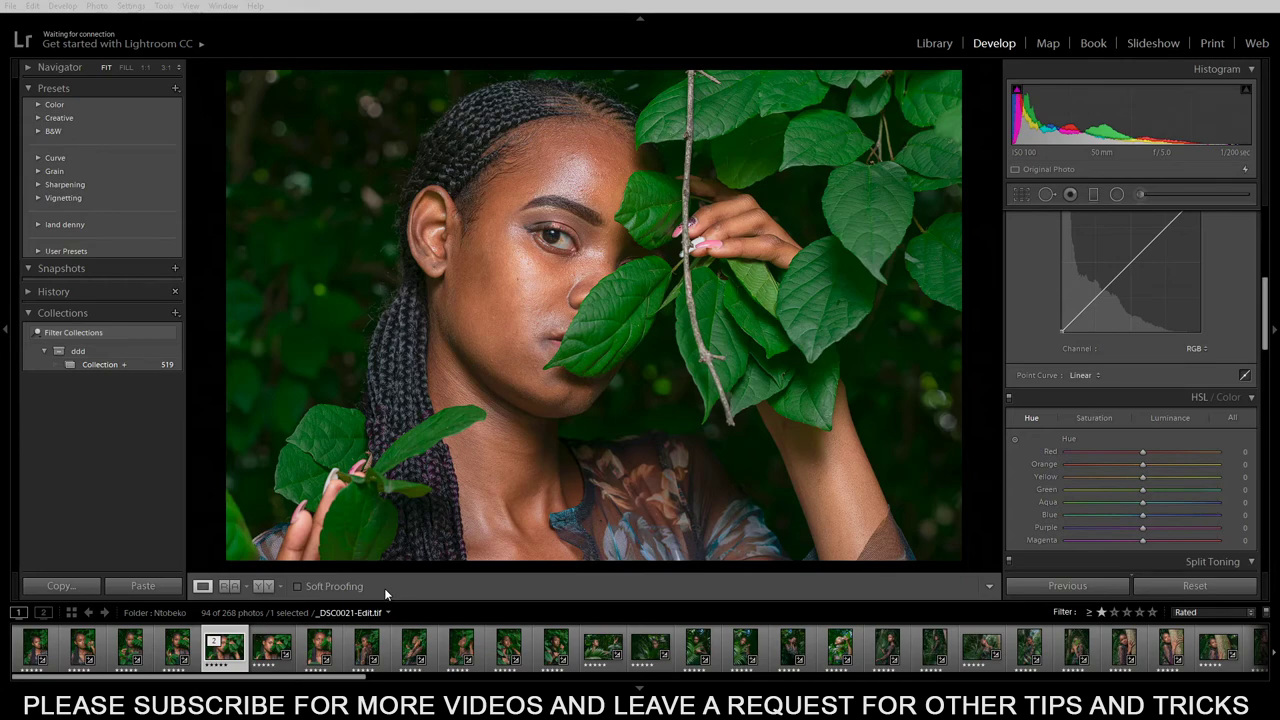
# Examine the skin texture on the cheek, nose and jaw of the portrait at 1:1 magnification.
pyautogui.click(522, 236)
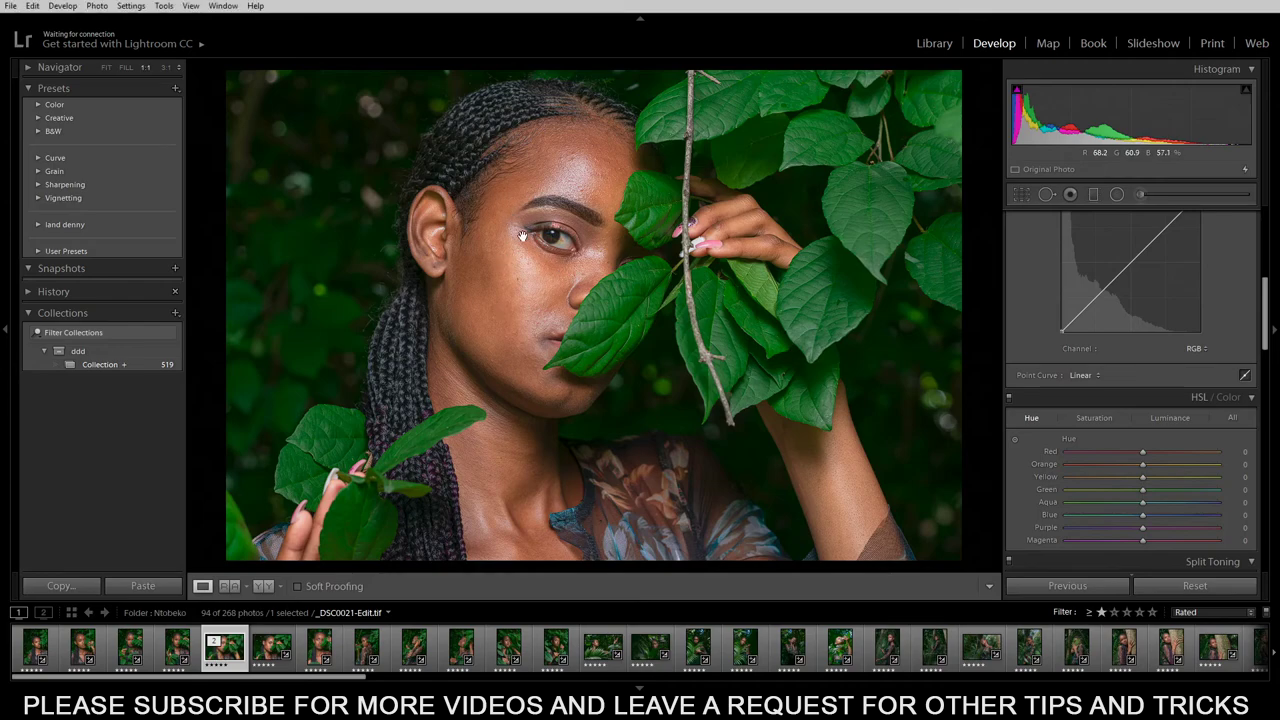
pyautogui.moveTo(480, 380); pyautogui.dragTo(533, 177)
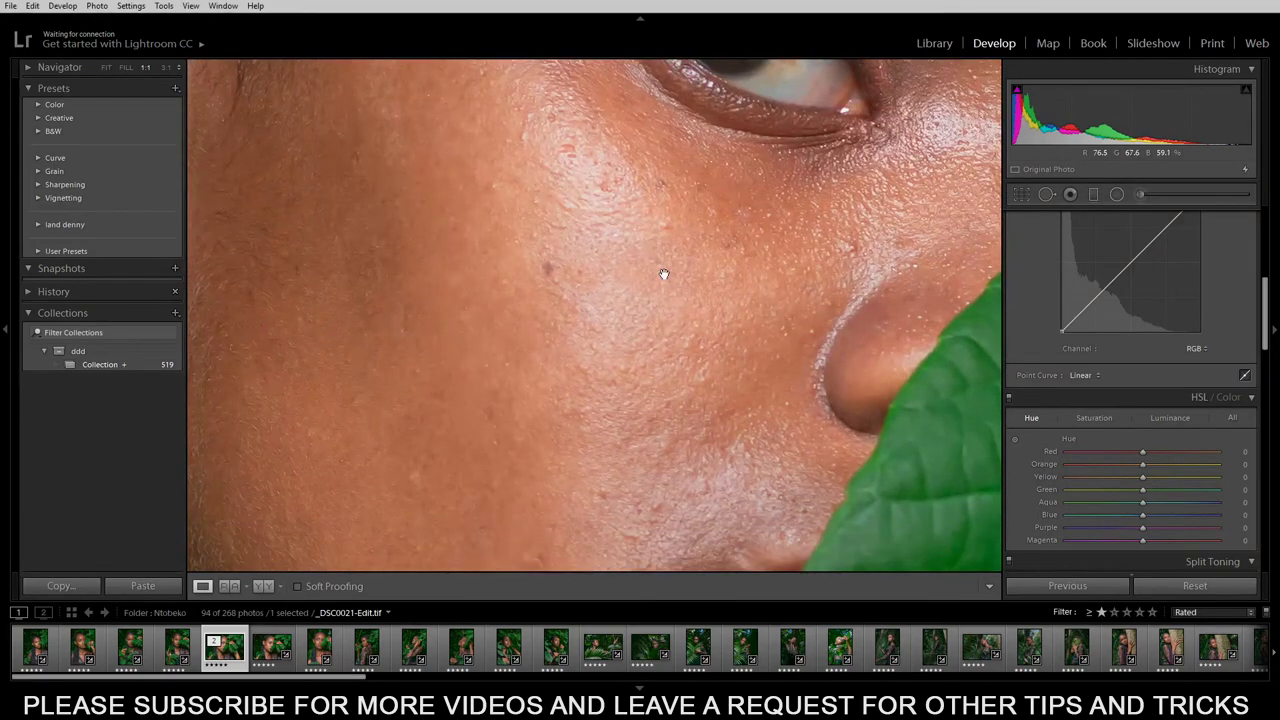
pyautogui.moveTo(543, 286); pyautogui.dragTo(568, 140)
pyautogui.moveTo(651, 517); pyautogui.dragTo(574, 351)
pyautogui.moveTo(511, 463); pyautogui.dragTo(534, 353)
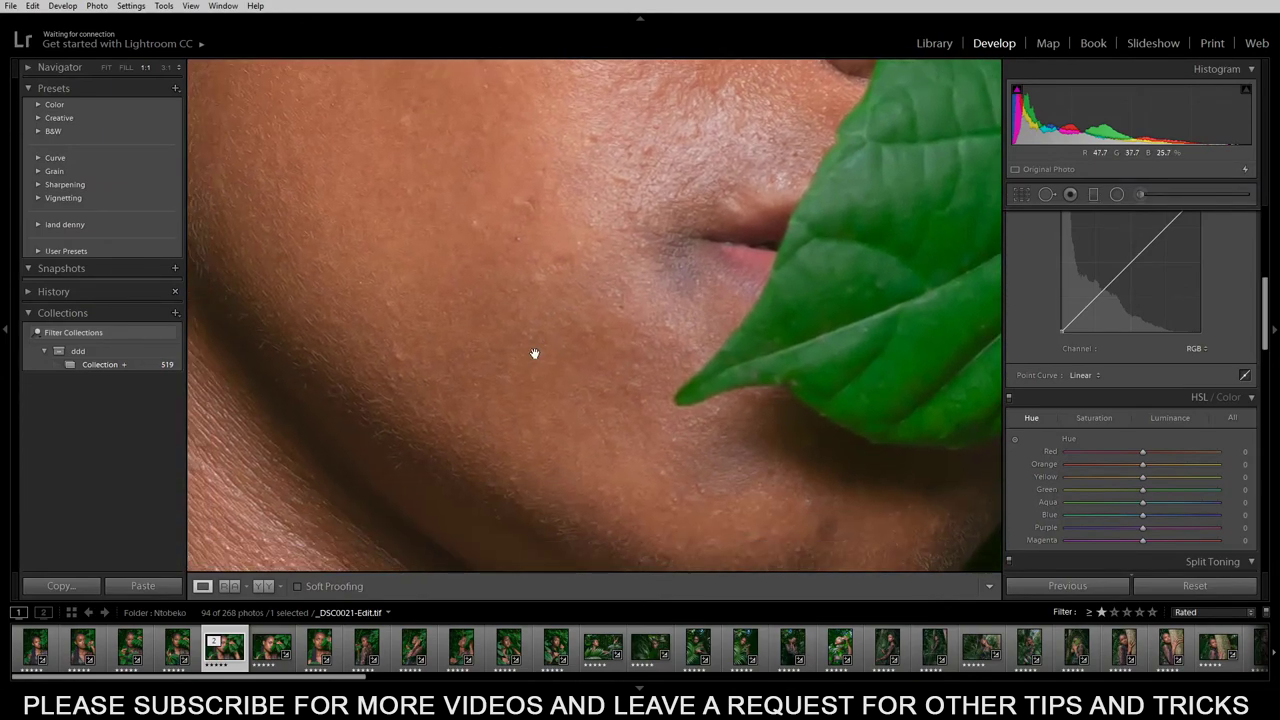
pyautogui.click(552, 272)
pyautogui.click(587, 183)
pyautogui.click(587, 183)
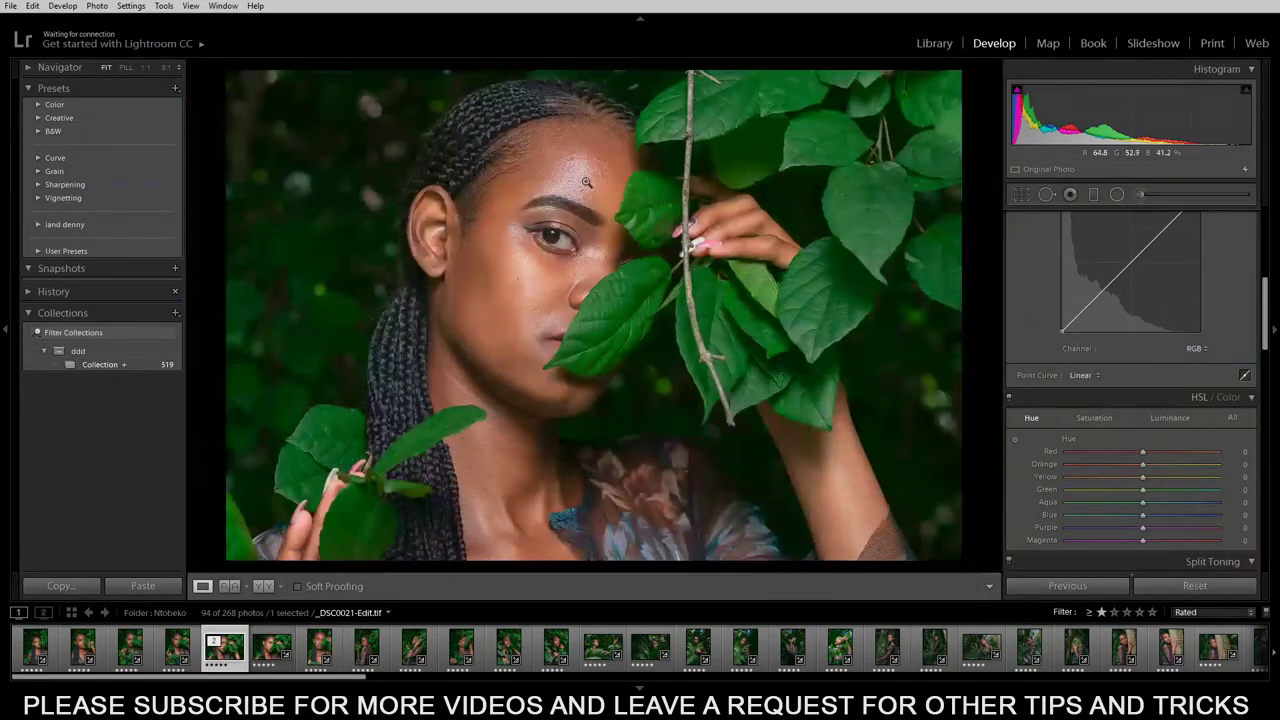
# Look at the photo _DSC0082.NEF further along in the filmstrip.
pyautogui.moveTo(250, 684); pyautogui.dragTo(628, 683)
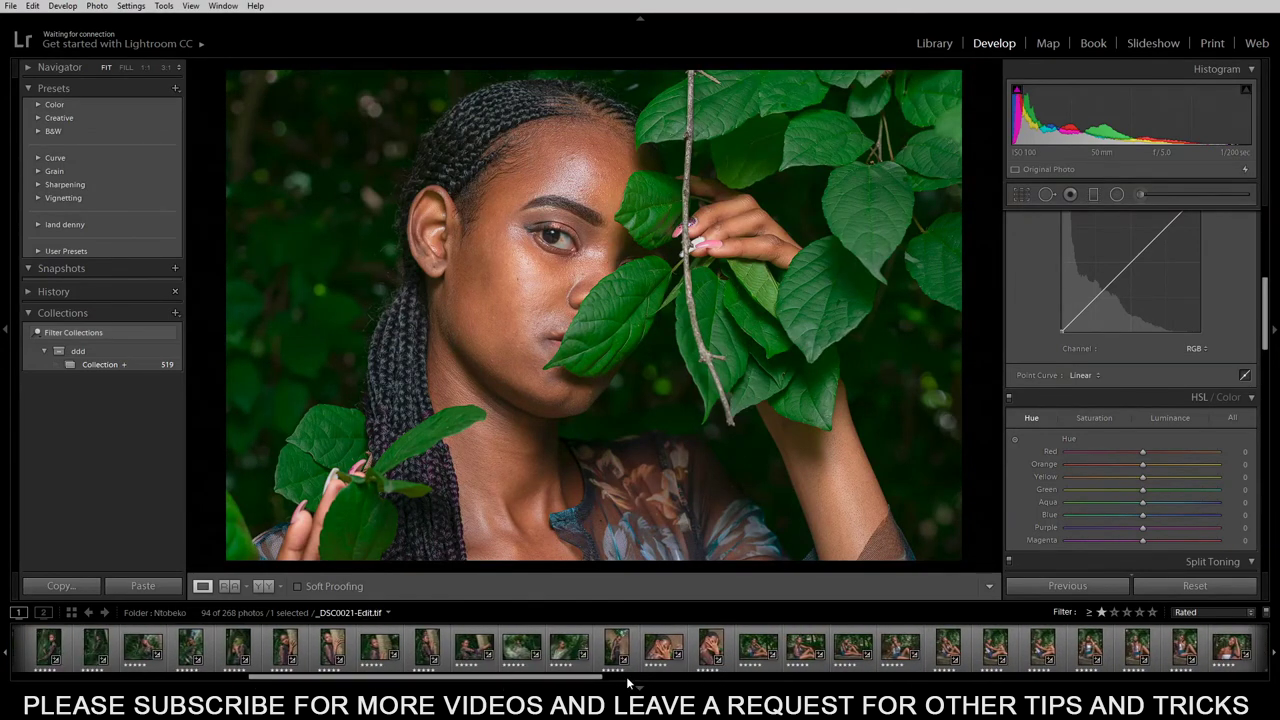
pyautogui.click(660, 650)
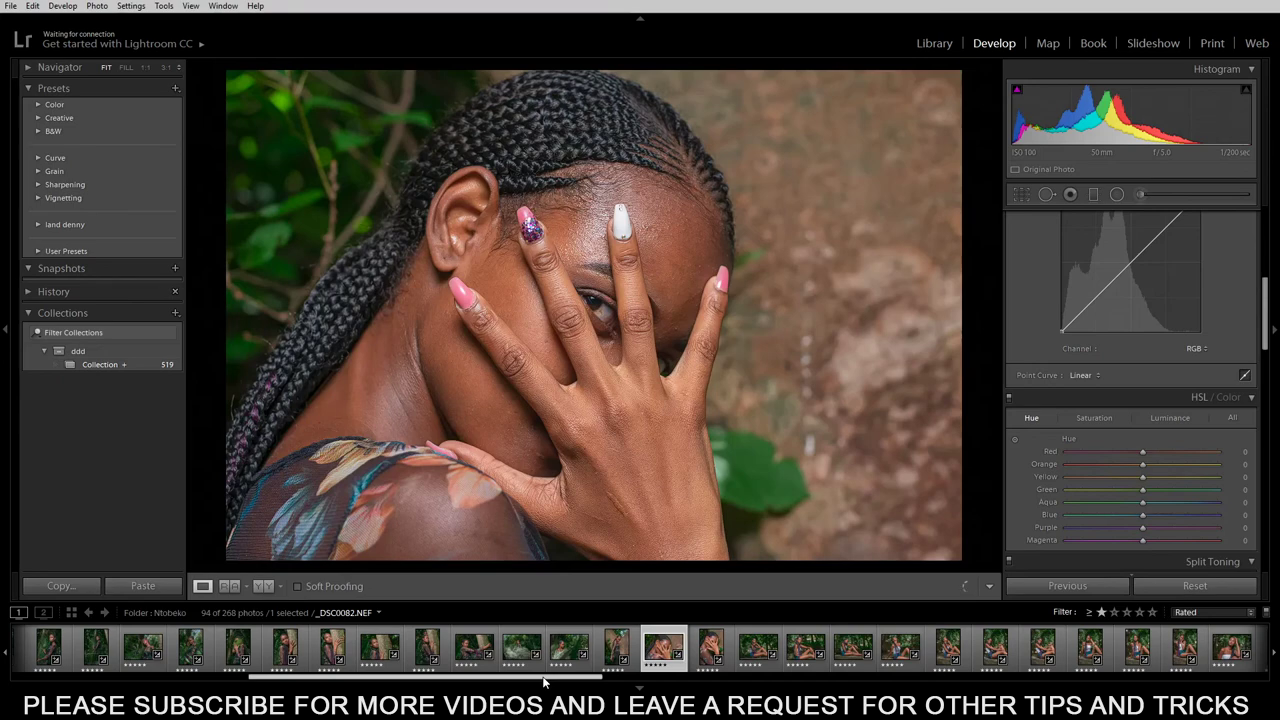
pyautogui.moveTo(545, 681); pyautogui.dragTo(250, 684)
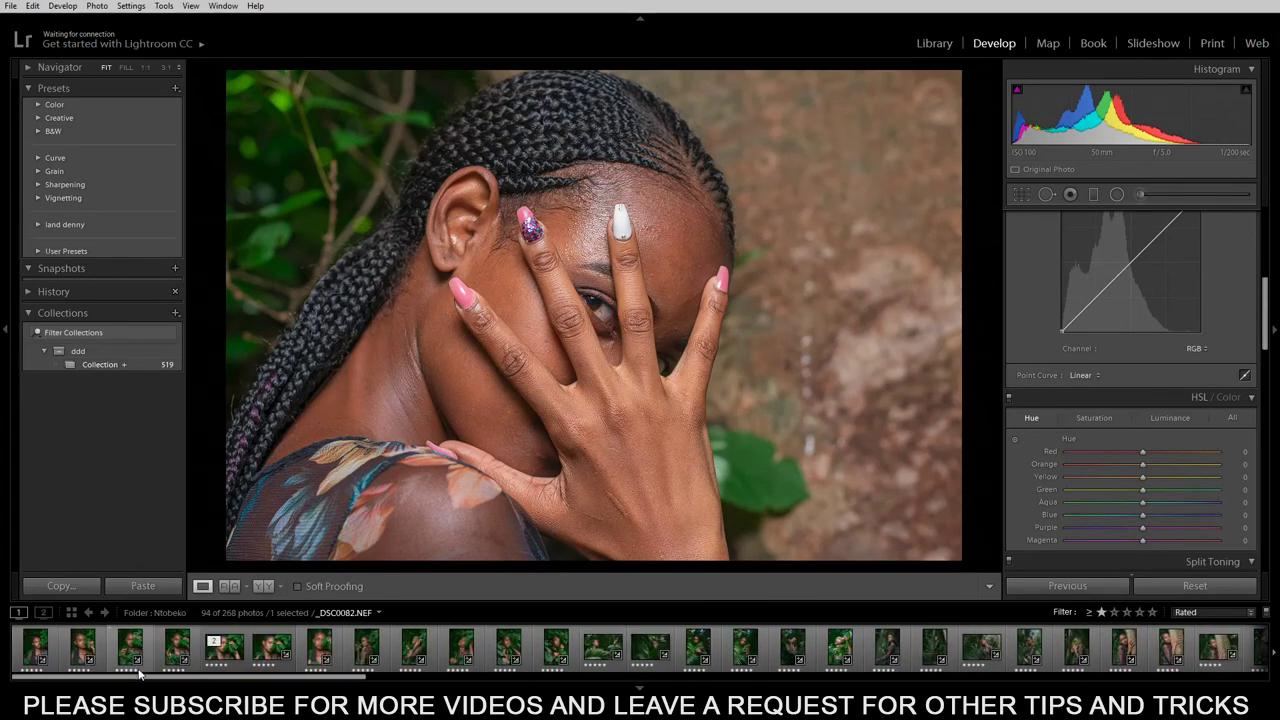
# Send the portrait _DSC0021-Edit.tif to Adobe Photoshop CC 2019 for editing.
pyautogui.click(219, 660)
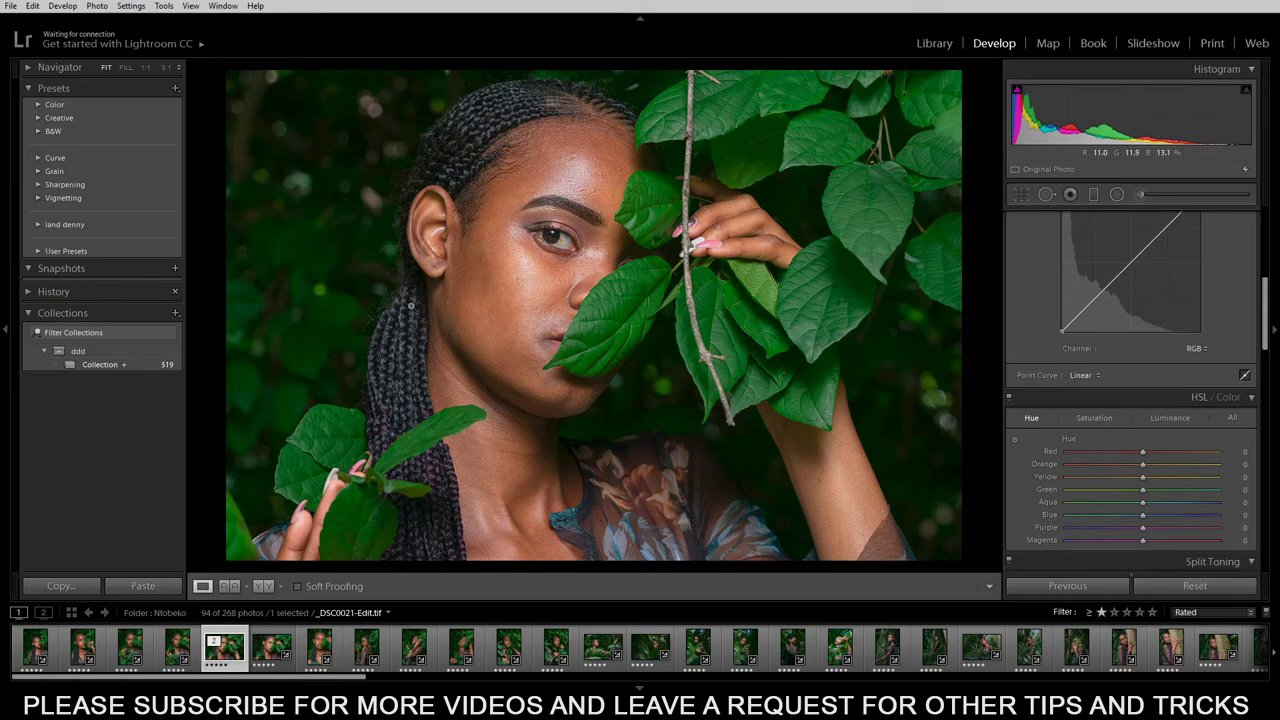
pyautogui.rightClick(512, 222)
pyautogui.moveTo(612, 338)
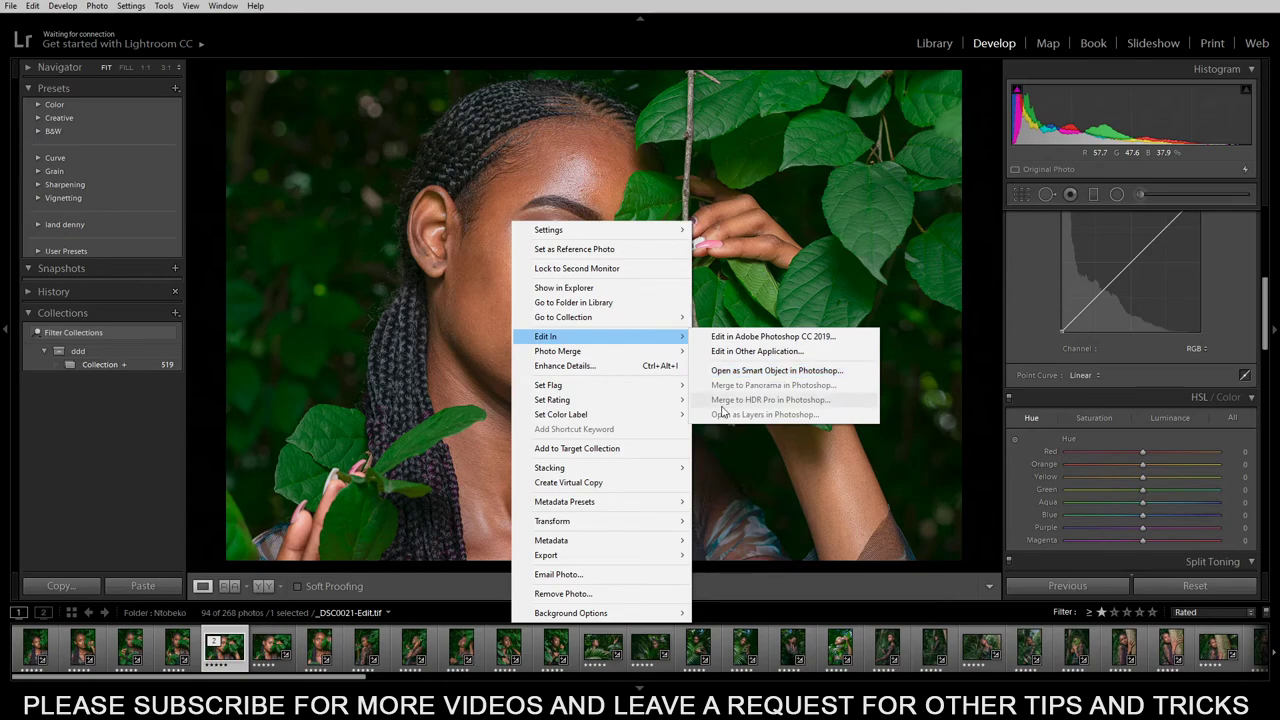
pyautogui.click(750, 326)
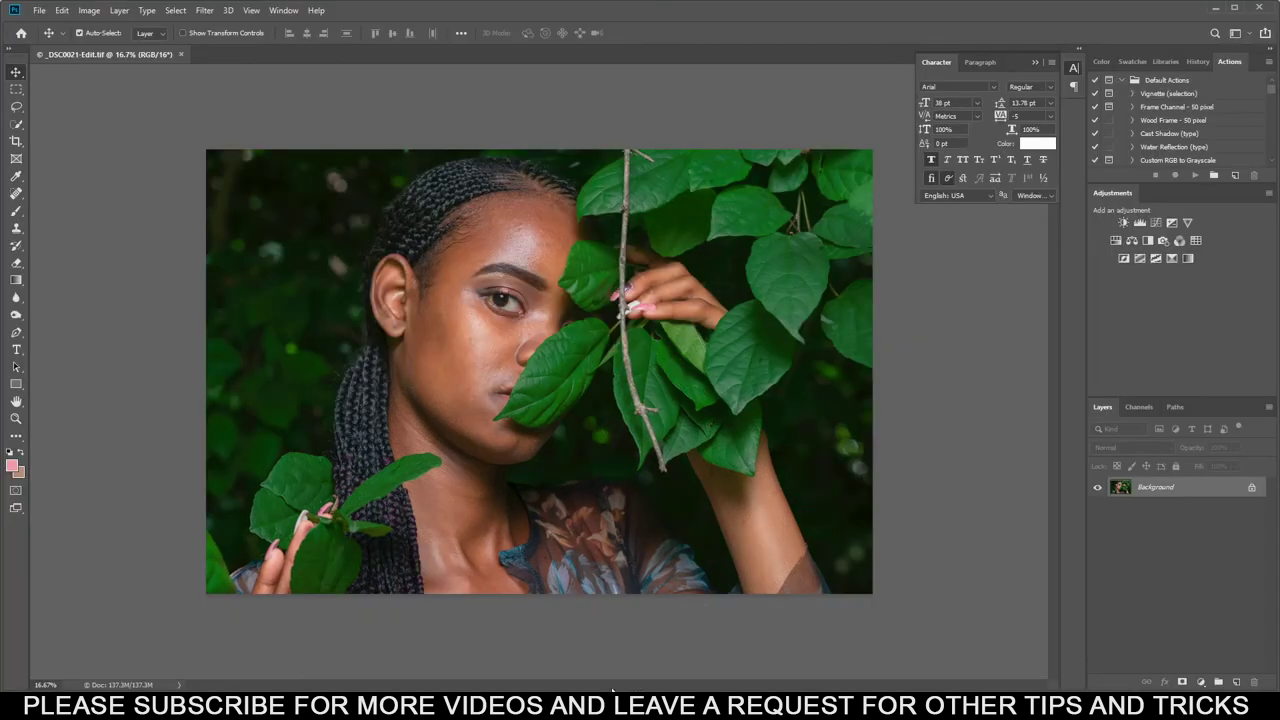
# Collapse the floating Character panel and view the portrait at 25% zoom.
pyautogui.hotkey('ctrl', '+')
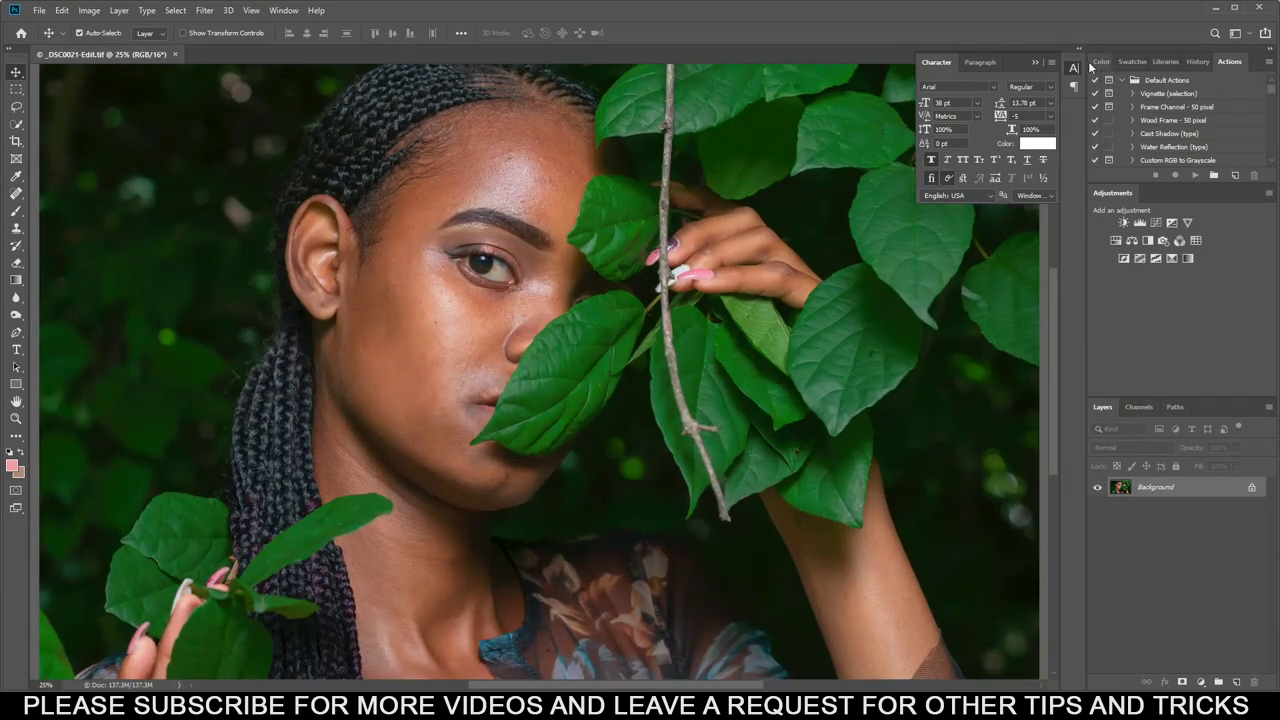
pyautogui.click(1029, 62)
pyautogui.moveTo(1054, 298)
pyautogui.mouseDown()
pyautogui.moveTo(1057, 222)
pyautogui.moveTo(1066, 291)
pyautogui.mouseUp()
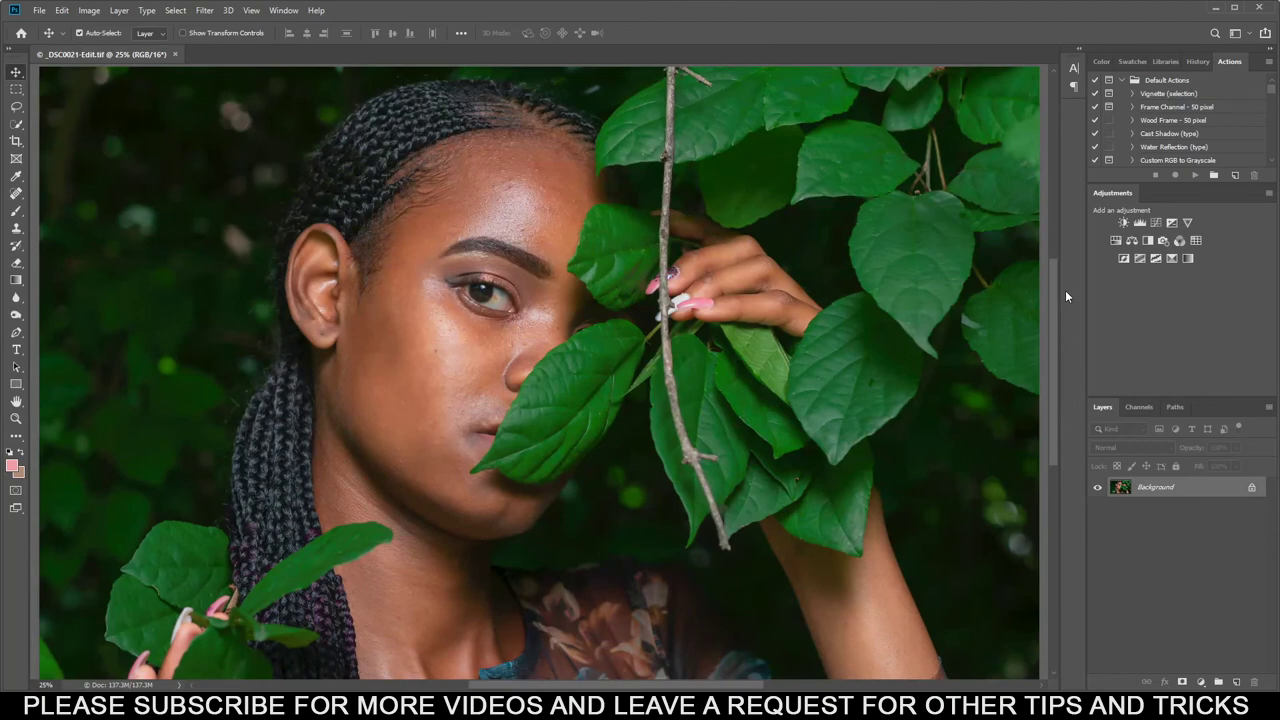
pyautogui.moveTo(1055, 314); pyautogui.dragTo(1054, 335)
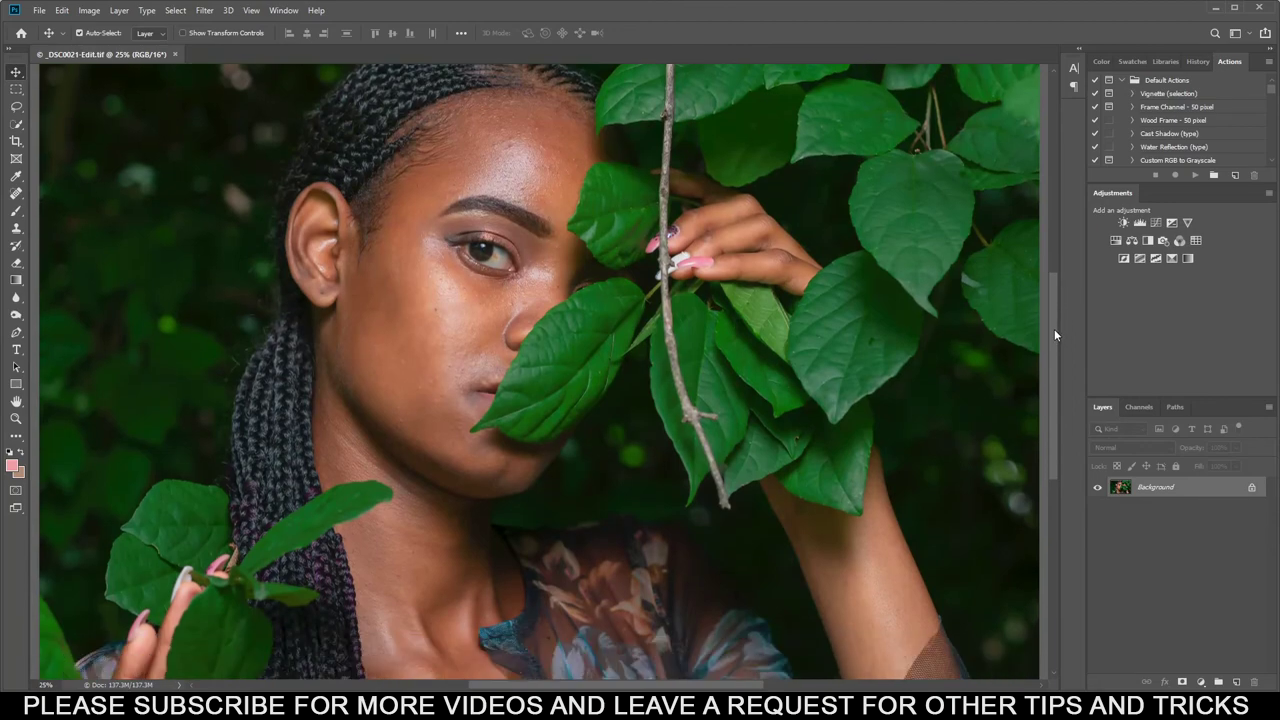
pyautogui.hotkey('ctrl', '-')
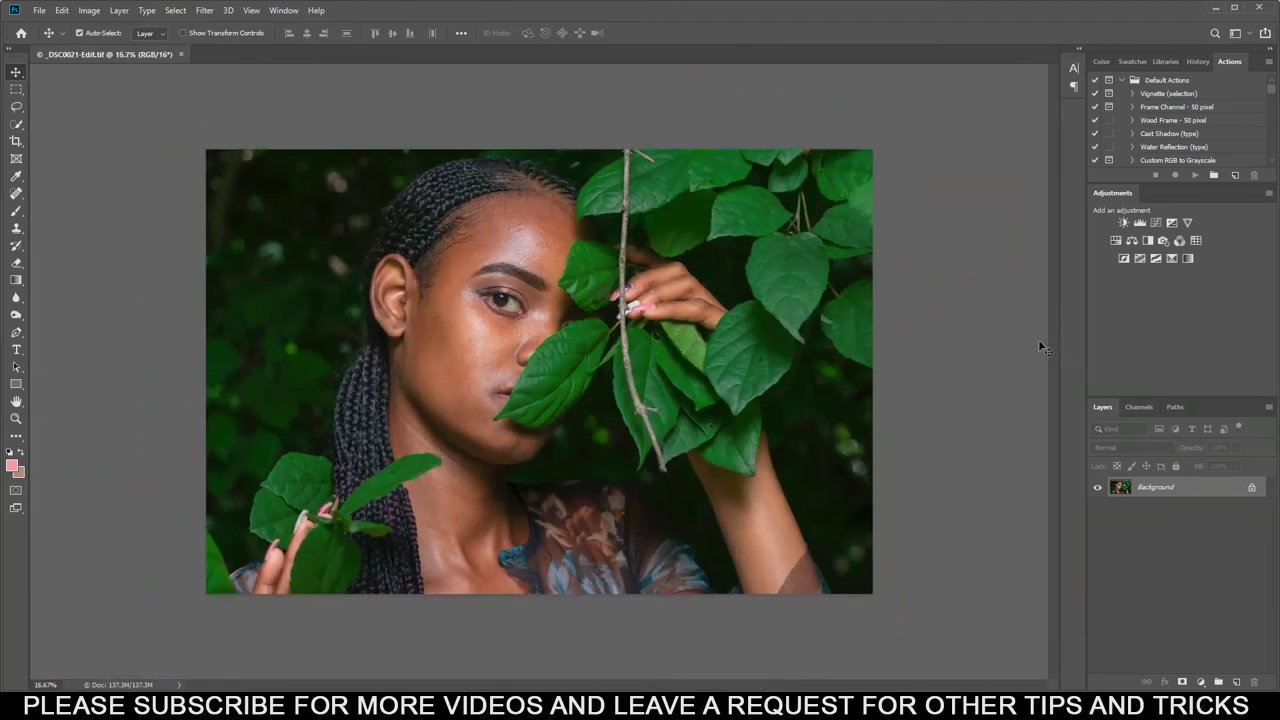
pyautogui.hotkey('ctrl', '+')
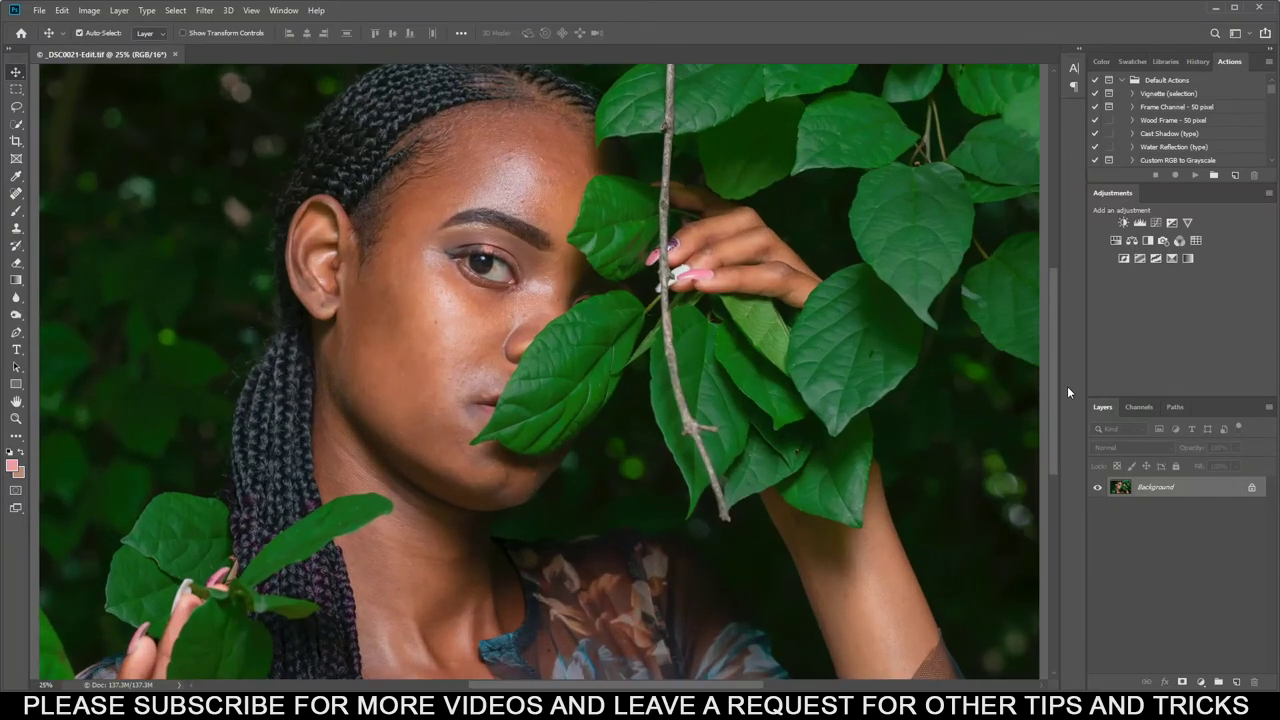
pyautogui.moveTo(1052, 386); pyautogui.dragTo(1052, 394)
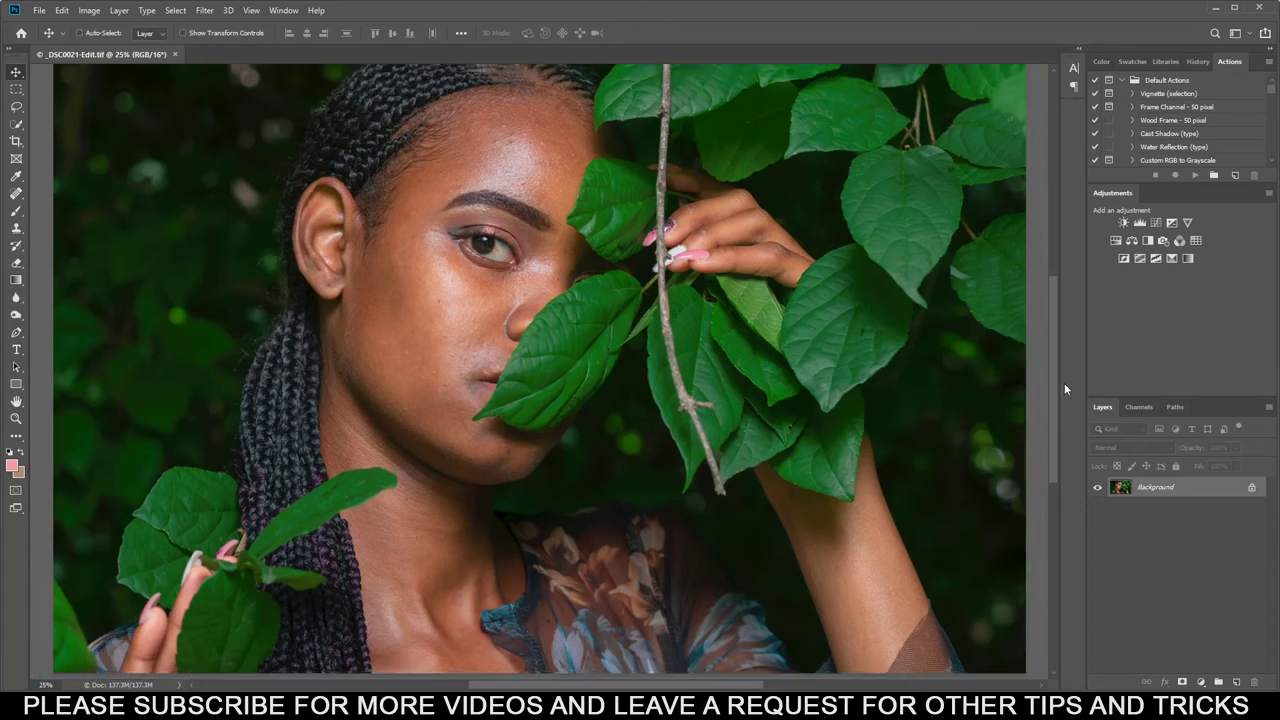
pyautogui.hotkey('ctrl', '-')
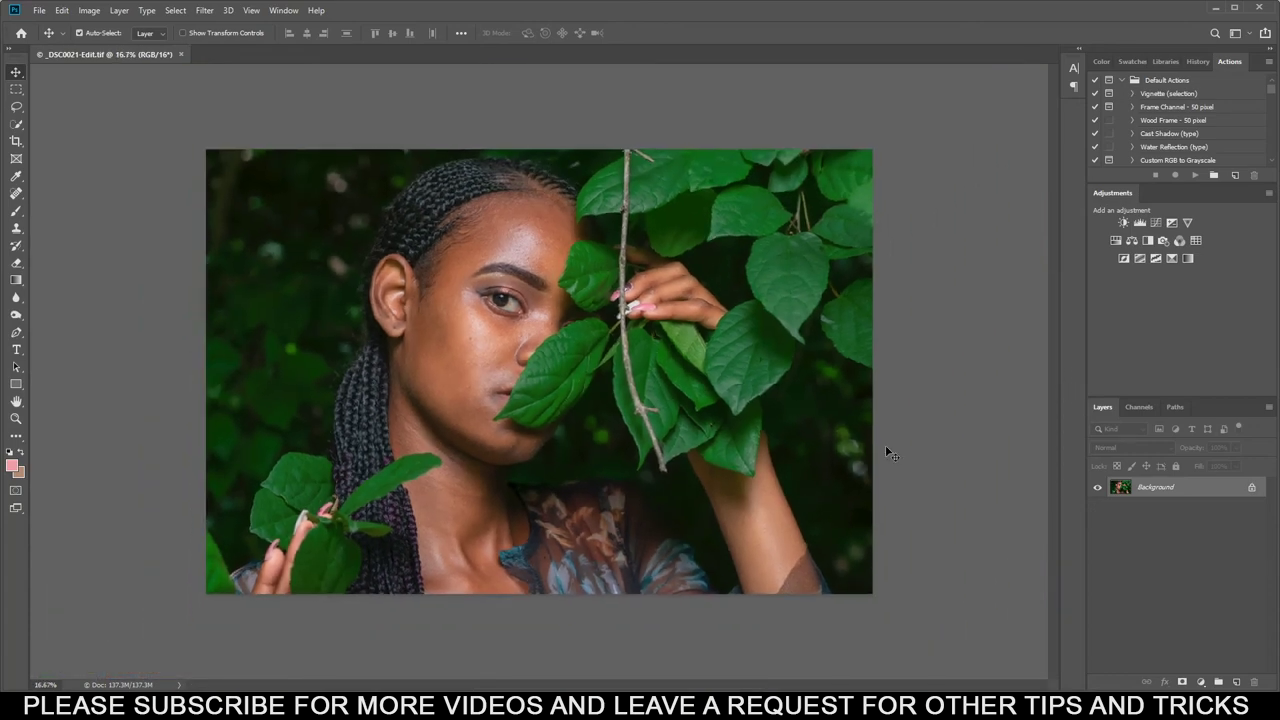
pyautogui.hotkey('ctrl', '+')
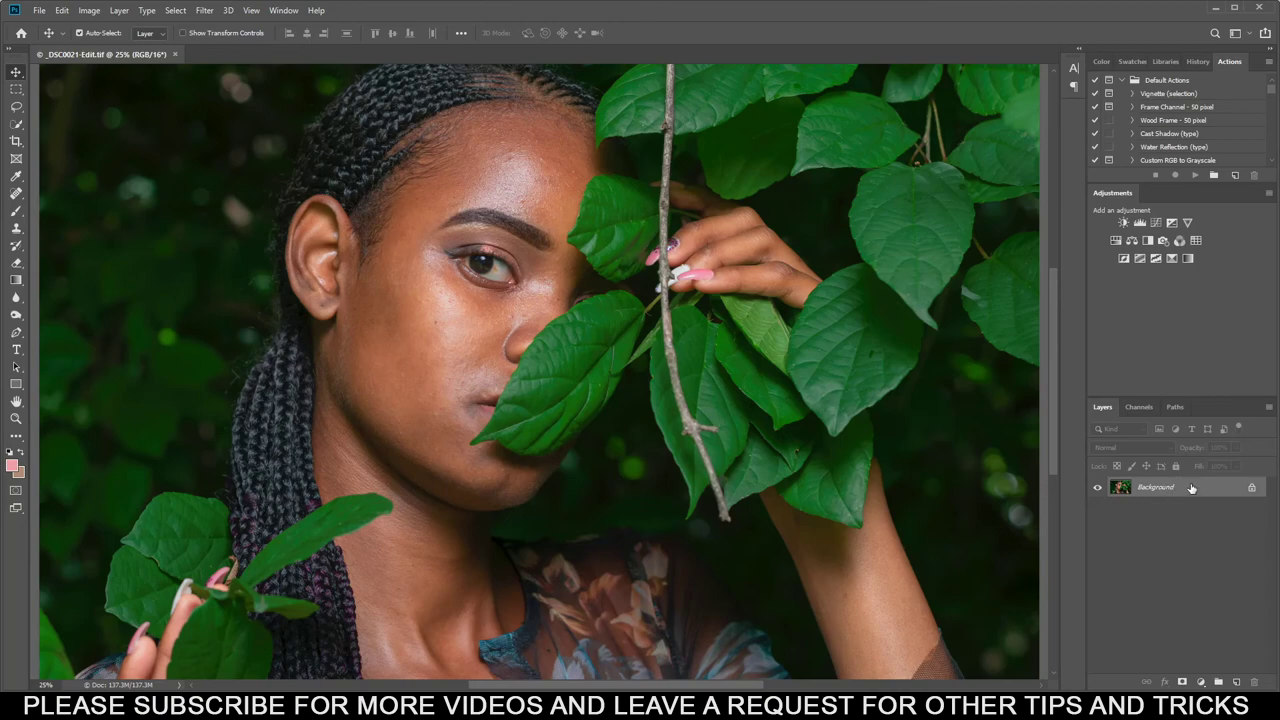
# Duplicate the Background layer twice, naming the lower copy COLORS and the upper copy DETAILS.
pyautogui.hotkey('ctrl', 'j')
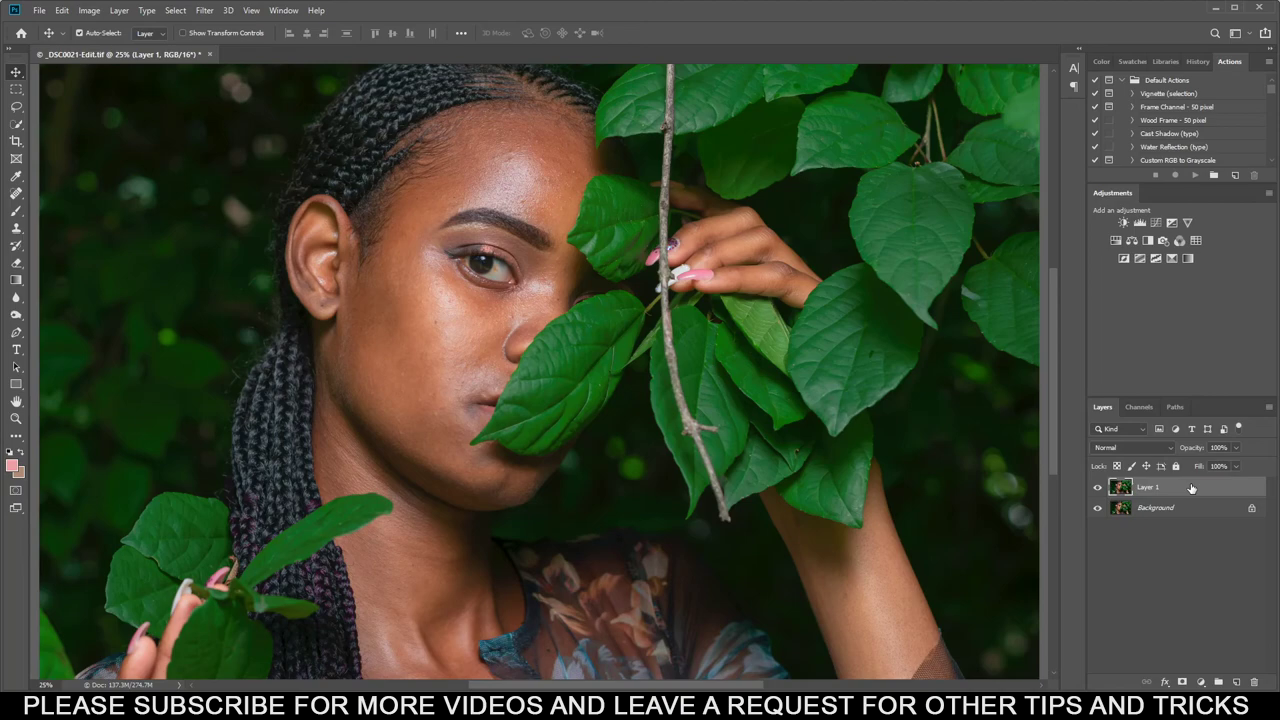
pyautogui.hotkey('ctrl', 'j')
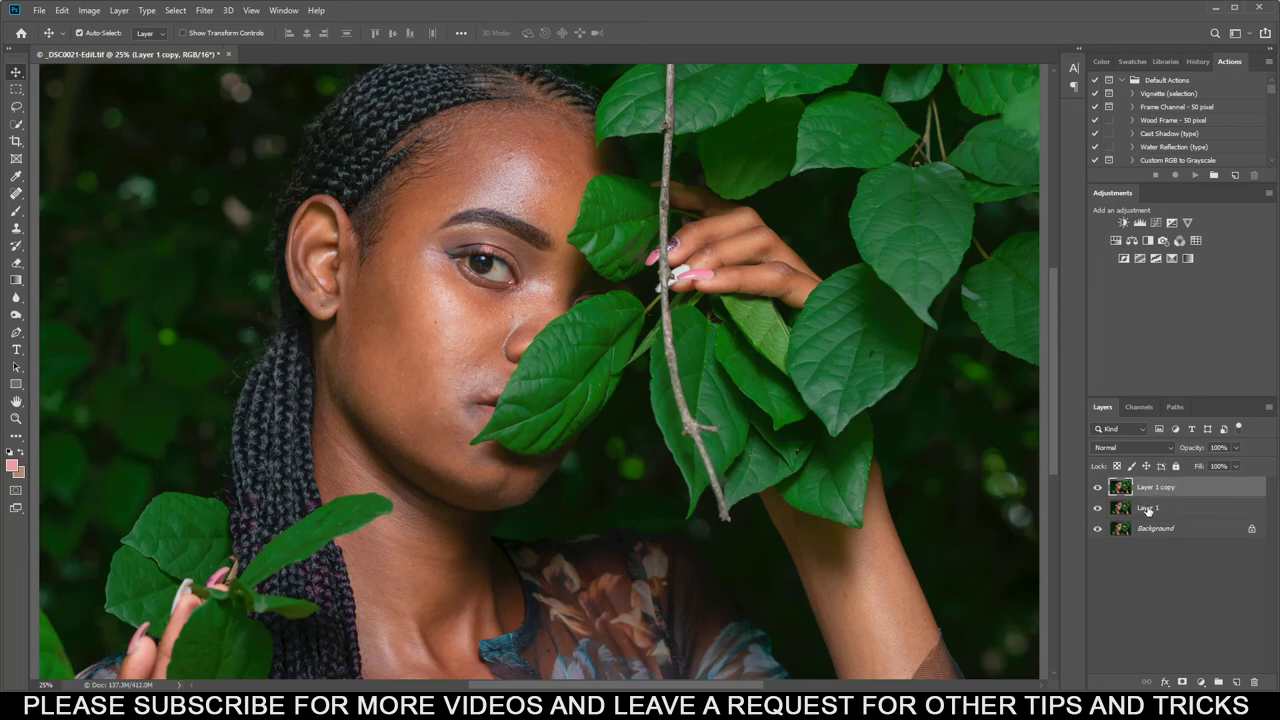
pyautogui.doubleClick(1149, 507)
pyautogui.press('Return')
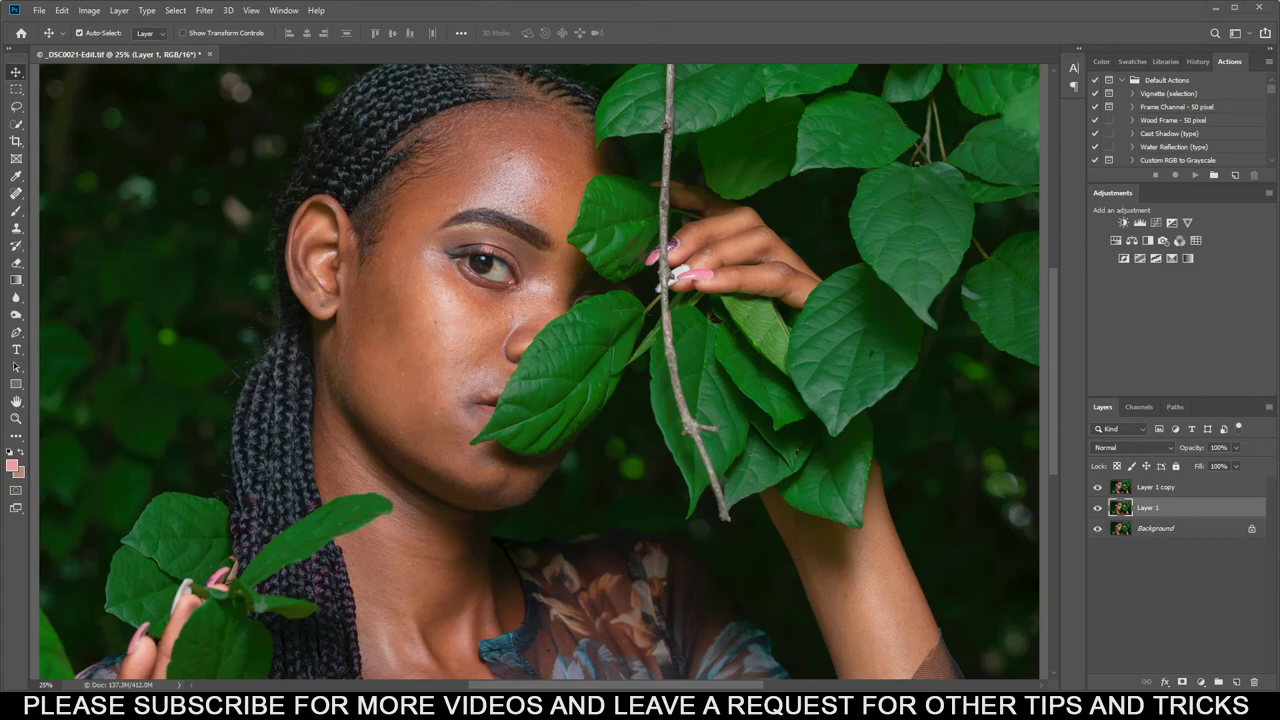
pyautogui.doubleClick(1150, 507)
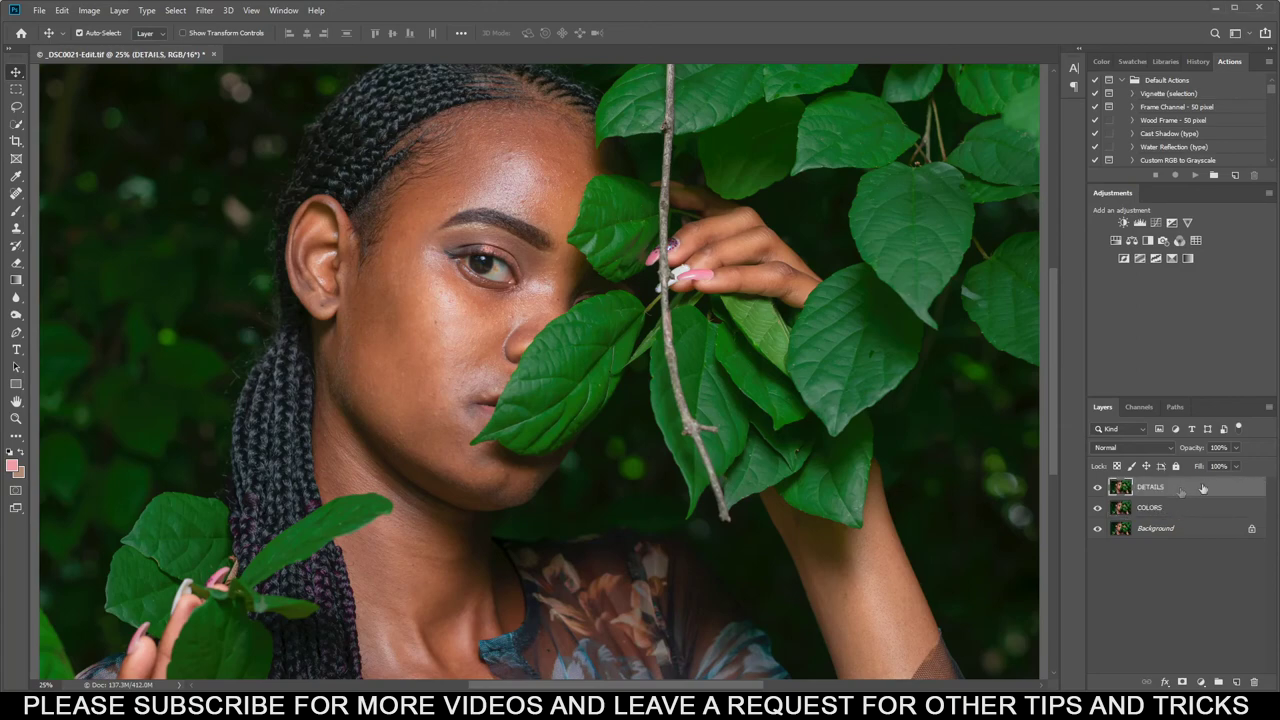
# Hide the DETAILS layer and apply a Gaussian Blur with a radius of 13 pixels to the COLORS layer.
pyautogui.click(1097, 489)
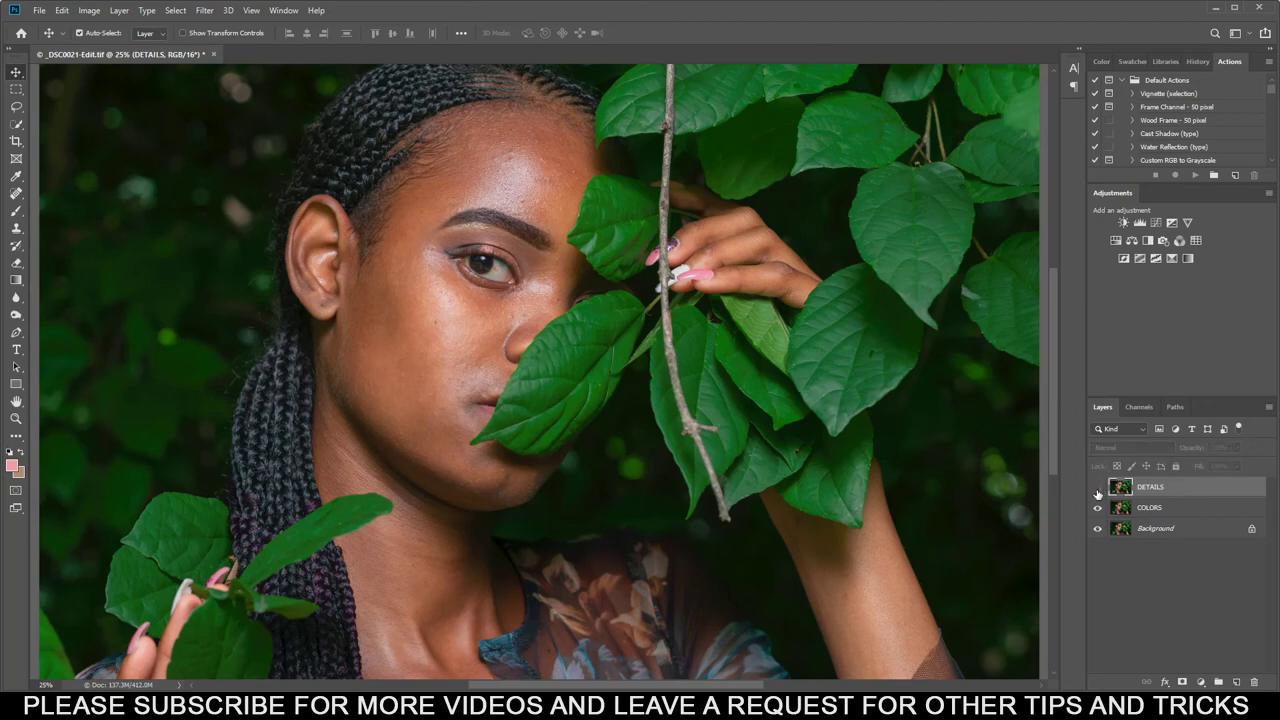
pyautogui.click(1180, 507)
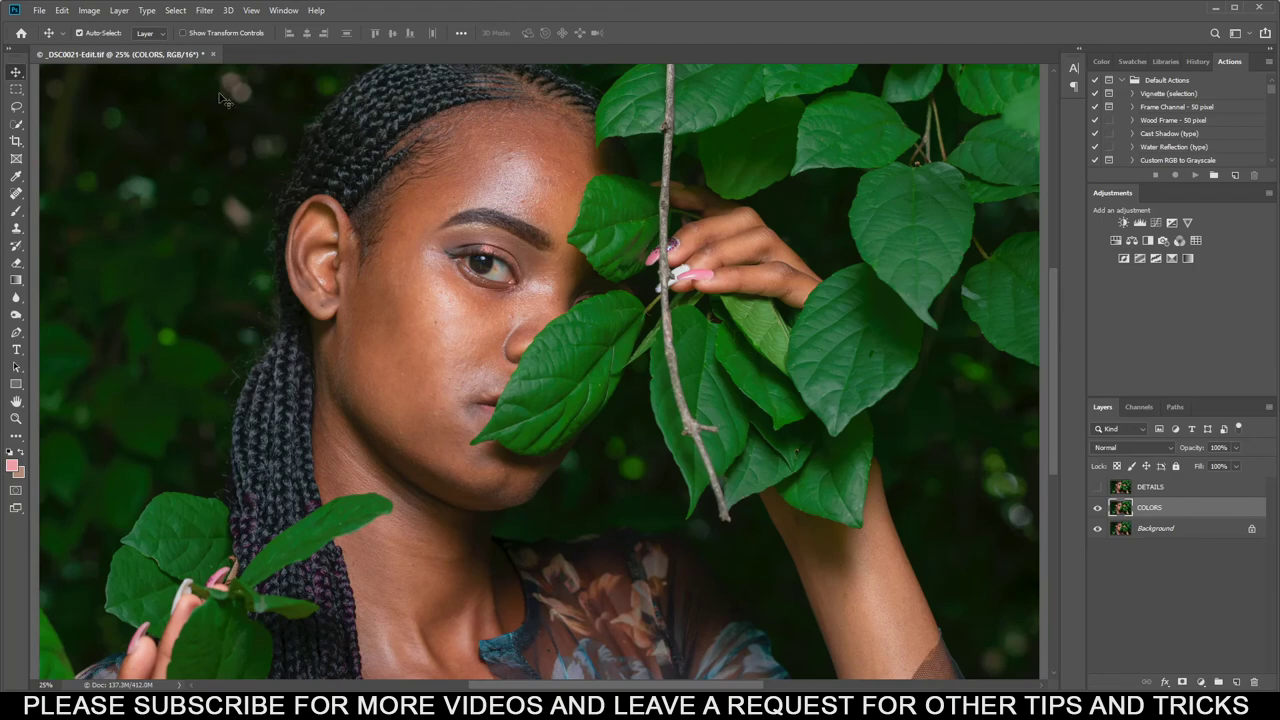
pyautogui.click(207, 12)
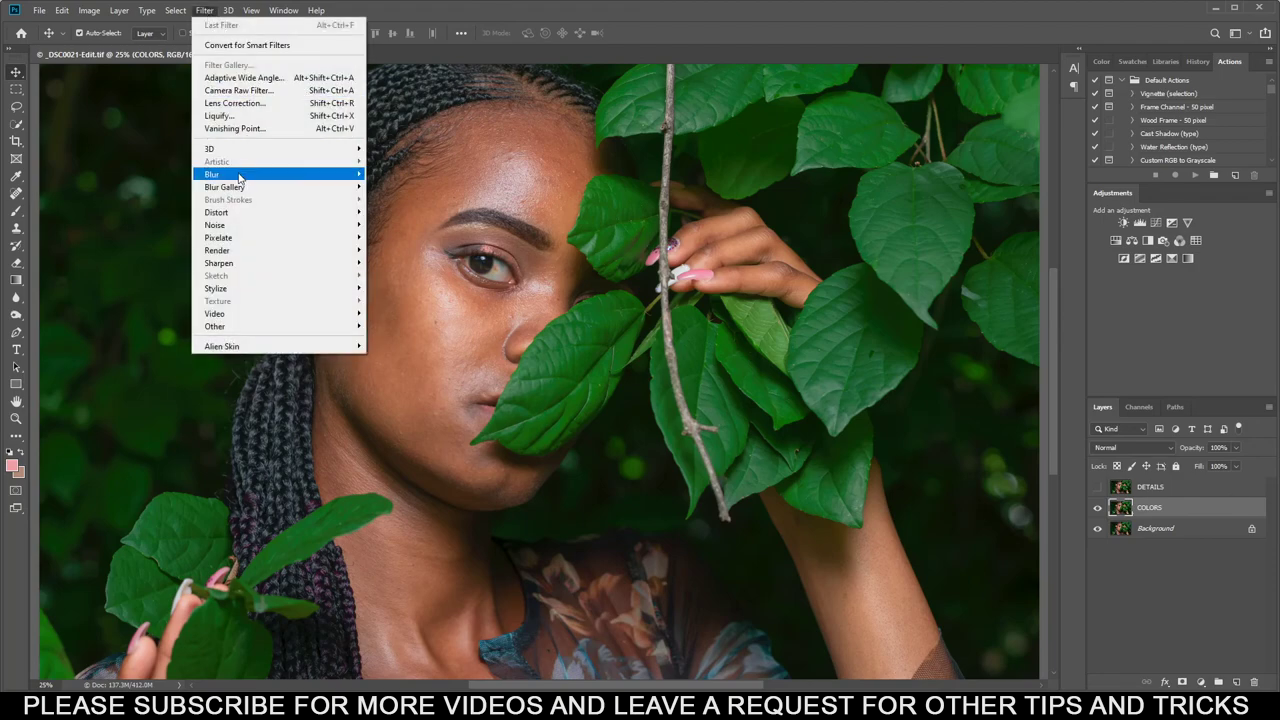
pyautogui.moveTo(239, 177)
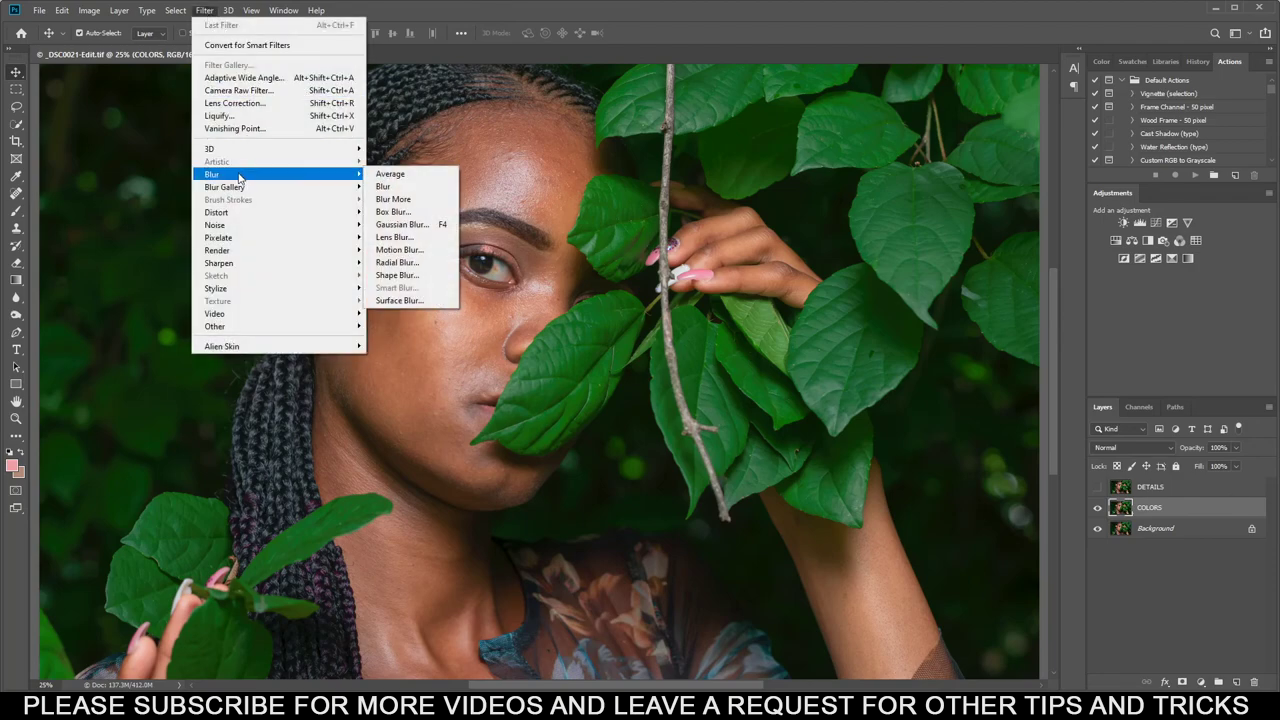
pyautogui.click(413, 226)
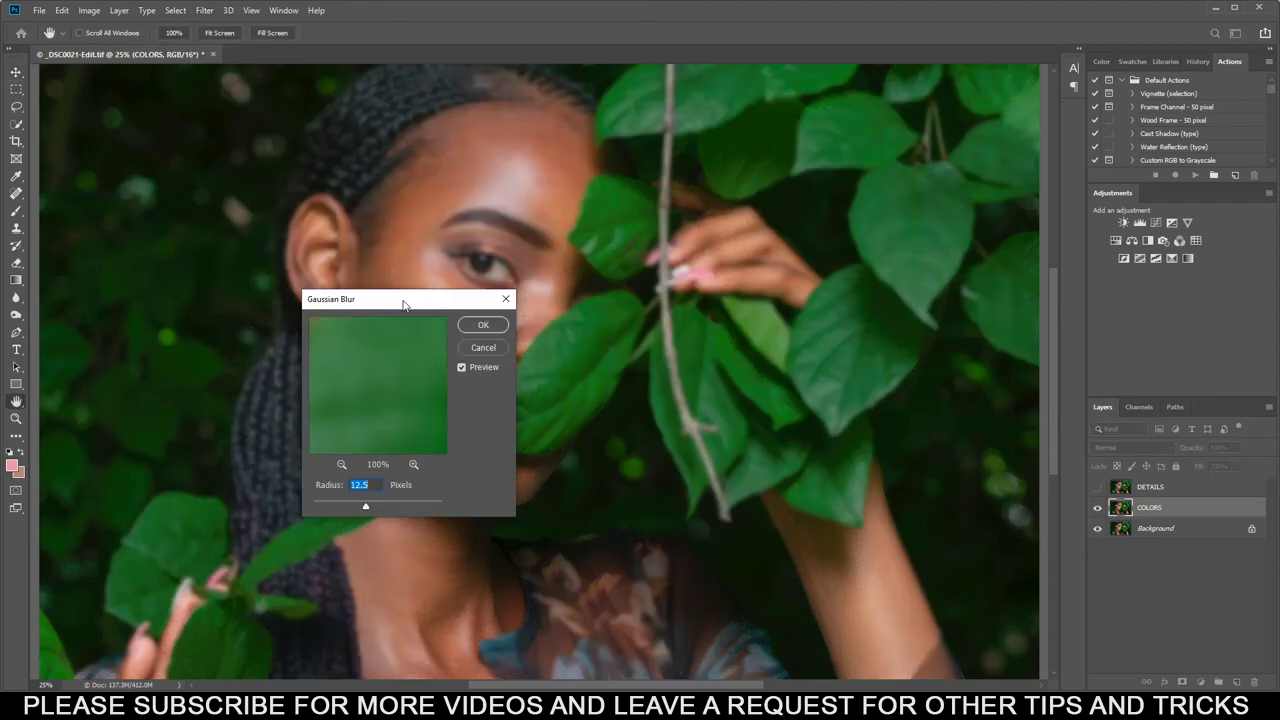
pyautogui.moveTo(403, 304); pyautogui.dragTo(731, 245)
pyautogui.moveTo(693, 449); pyautogui.dragTo(649, 449)
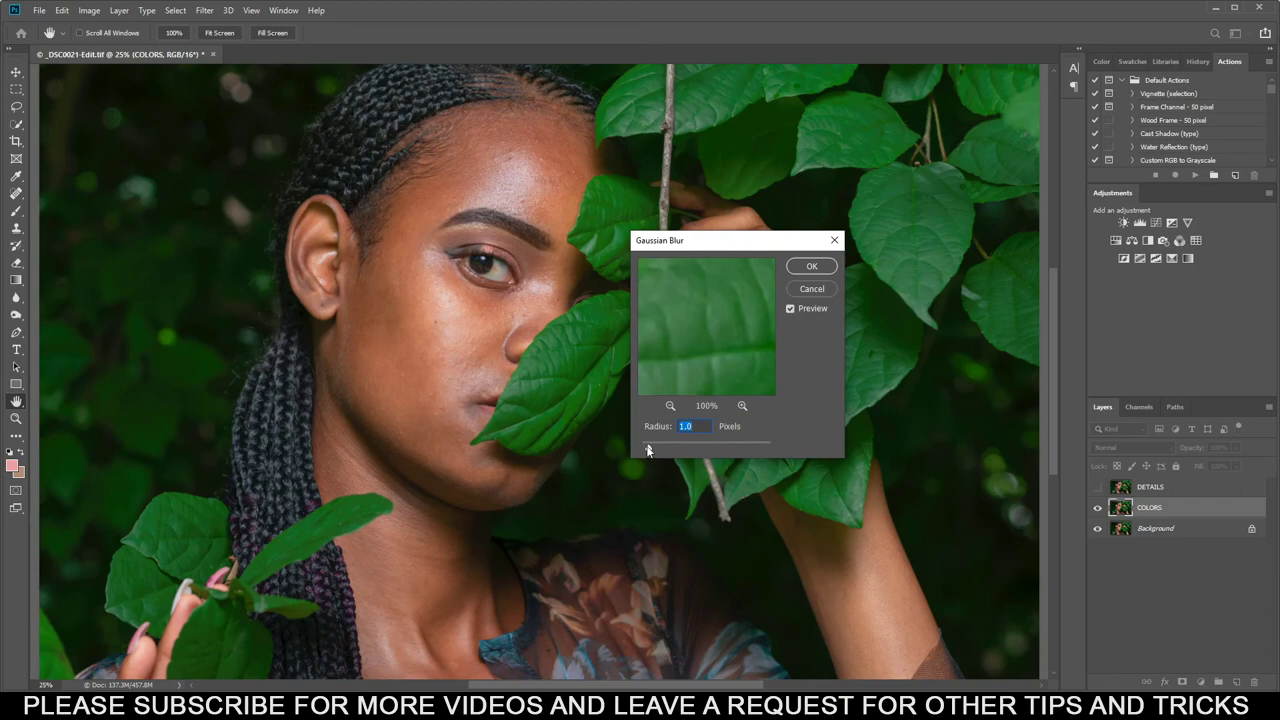
pyautogui.moveTo(648, 450); pyautogui.dragTo(679, 449)
pyautogui.moveTo(684, 450); pyautogui.dragTo(697, 448)
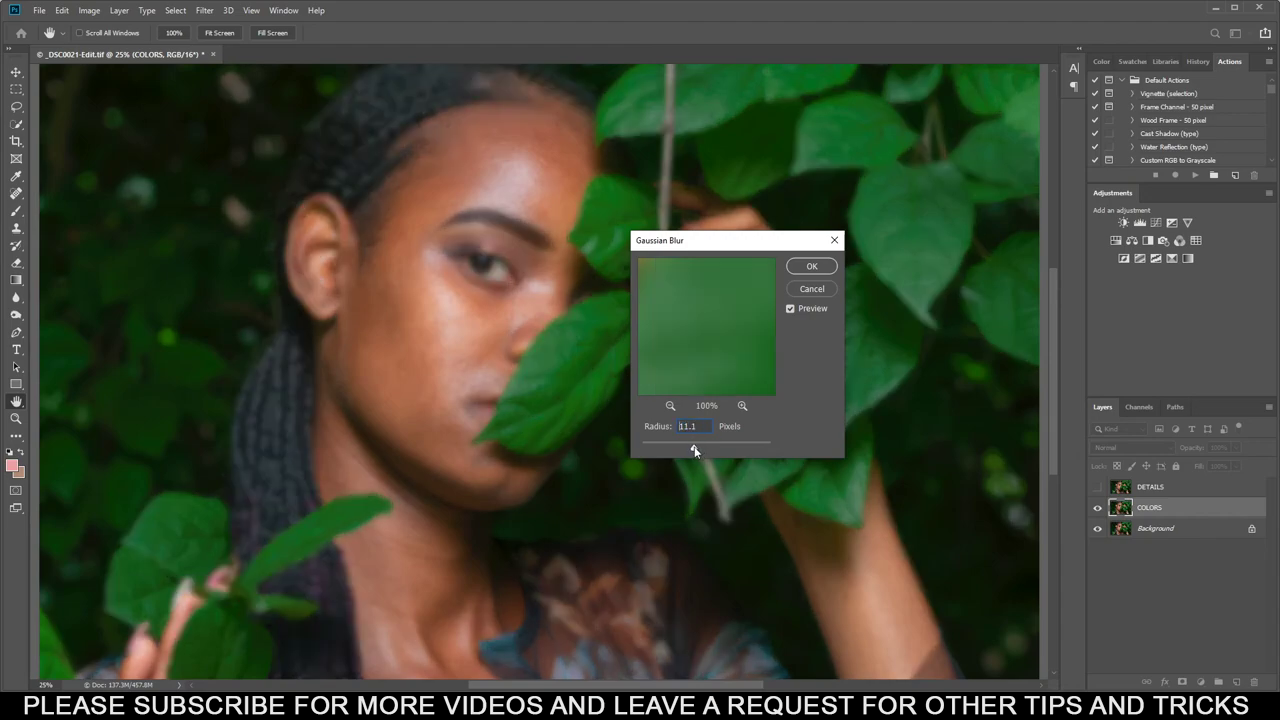
pyautogui.moveTo(695, 448); pyautogui.dragTo(694, 448)
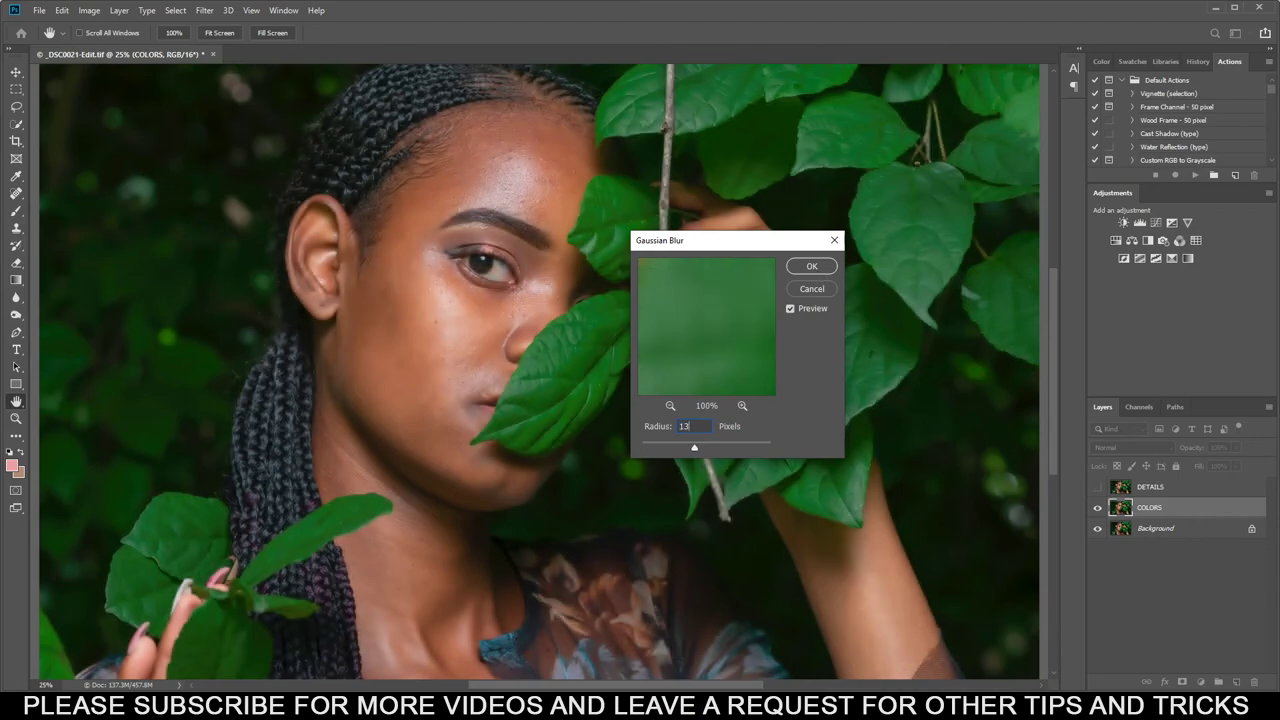
pyautogui.click(817, 270)
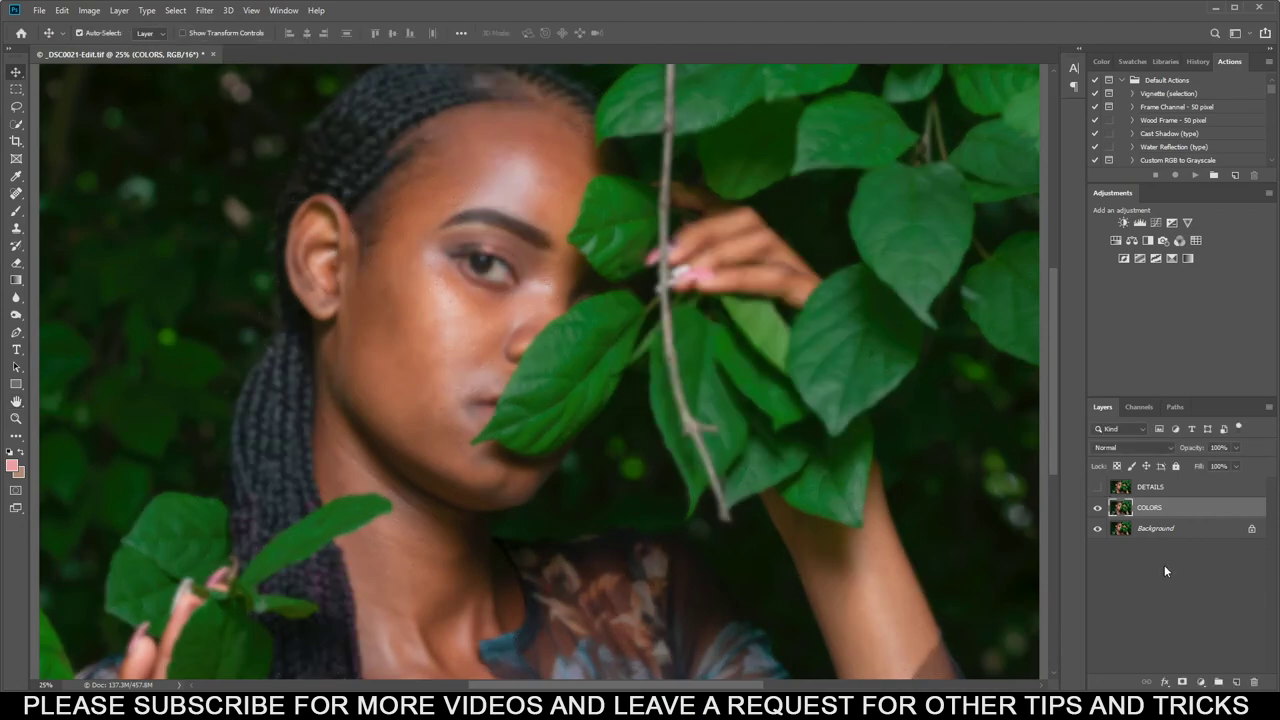
# Show the DETAILS layer and run Apply Image on it with the COLORS layer as source, Invert on, Add blending and a scale of 2.
pyautogui.click(1097, 487)
pyautogui.click(1184, 490)
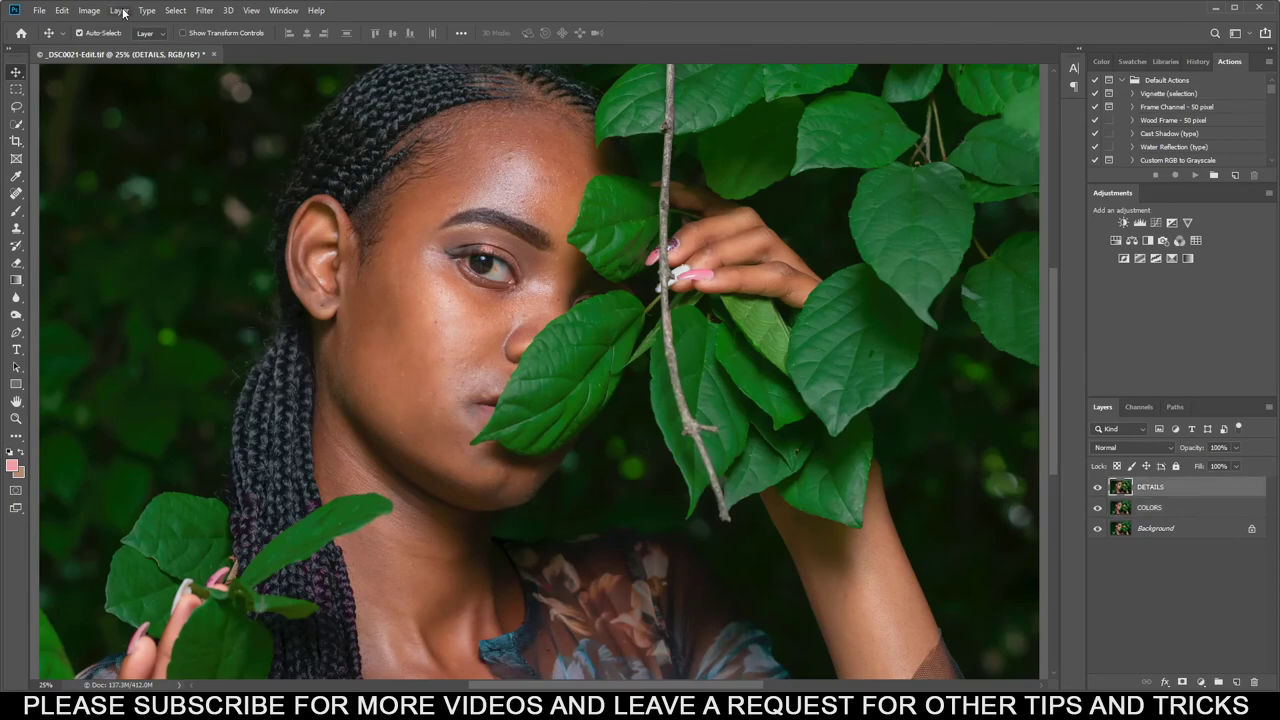
pyautogui.click(89, 10)
pyautogui.click(127, 207)
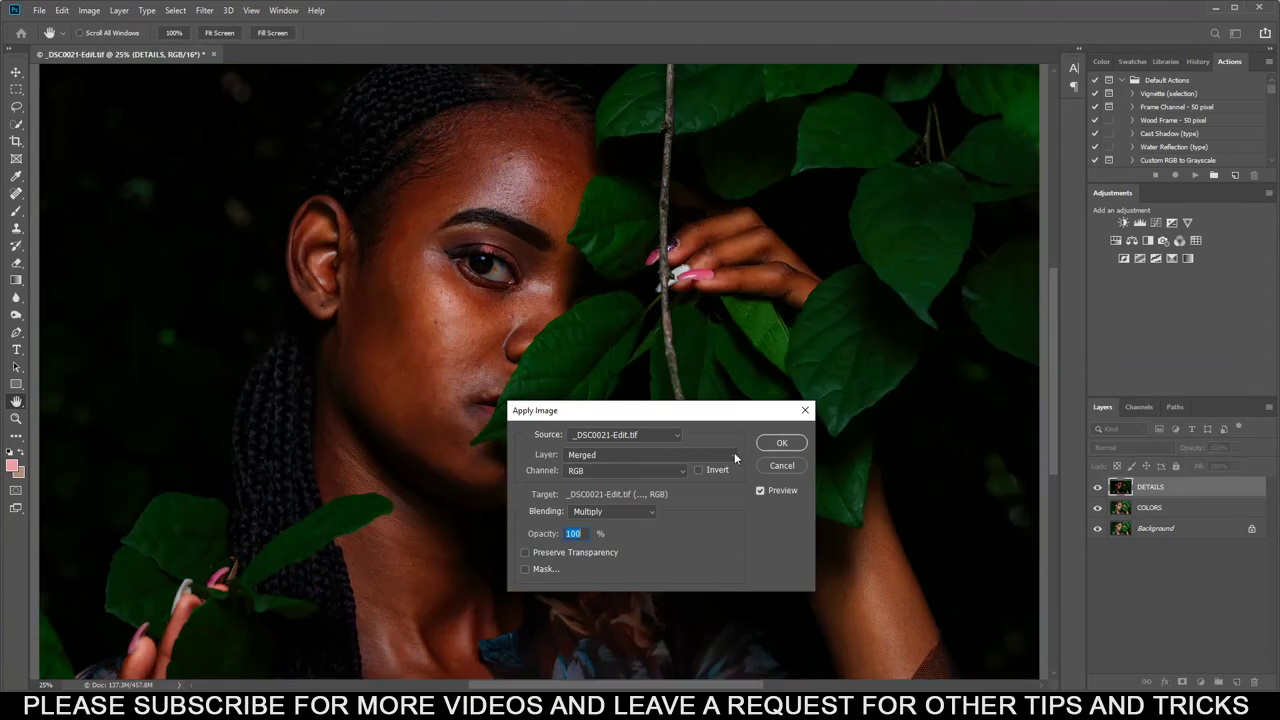
pyautogui.click(604, 460)
pyautogui.click(585, 501)
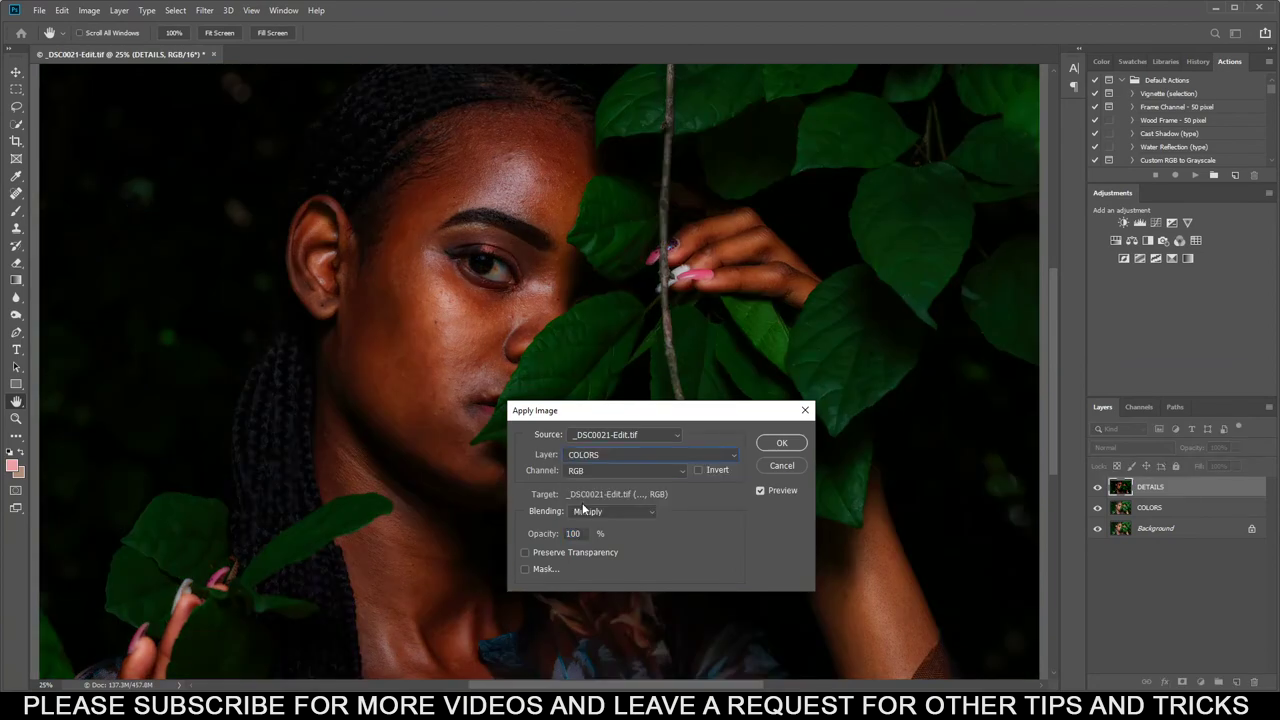
pyautogui.click(698, 470)
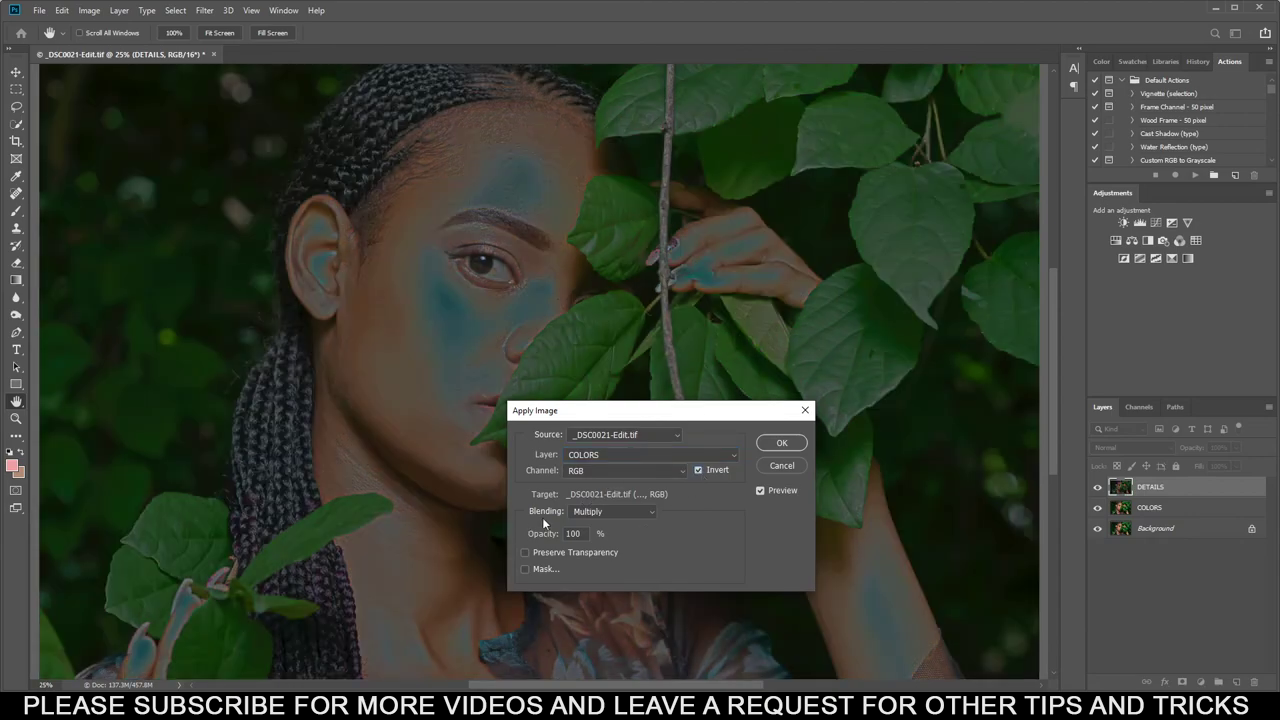
pyautogui.click(616, 516)
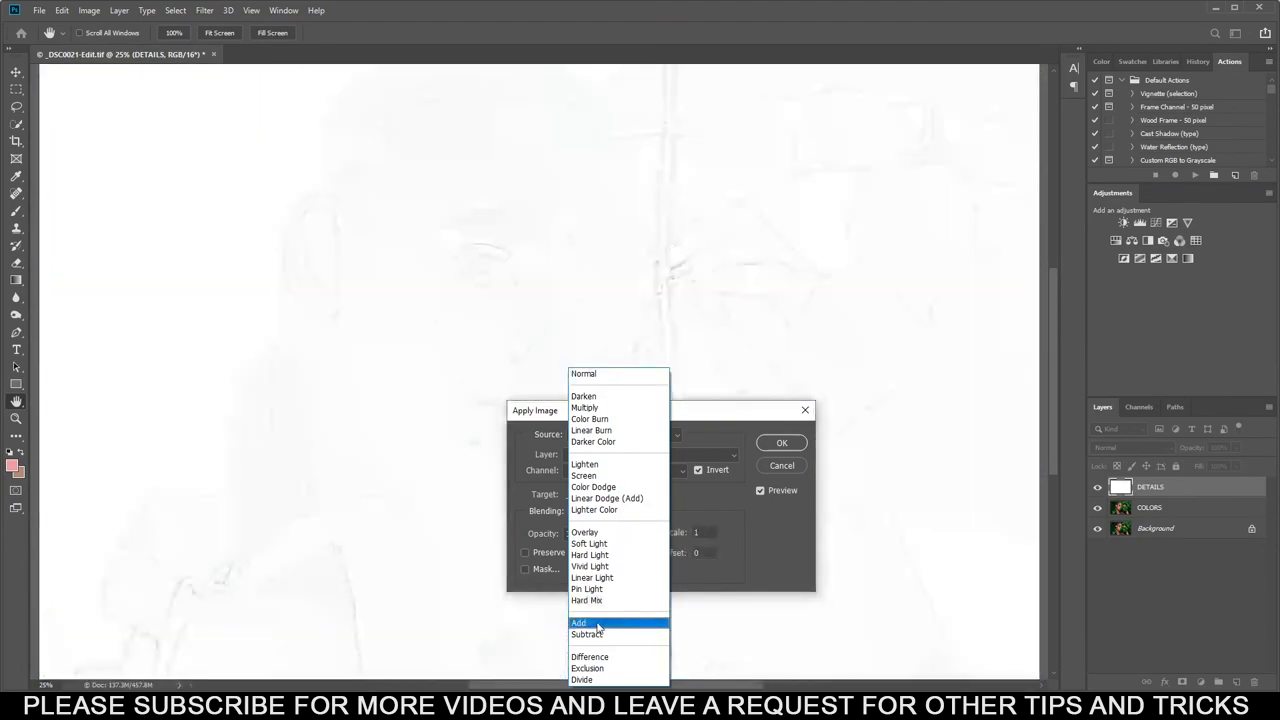
pyautogui.click(598, 624)
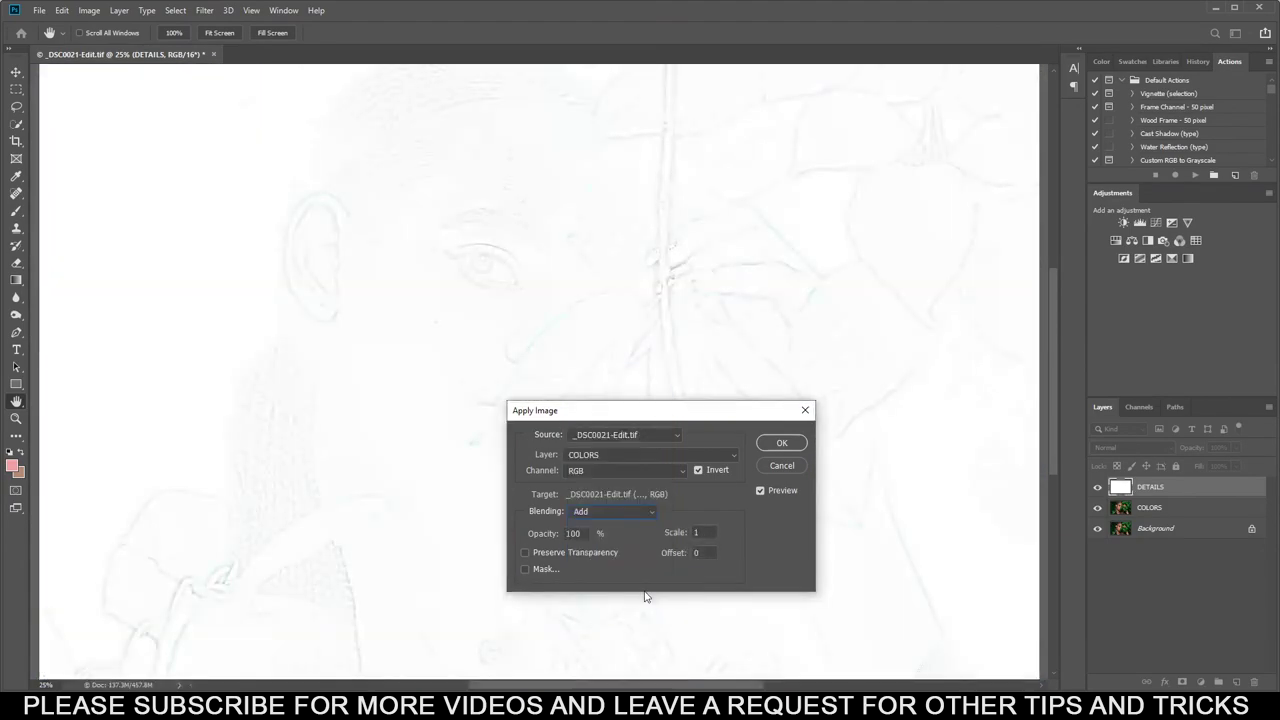
pyautogui.doubleClick(699, 532)
pyautogui.write('2')
pyautogui.click(778, 443)
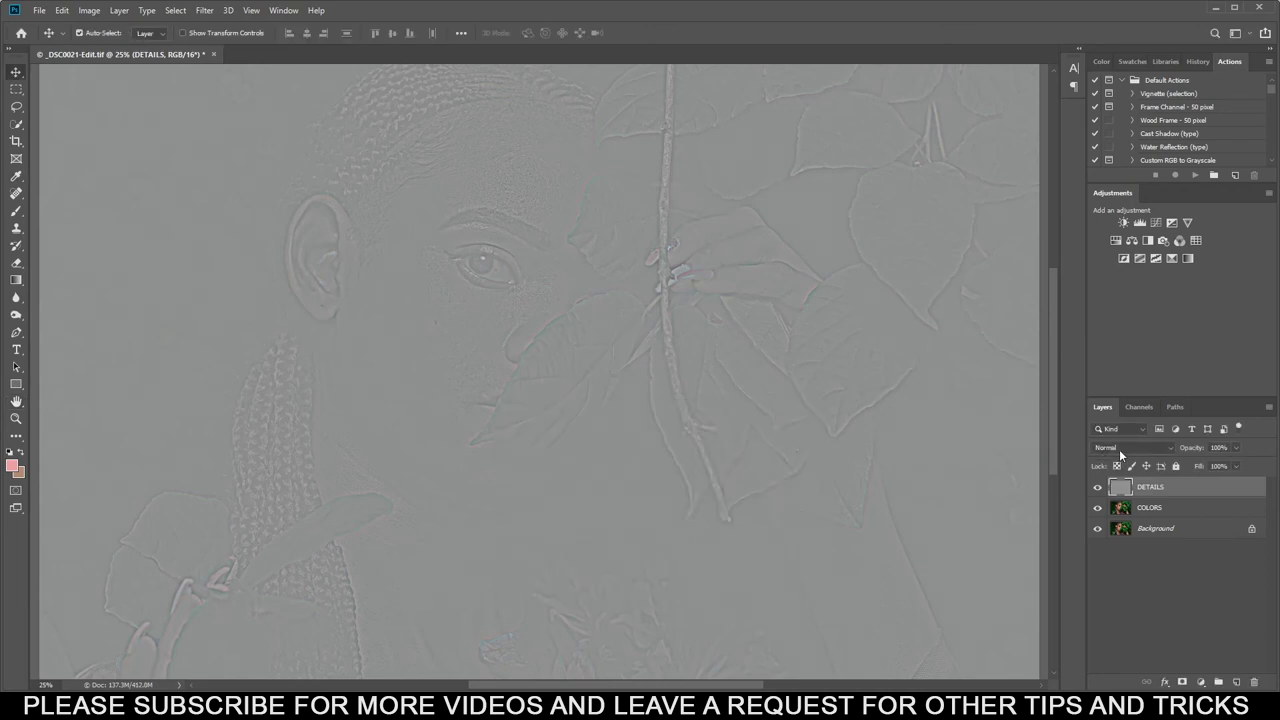
# Set the DETAILS layer's blend mode to Linear Light and add a new empty layer named TONES above COLORS.
pyautogui.click(1120, 449)
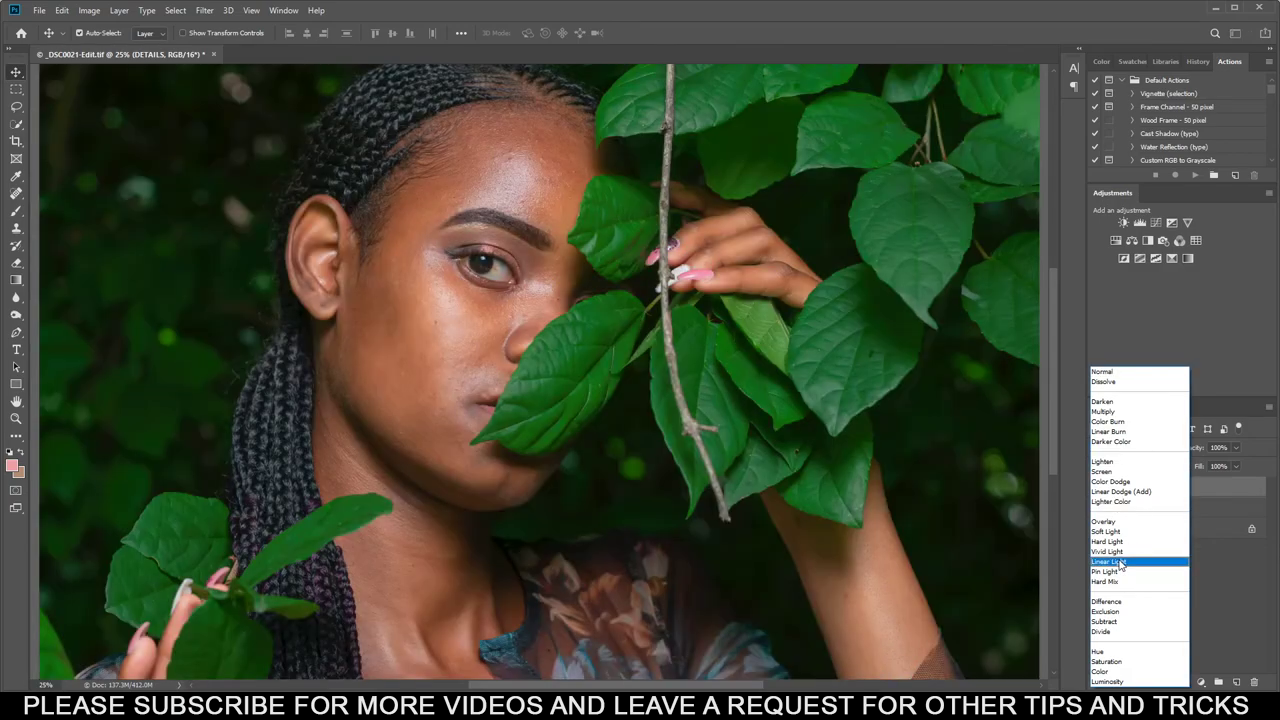
pyautogui.click(1108, 561)
pyautogui.click(1212, 508)
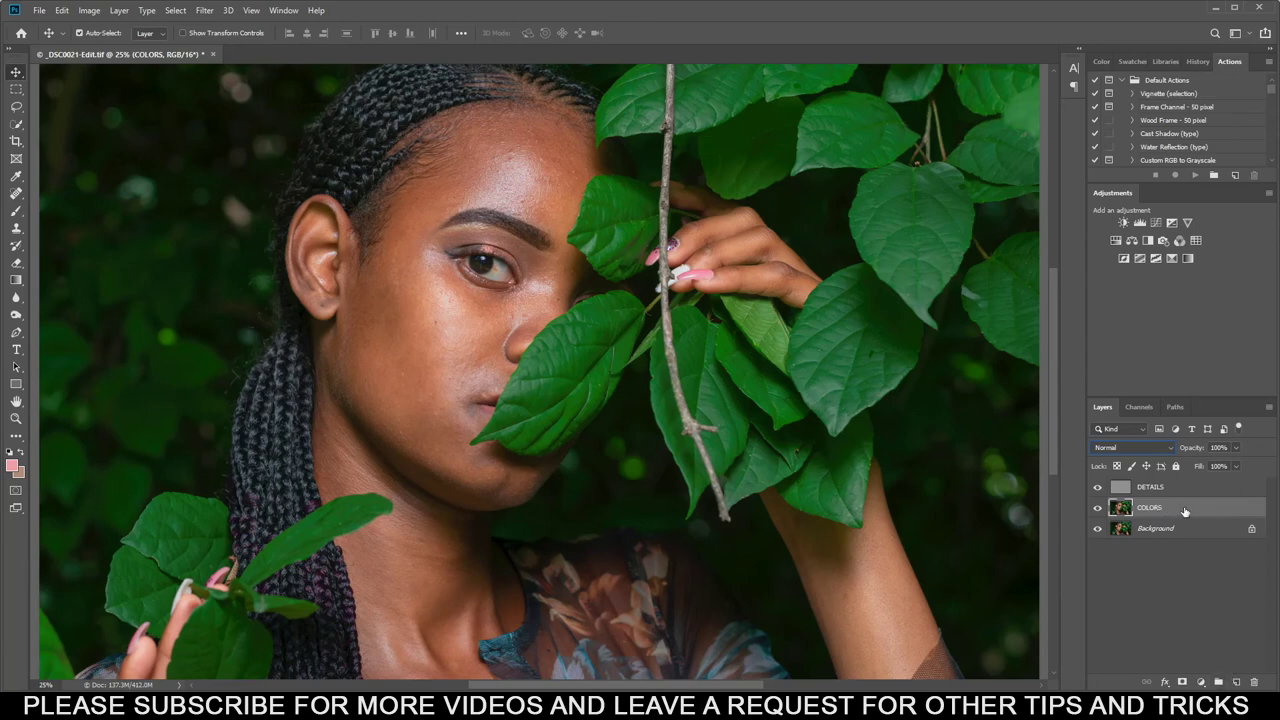
pyautogui.click(1234, 681)
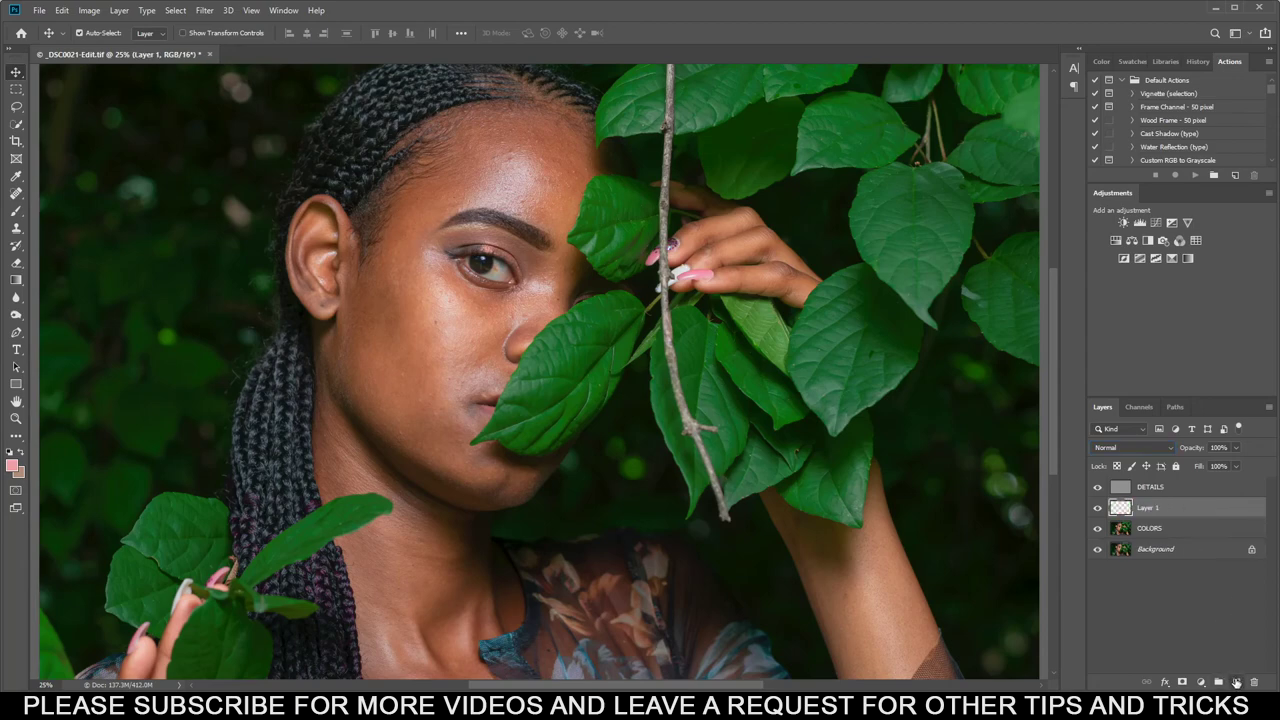
pyautogui.doubleClick(1150, 508)
pyautogui.write('TONES')
# Group the DETAILS, TONES and COLORS layers, name the group F - S and expand it to show its layers.
pyautogui.click(1192, 529)
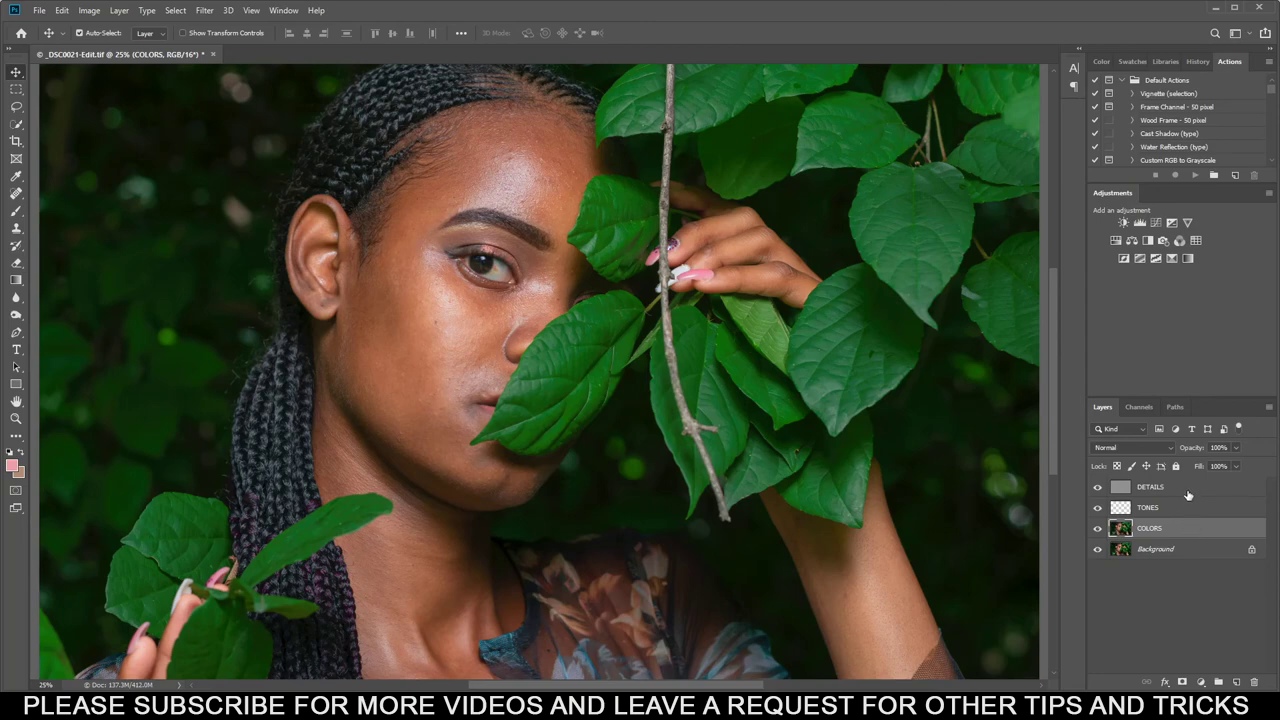
pyautogui.keyDown('shift'); pyautogui.click(1188, 495); pyautogui.keyUp('shift')
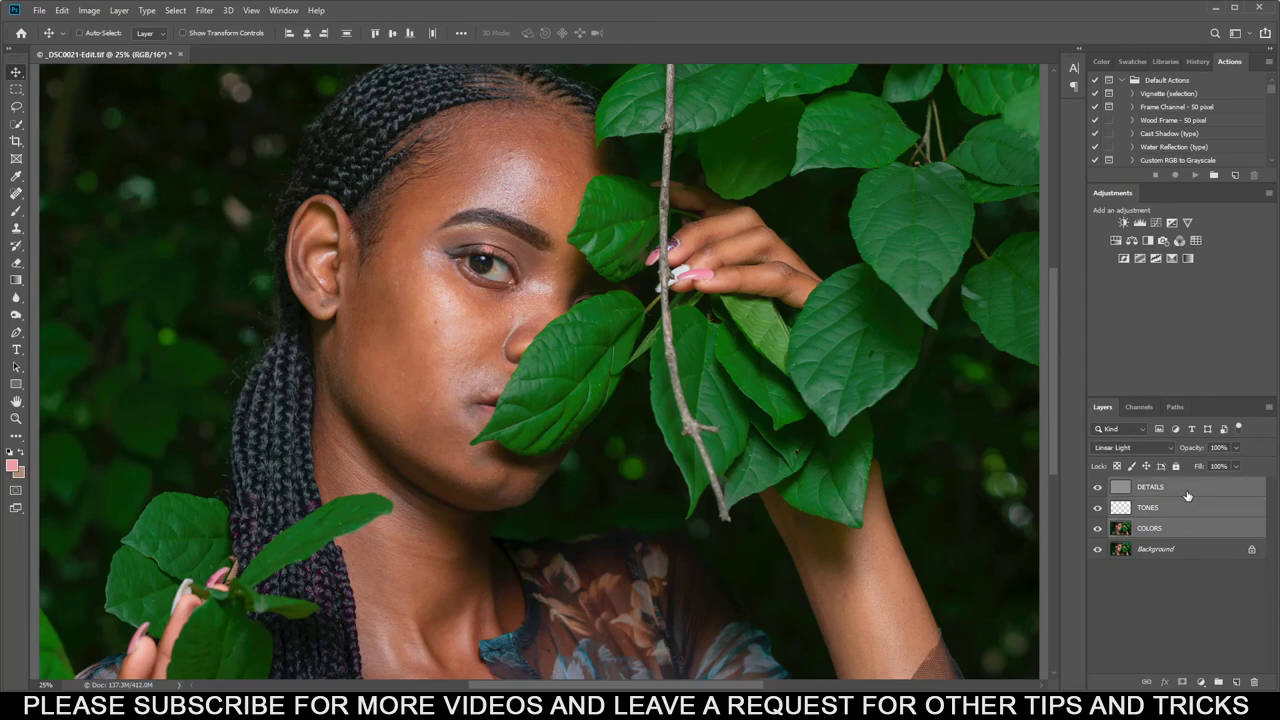
pyautogui.hotkey('ctrl', 'g')
pyautogui.doubleClick(1148, 485)
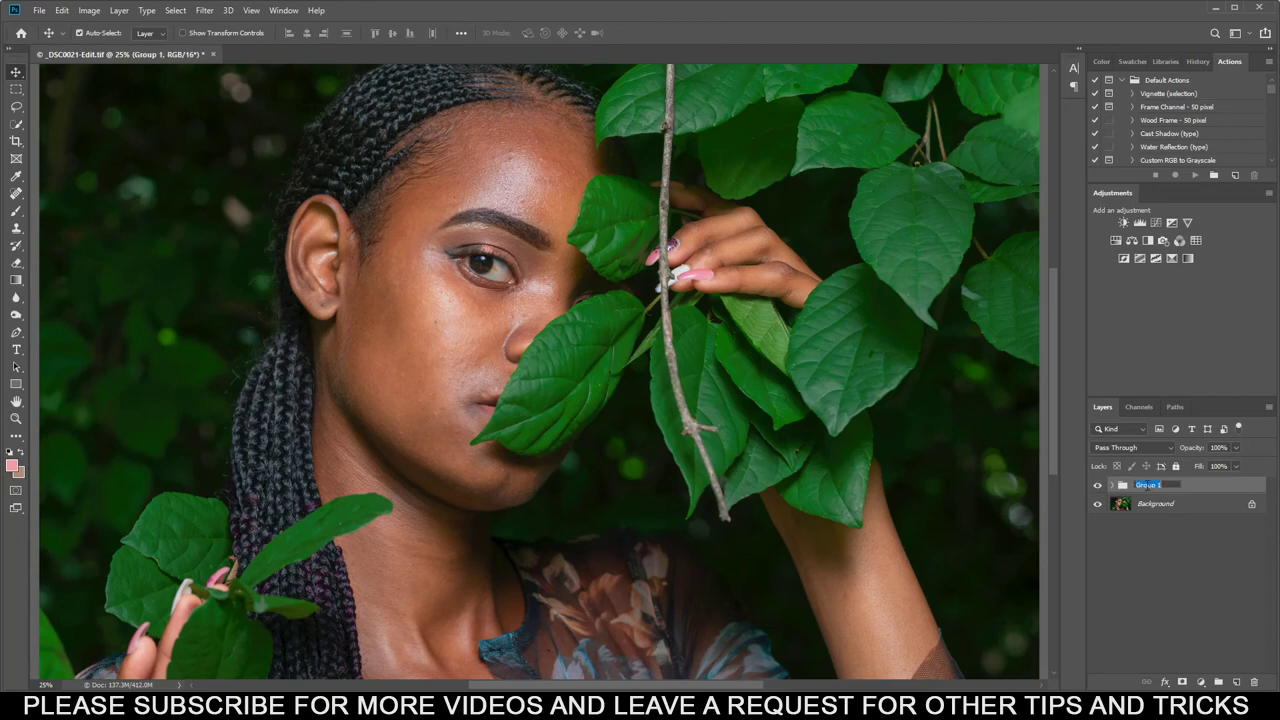
pyautogui.write('S')
pyautogui.click(1110, 486)
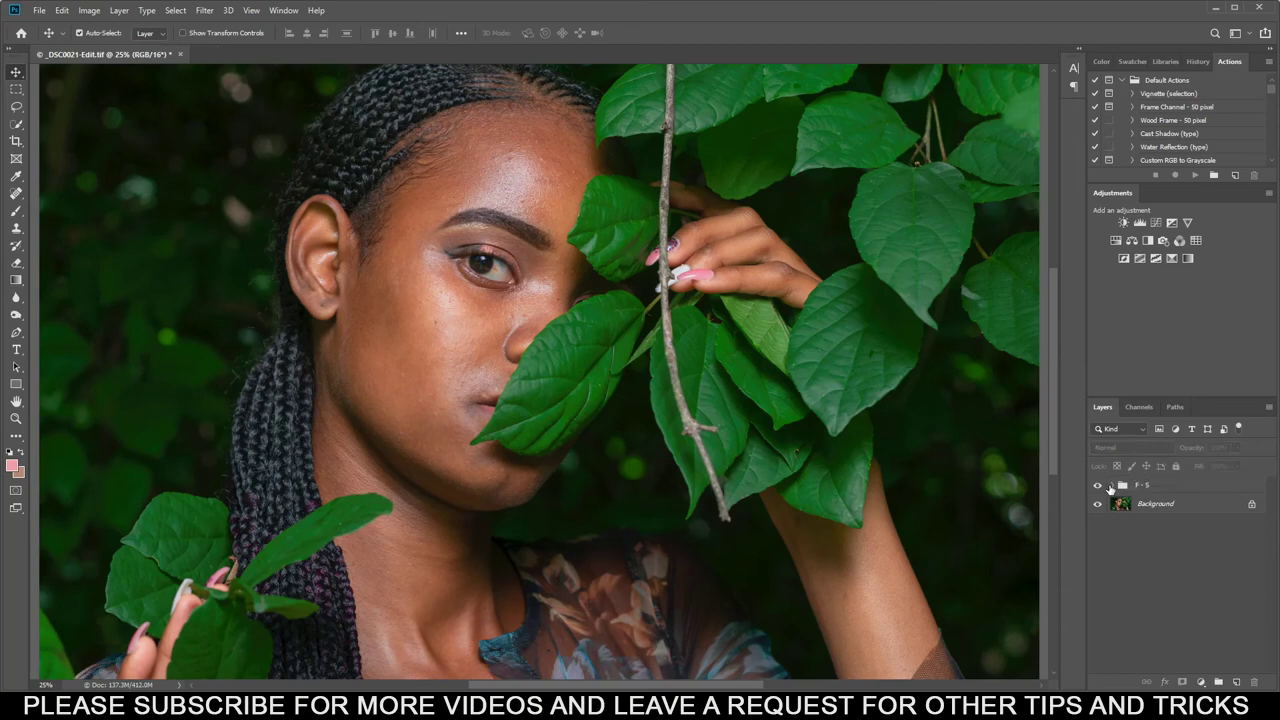
pyautogui.click(1112, 487)
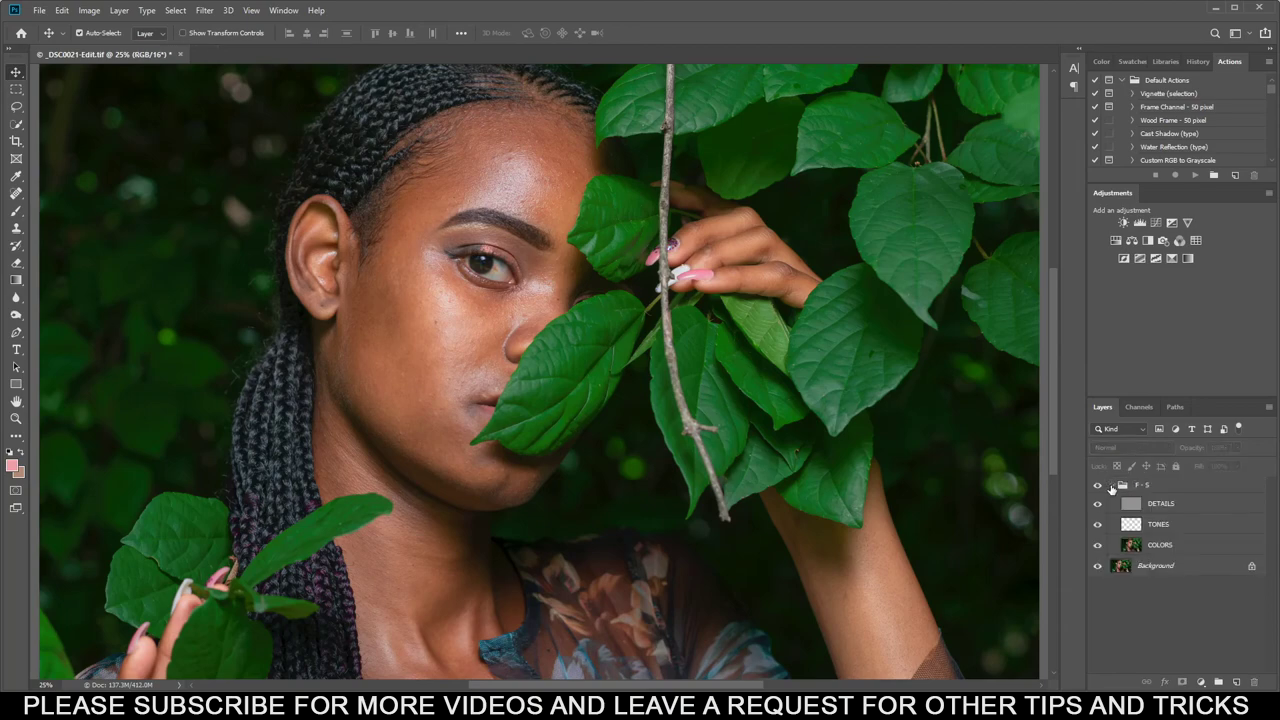
# Add a Curves adjustment above DETAILS with the black point at input 121 and the white point at input 135.
pyautogui.click(1198, 507)
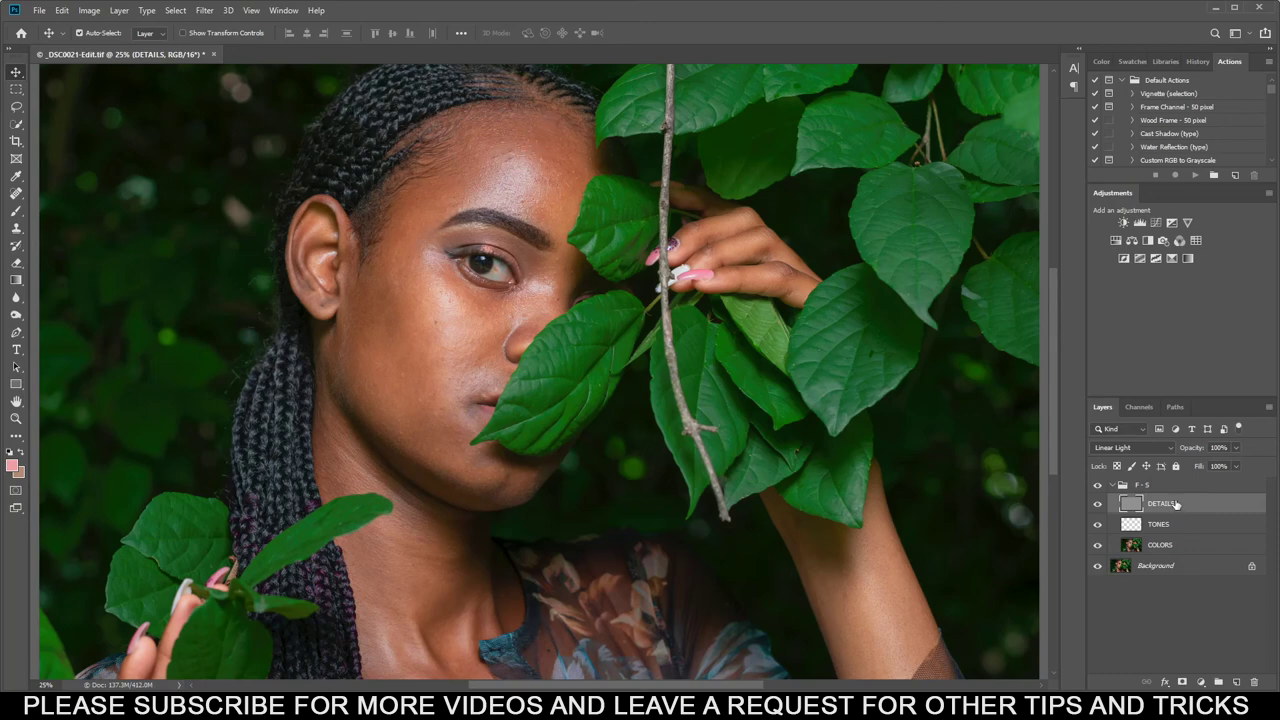
pyautogui.click(1155, 223)
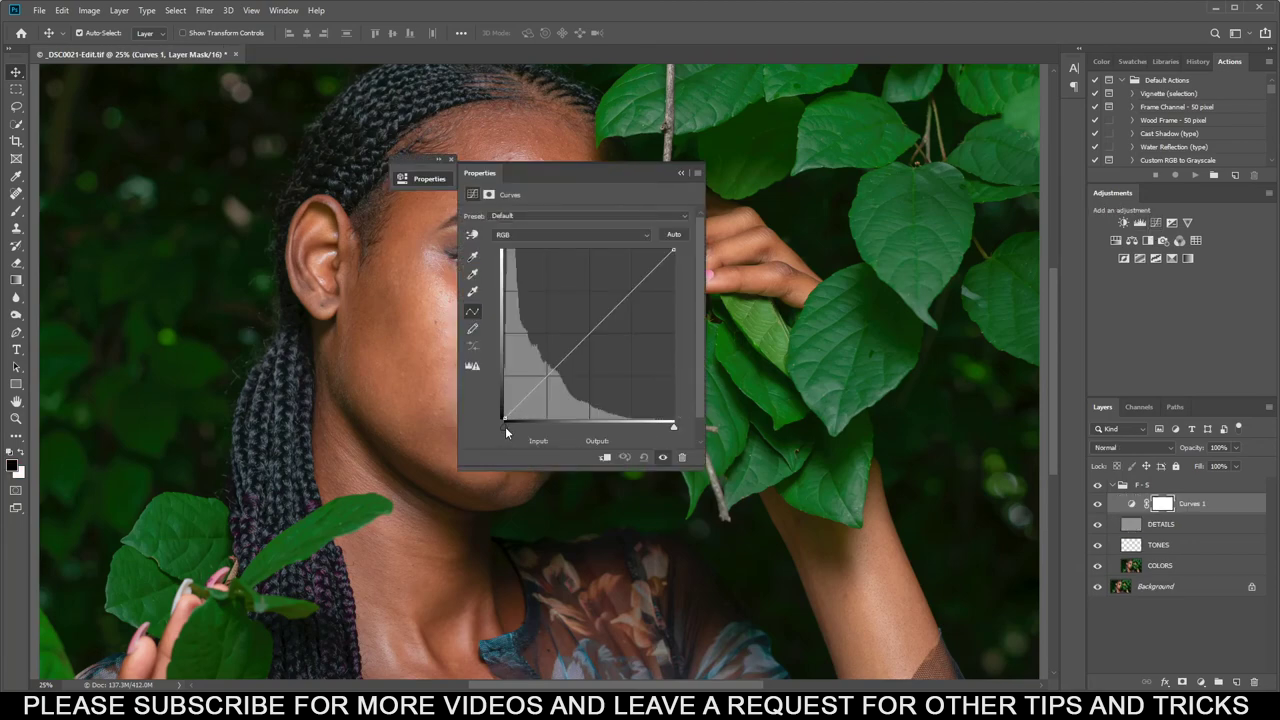
pyautogui.moveTo(505, 426); pyautogui.dragTo(587, 430)
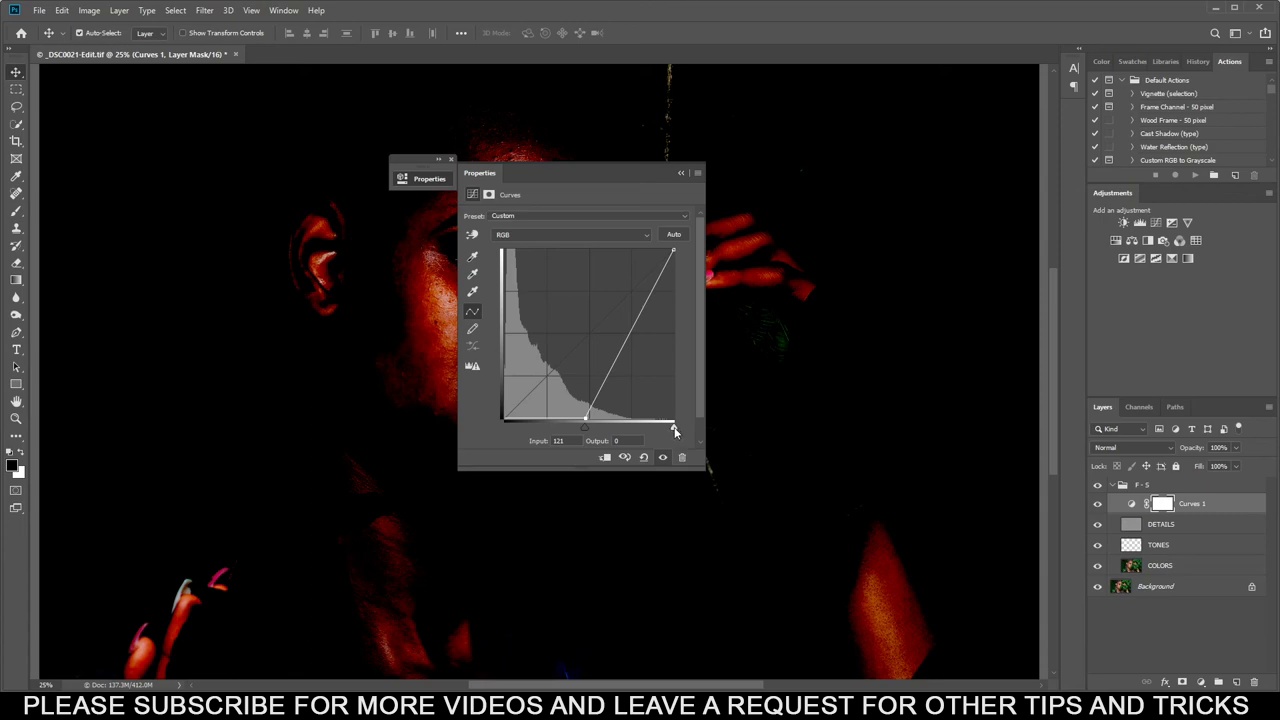
pyautogui.moveTo(674, 430); pyautogui.dragTo(595, 430)
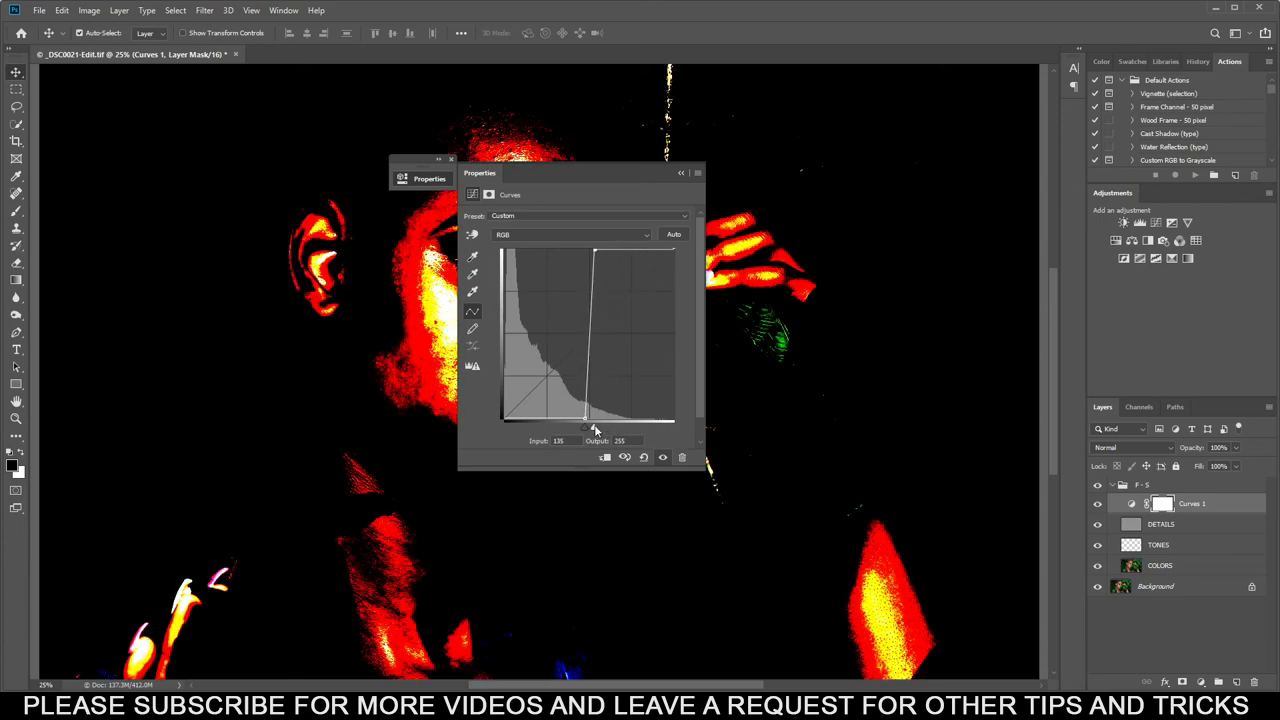
pyautogui.hotkey('shift', 'alt', 'j')
# Change the DETAILS layer's blend mode to Normal and move the Properties panel off the face.
pyautogui.click(1188, 524)
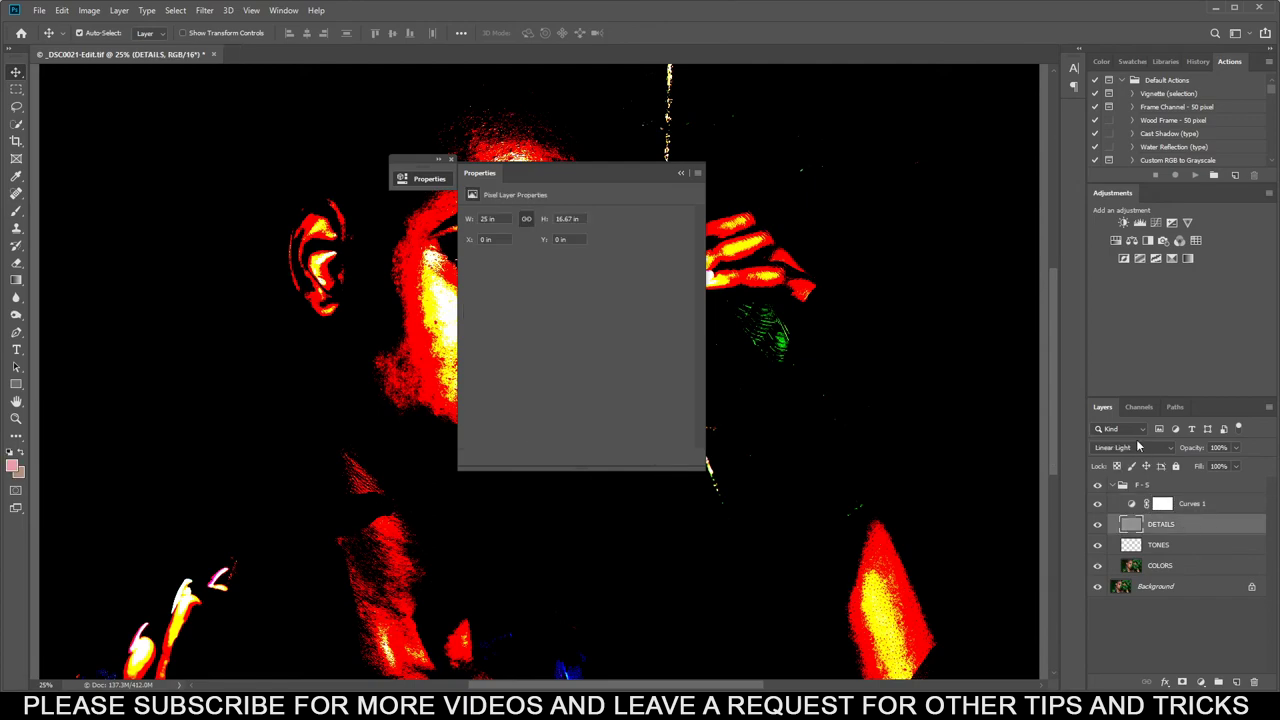
pyautogui.click(1135, 448)
pyautogui.click(1115, 371)
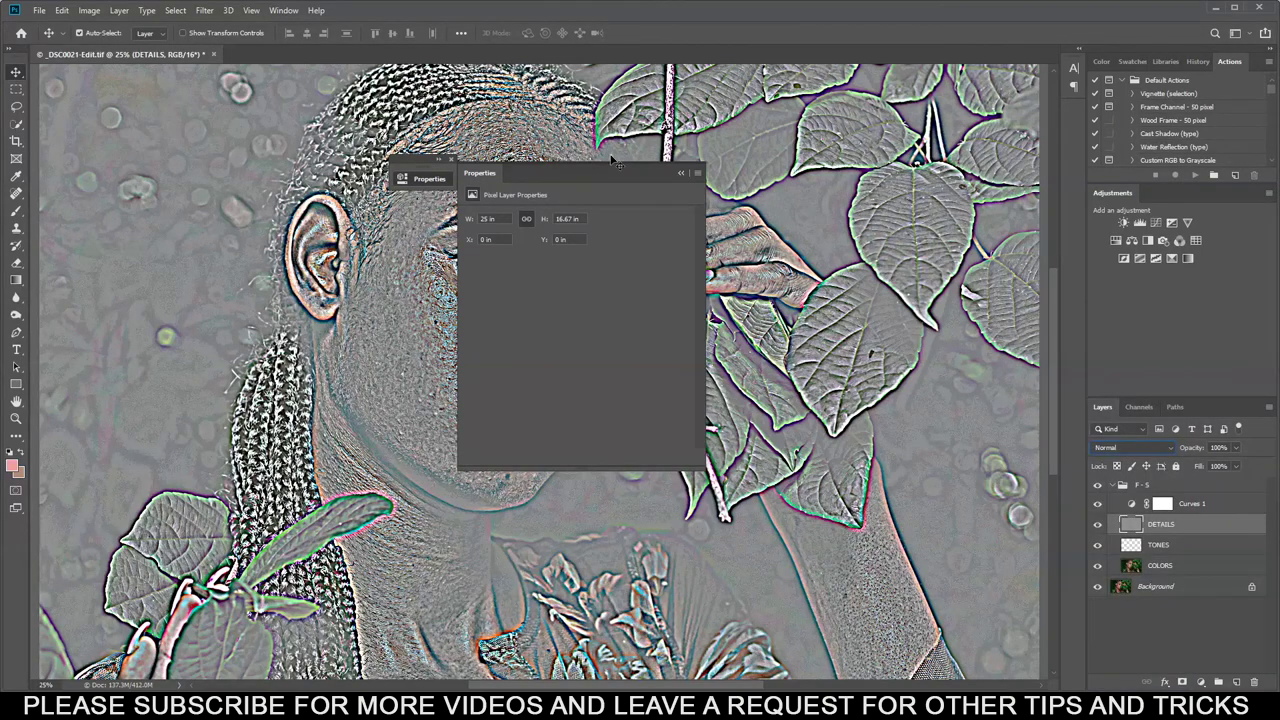
pyautogui.moveTo(589, 164); pyautogui.dragTo(829, 152)
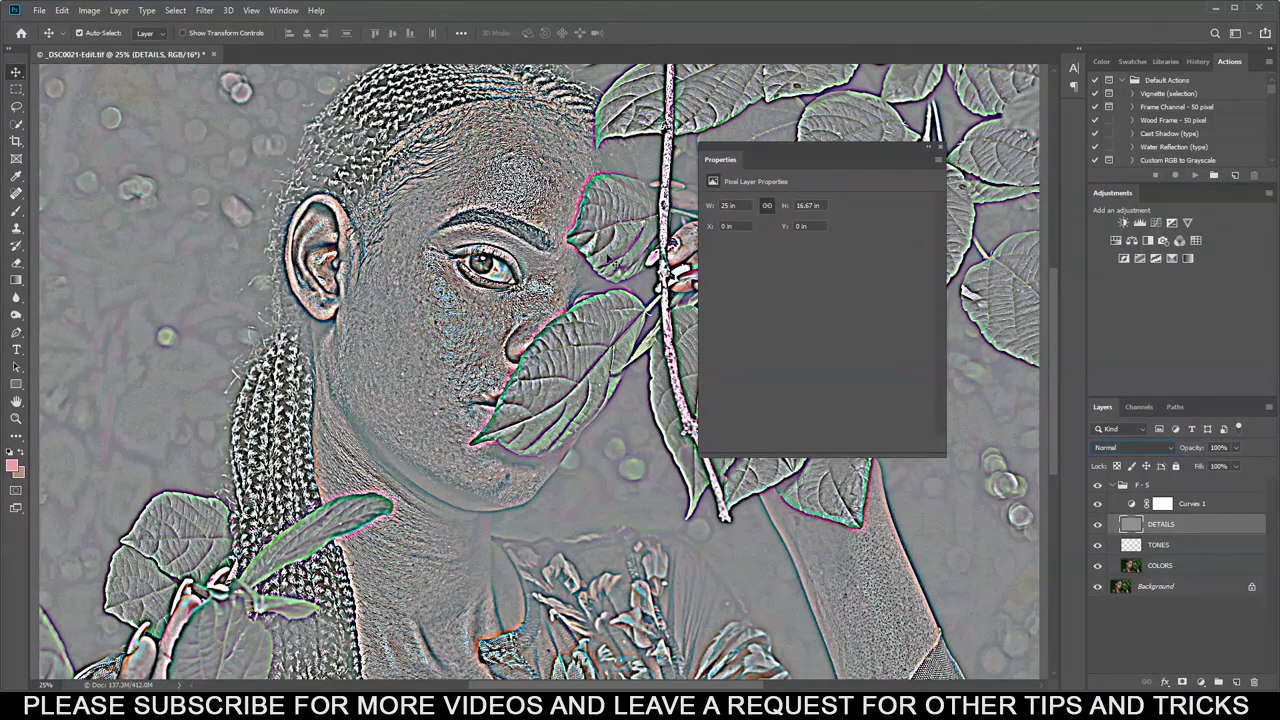
# Move the white point of the Curves adjustment to input 132 and collapse its Properties panel.
pyautogui.click(1191, 545)
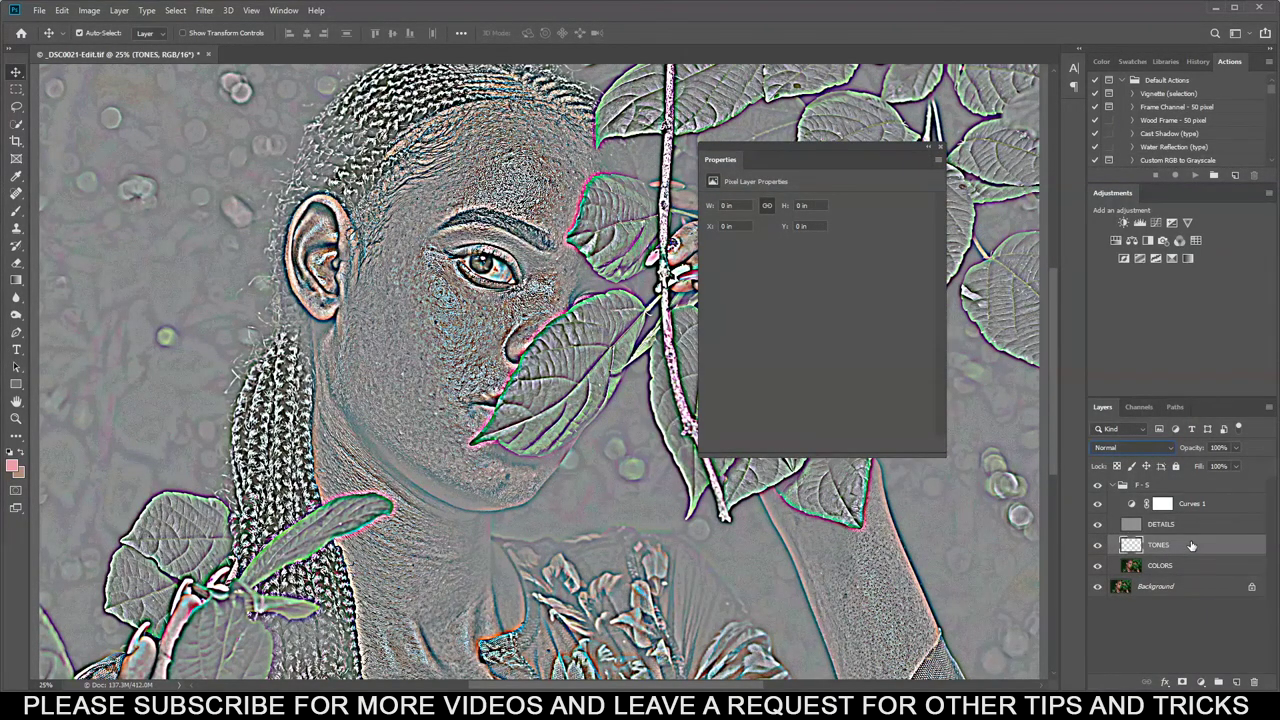
pyautogui.click(1217, 508)
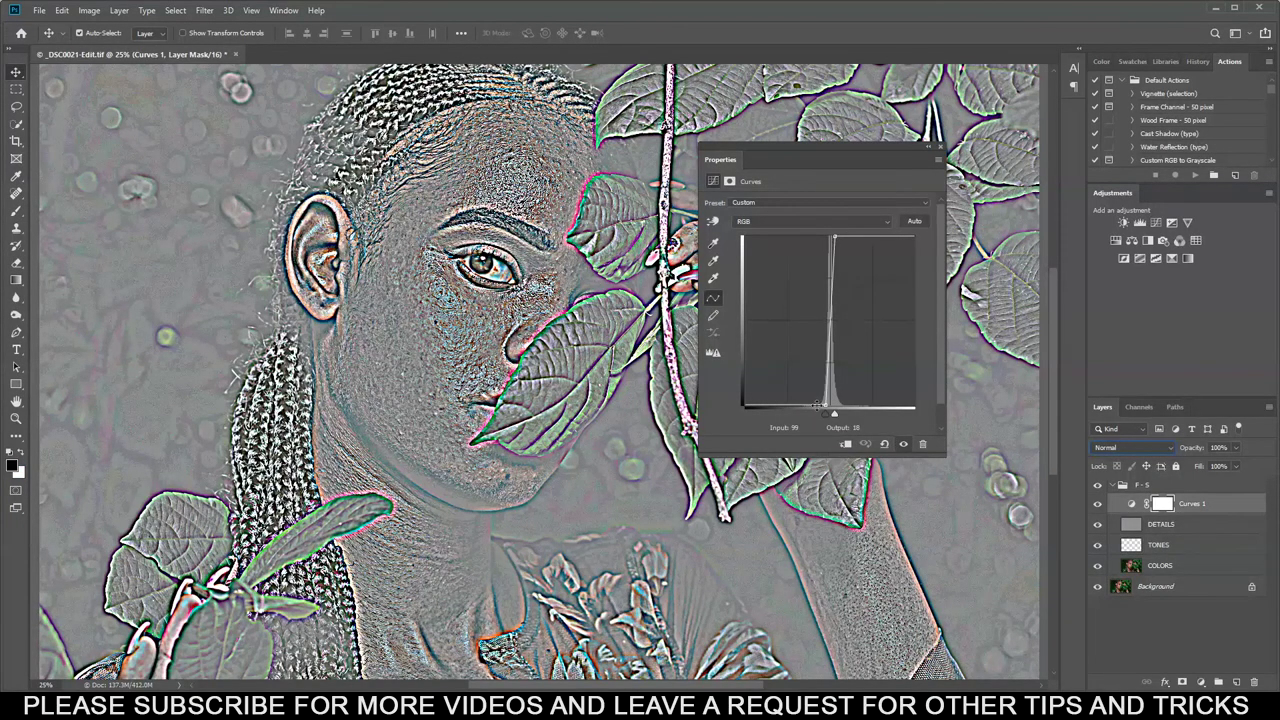
pyautogui.moveTo(827, 416); pyautogui.dragTo(833, 419)
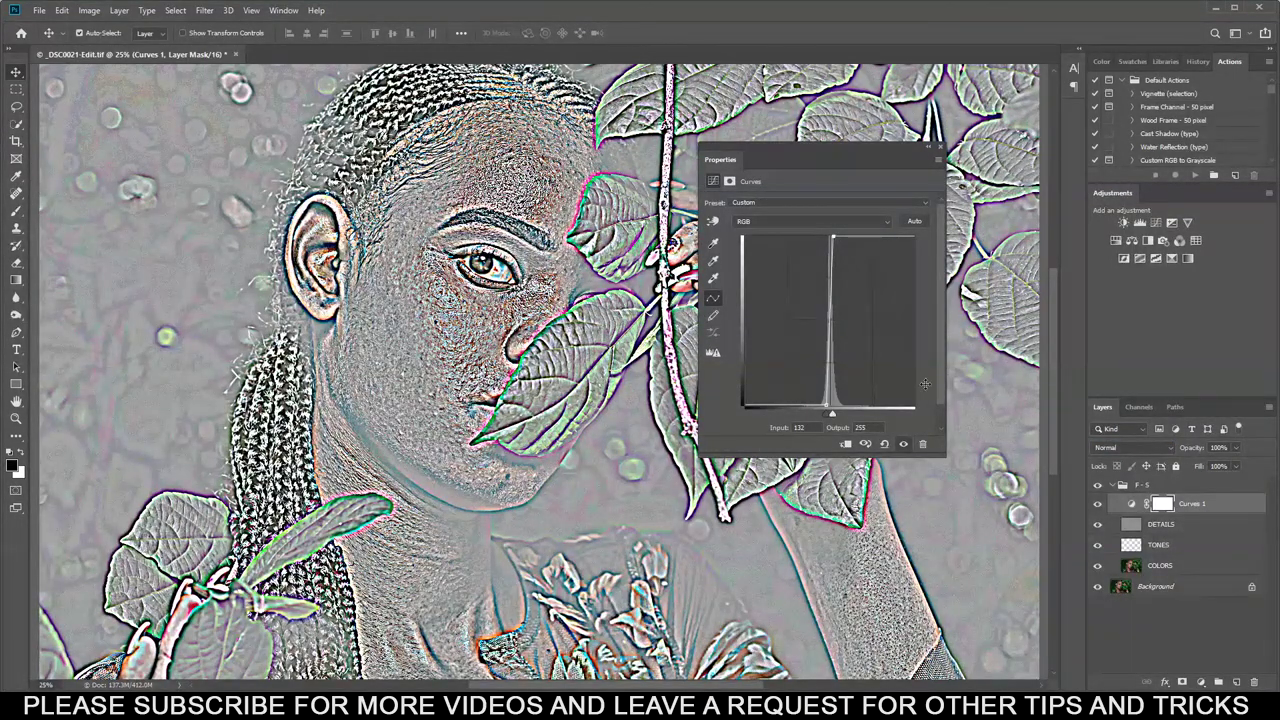
pyautogui.click(928, 147)
# Select the DETAILS layer and activate the Spot Healing Brush with the lower face in view at 50% zoom.
pyautogui.hotkey('ctrl', '+')
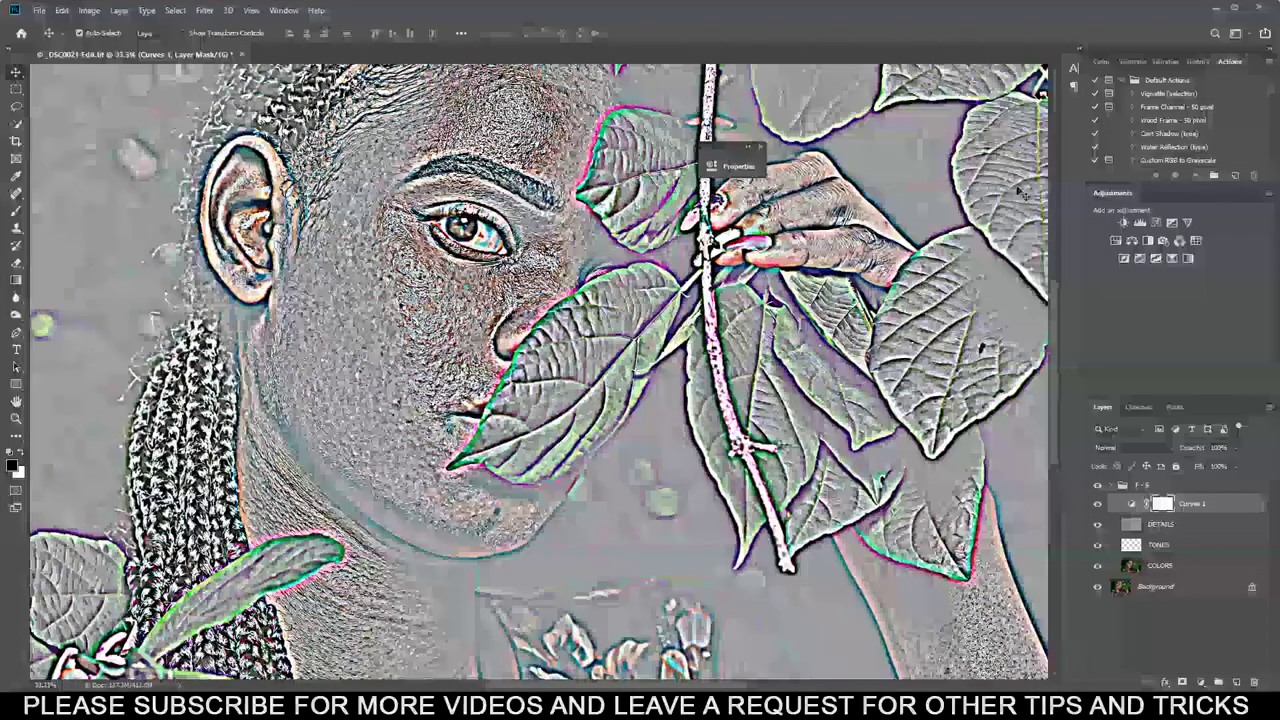
pyautogui.hotkey('ctrl', '+')
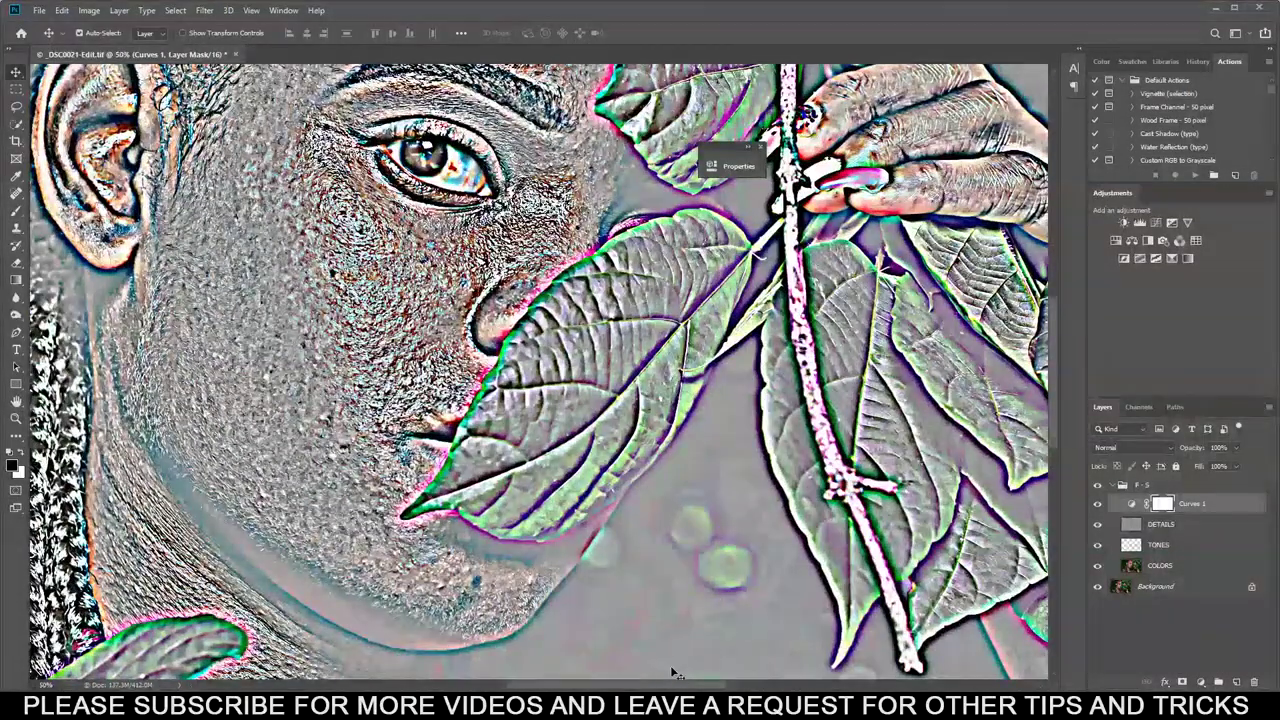
pyautogui.moveTo(684, 686); pyautogui.dragTo(620, 686)
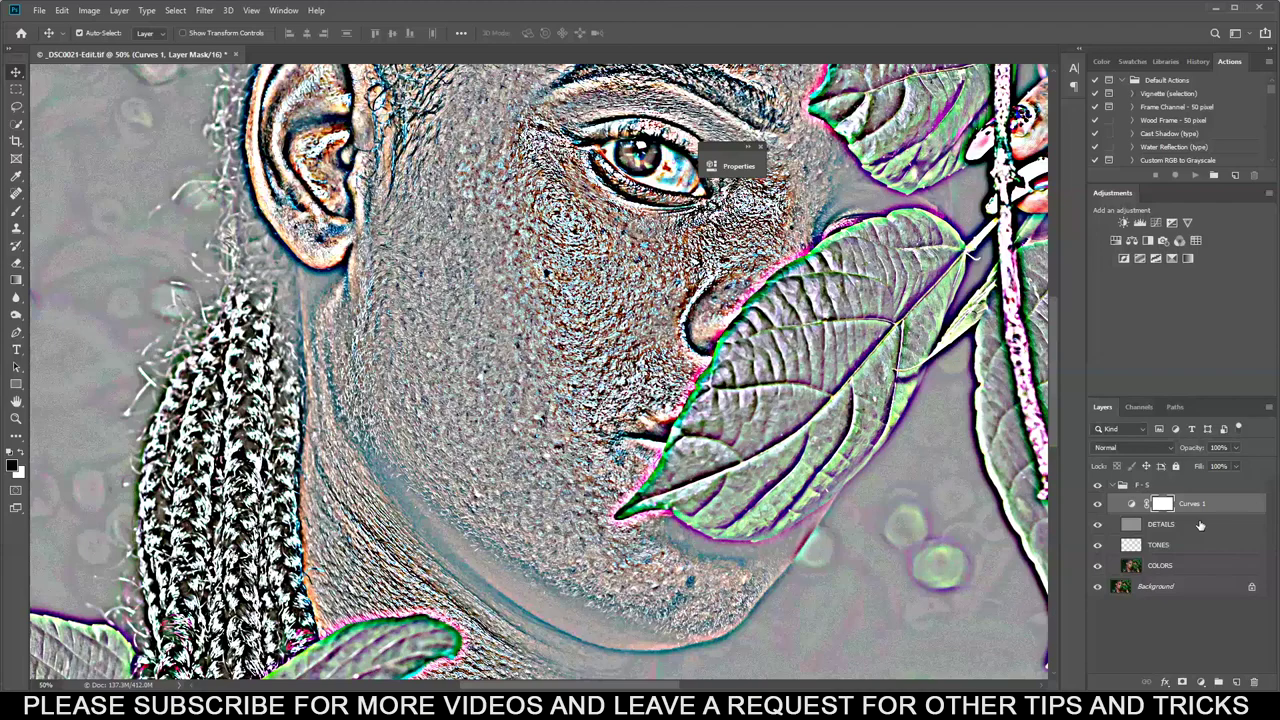
pyautogui.click(1200, 525)
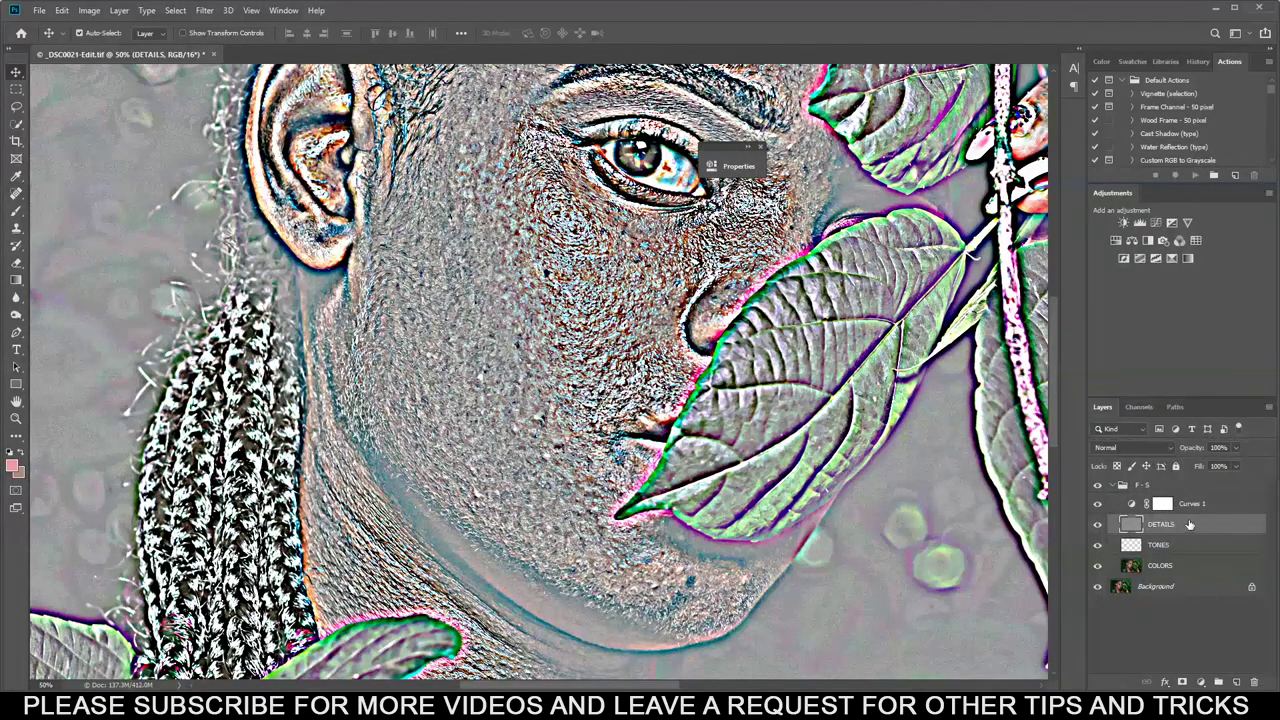
pyautogui.click(16, 229)
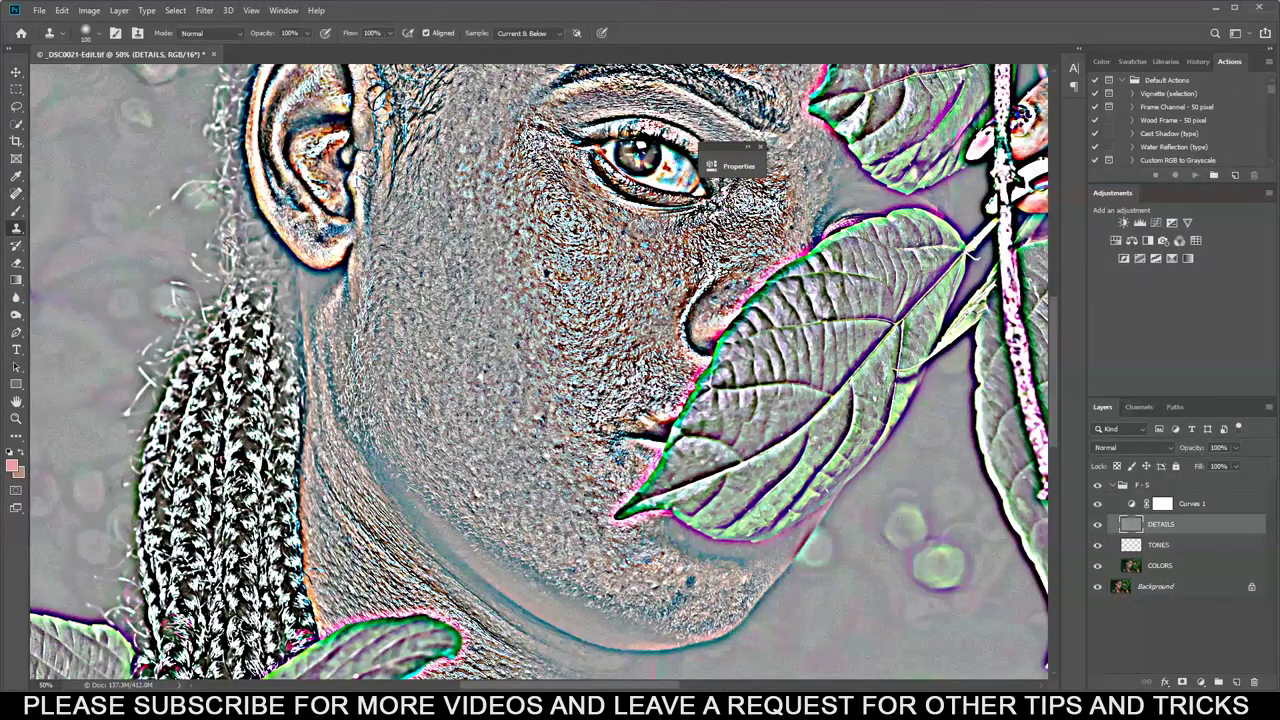
pyautogui.click(17, 198)
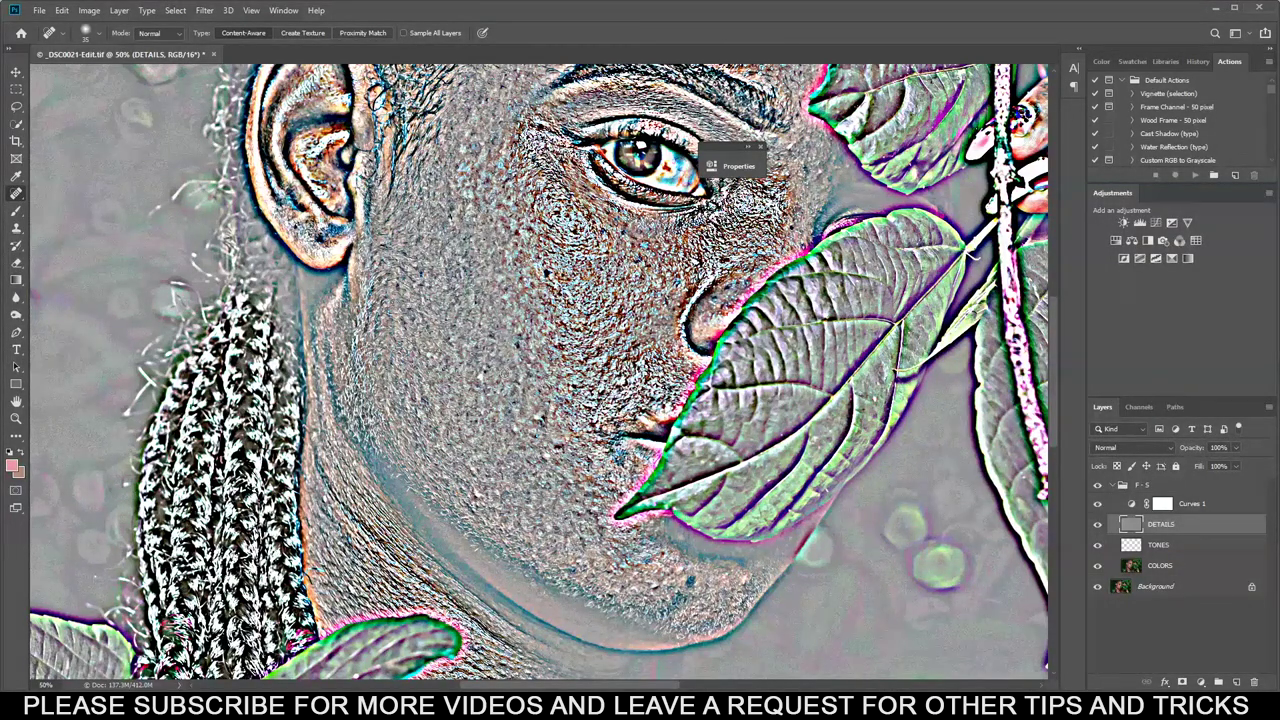
# Set the Spot Healing Brush size to 70 px and lower its hardness below 12%.
pyautogui.press(']')
pyautogui.rightClick(510, 370)
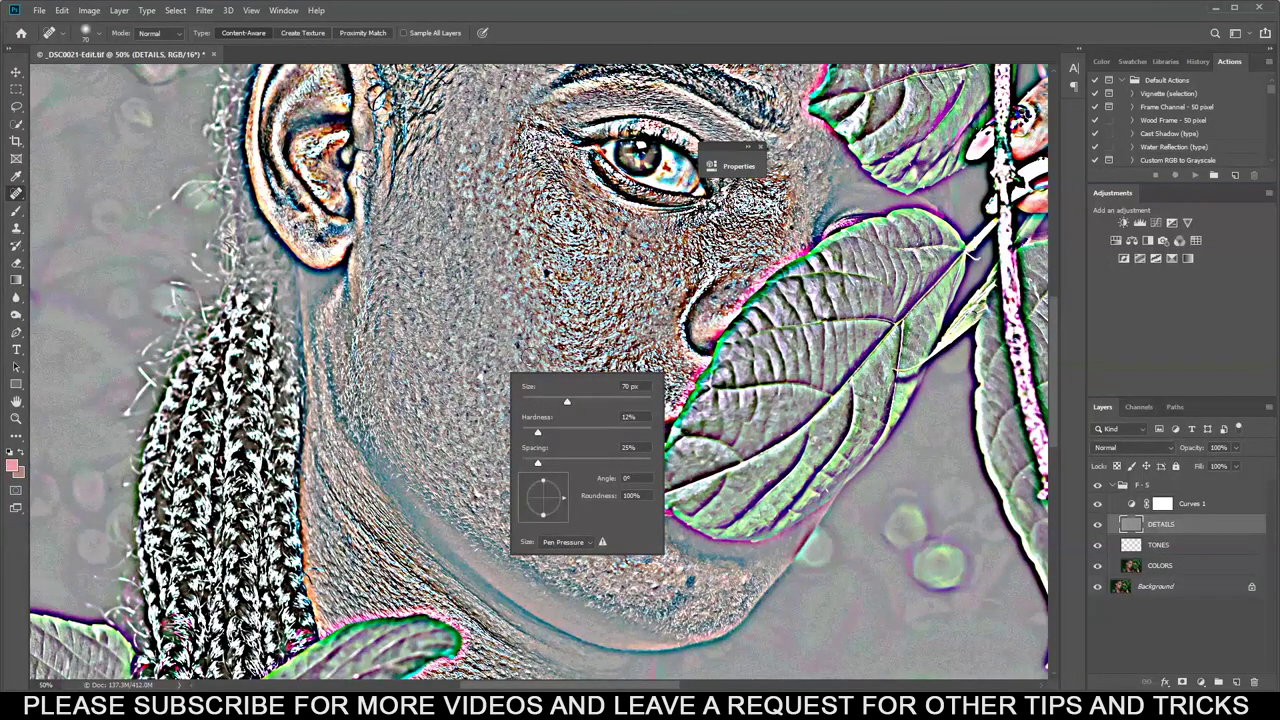
pyautogui.rightClick(484, 347)
pyautogui.click(456, 349)
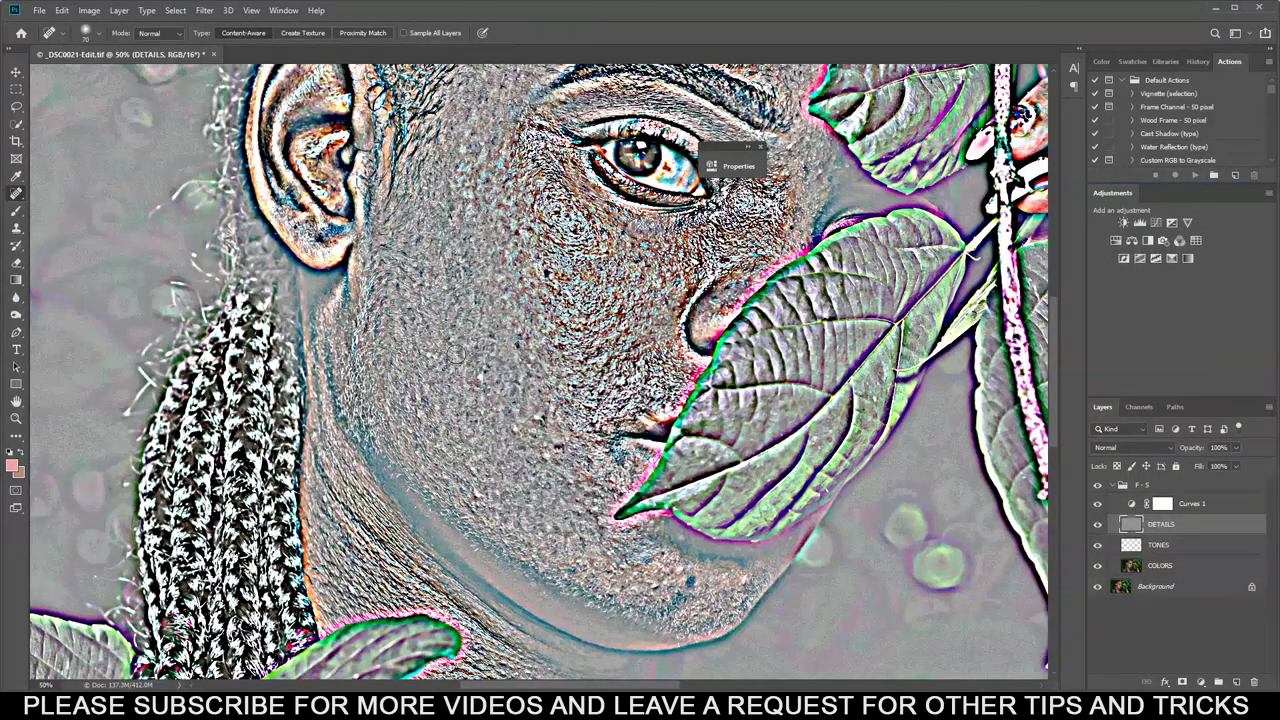
pyautogui.rightClick(462, 354)
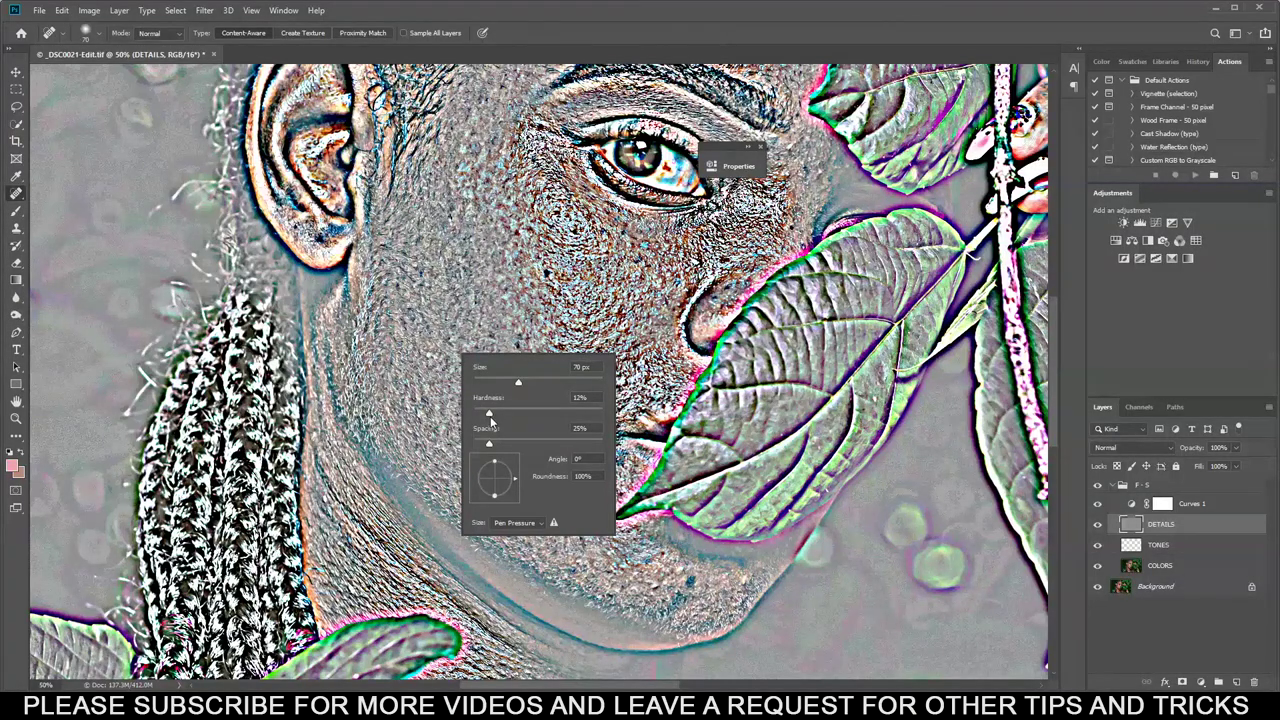
pyautogui.moveTo(490, 415)
pyautogui.mouseDown()
pyautogui.moveTo(604, 418)
pyautogui.moveTo(481, 421)
pyautogui.mouseUp()
pyautogui.click(620, 18)
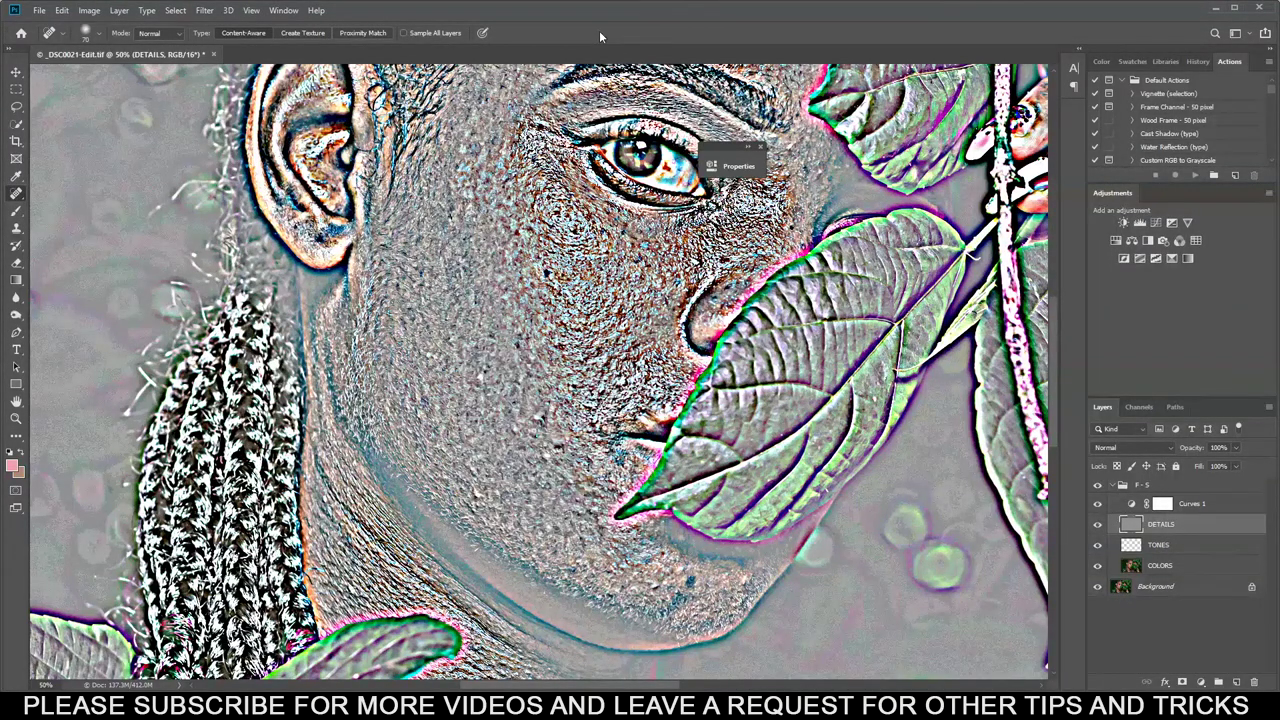
# Spot-heal the texture blemishes on the cheek, jaw, chin and around the mouth on the DETAILS layer.
pyautogui.click(515, 346)
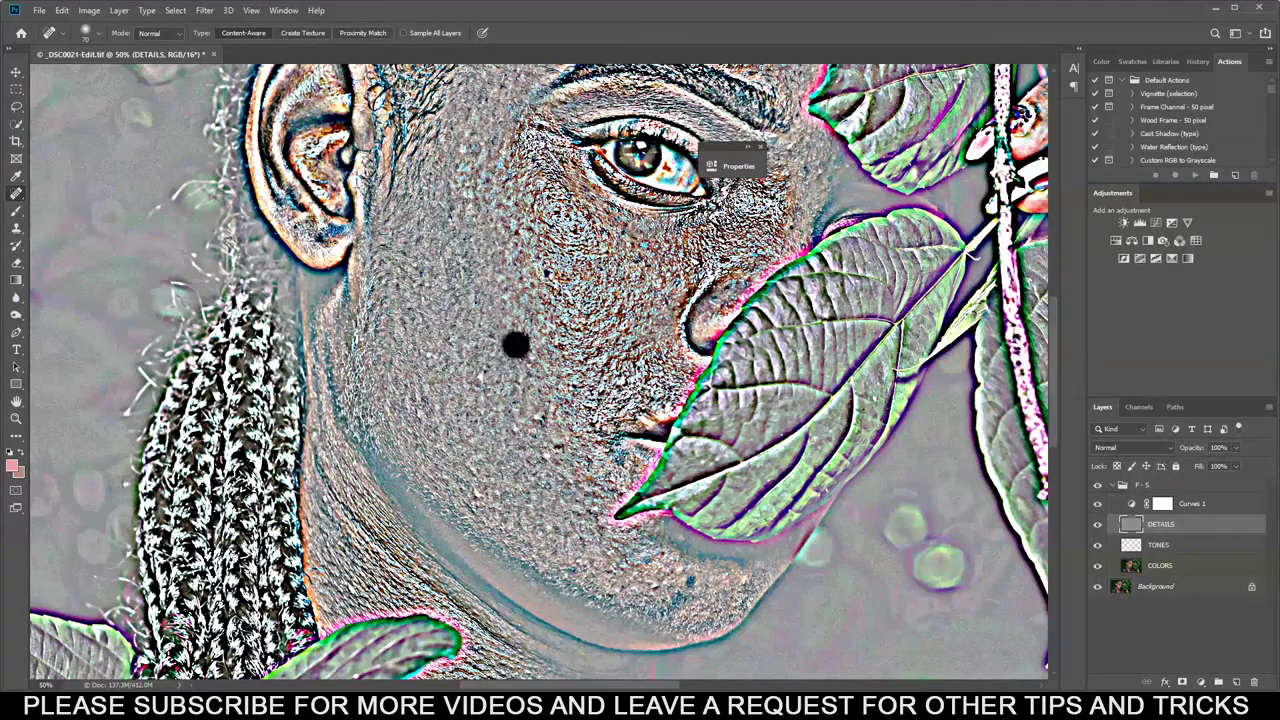
pyautogui.click(555, 448)
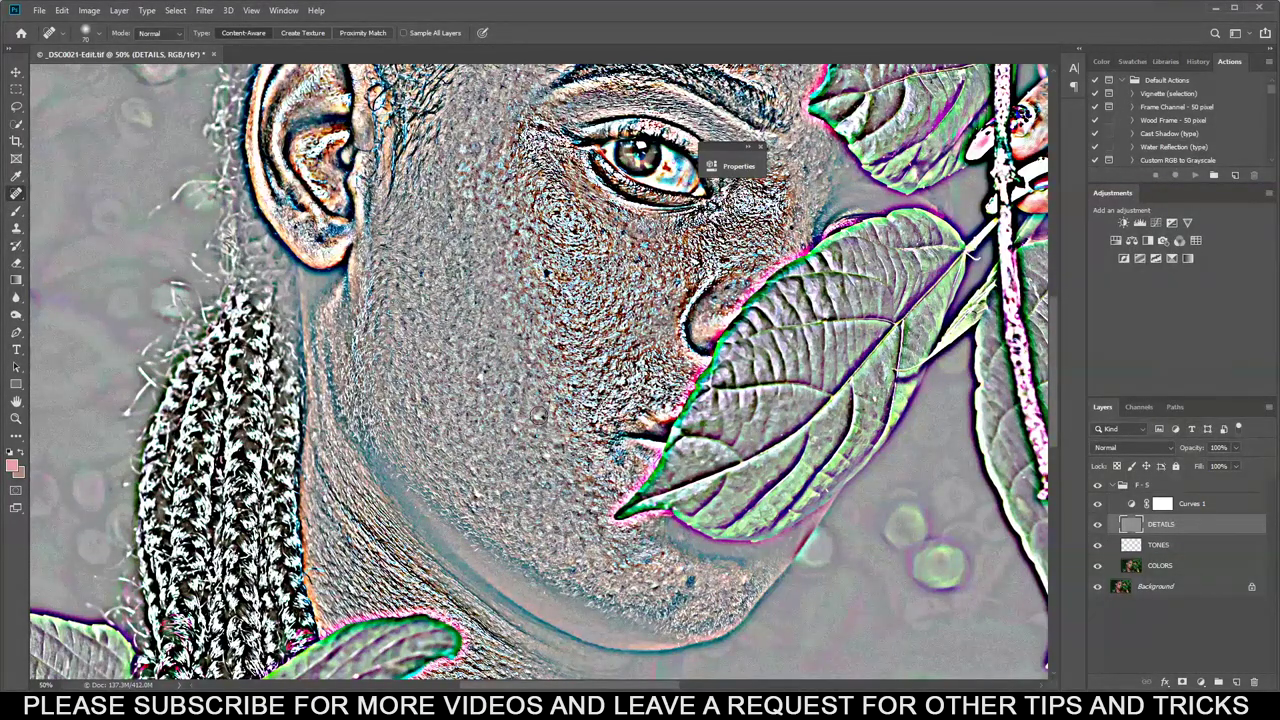
pyautogui.click(529, 423)
pyautogui.click(468, 505)
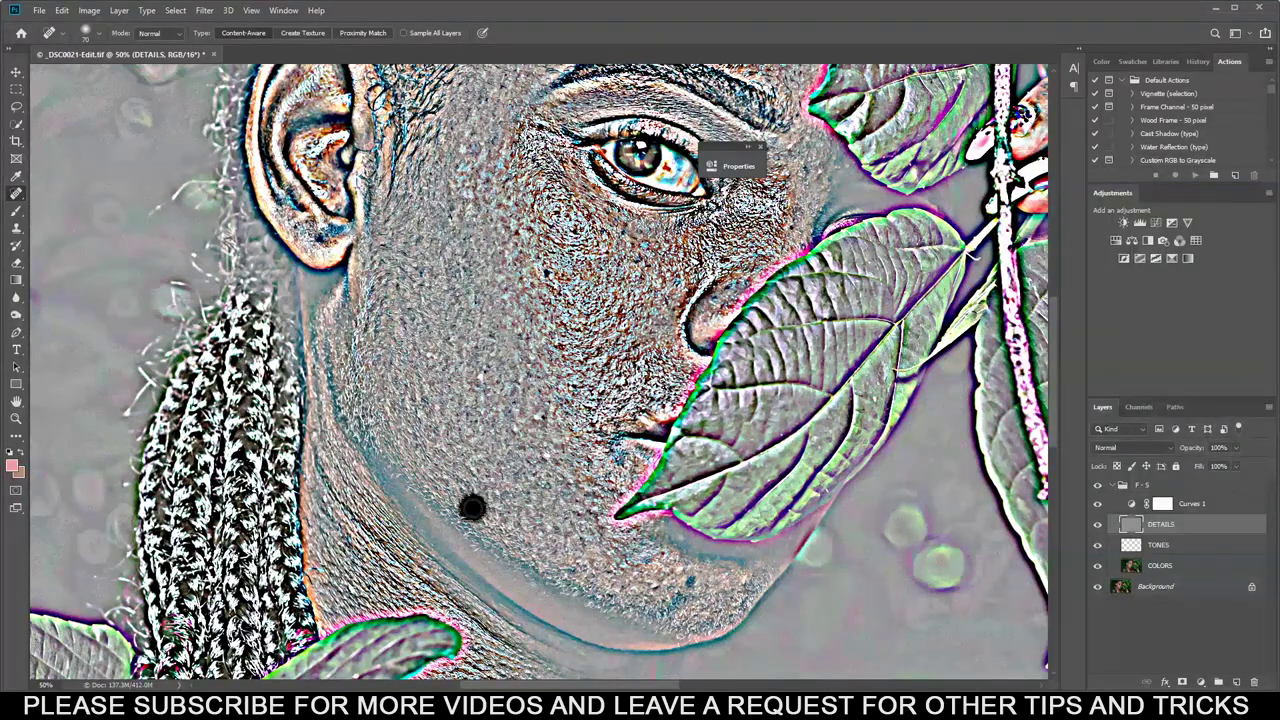
pyautogui.click(690, 582)
pyautogui.click(644, 582)
pyautogui.click(546, 280)
pyautogui.click(515, 430)
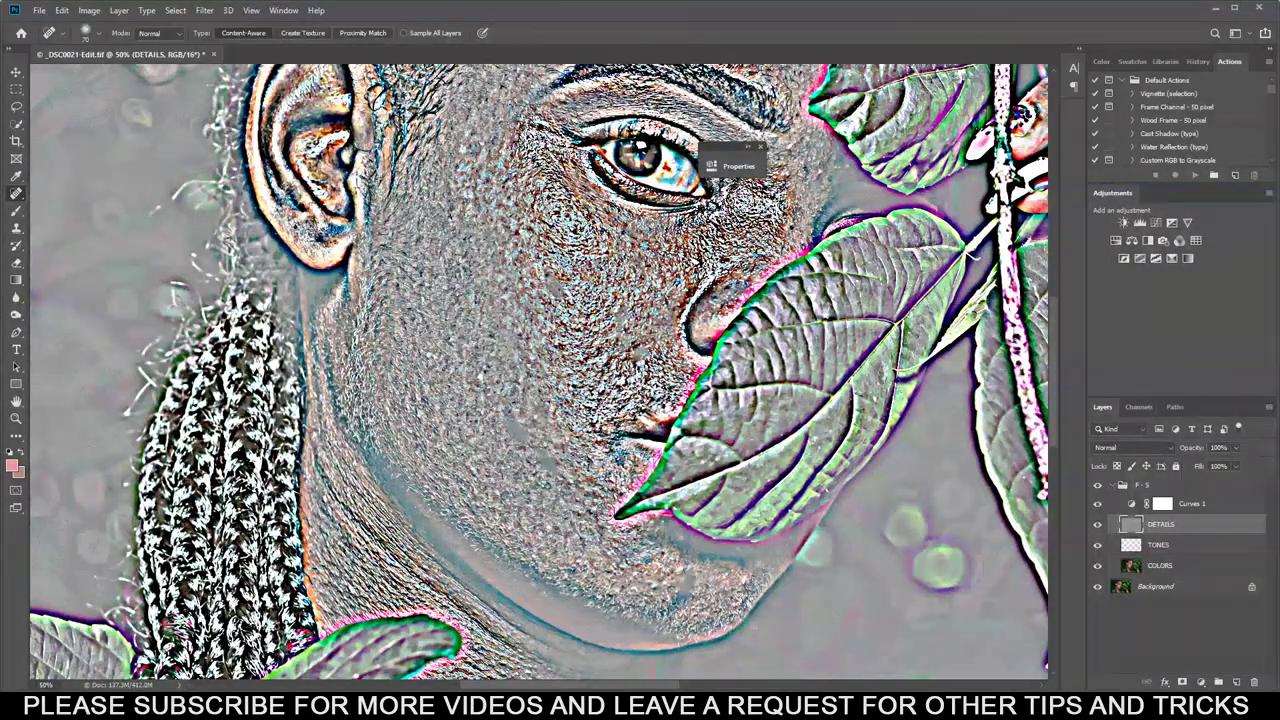
pyautogui.click(549, 268)
pyautogui.click(612, 445)
# Spot-heal the texture blemishes on the forehead, around the eyebrow and temple, and under the eye.
pyautogui.scroll(3, 539, 371)
pyautogui.click(692, 222)
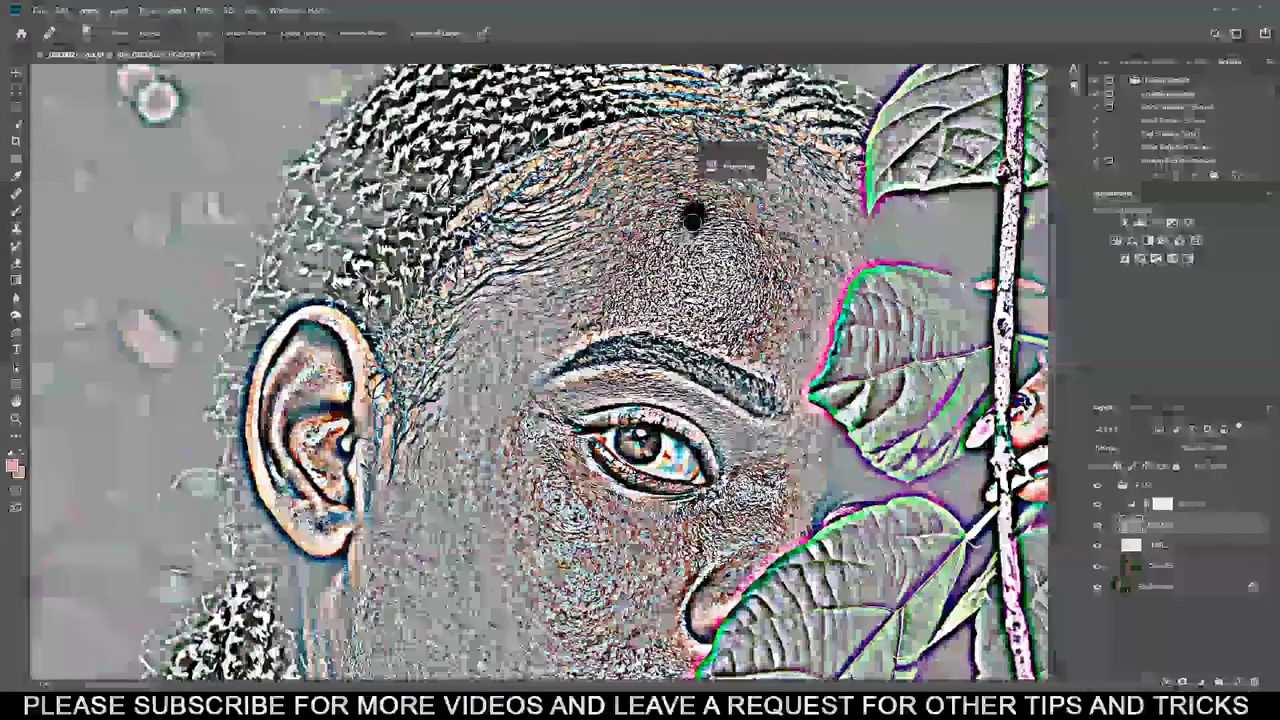
pyautogui.click(726, 319)
pyautogui.click(577, 322)
pyautogui.click(542, 411)
pyautogui.click(491, 466)
pyautogui.click(517, 518)
pyautogui.click(680, 515)
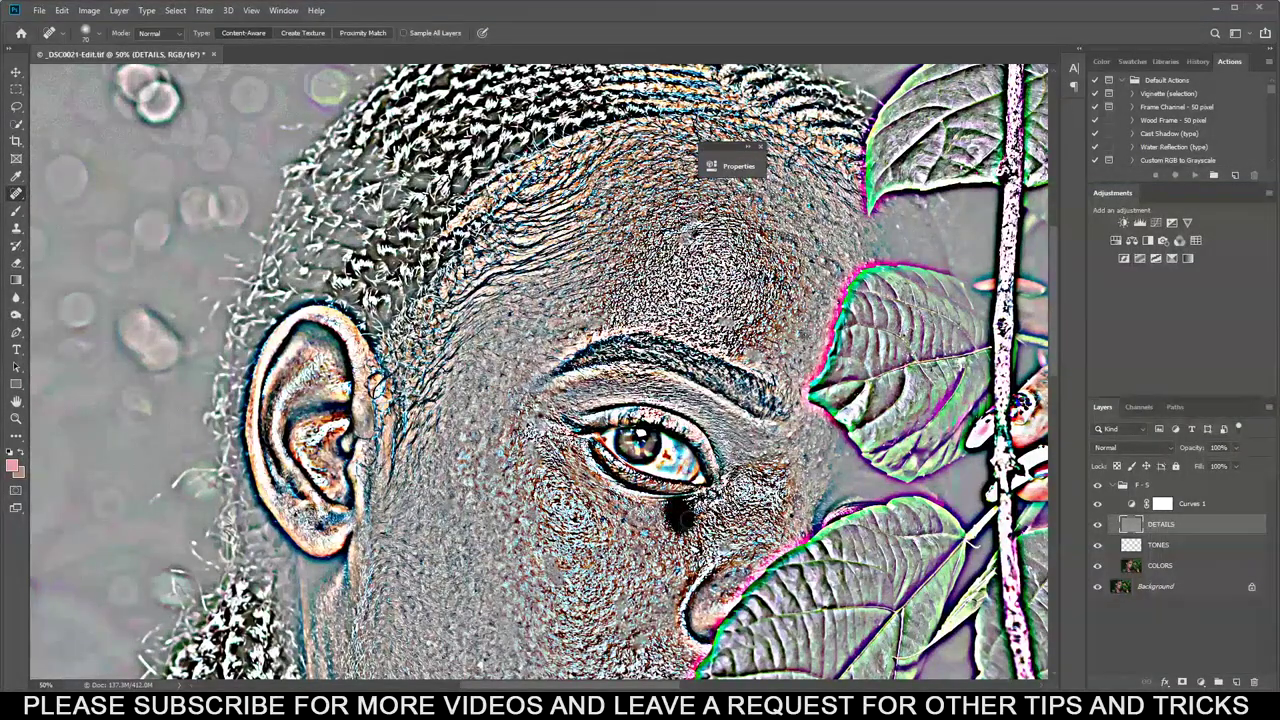
pyautogui.click(746, 484)
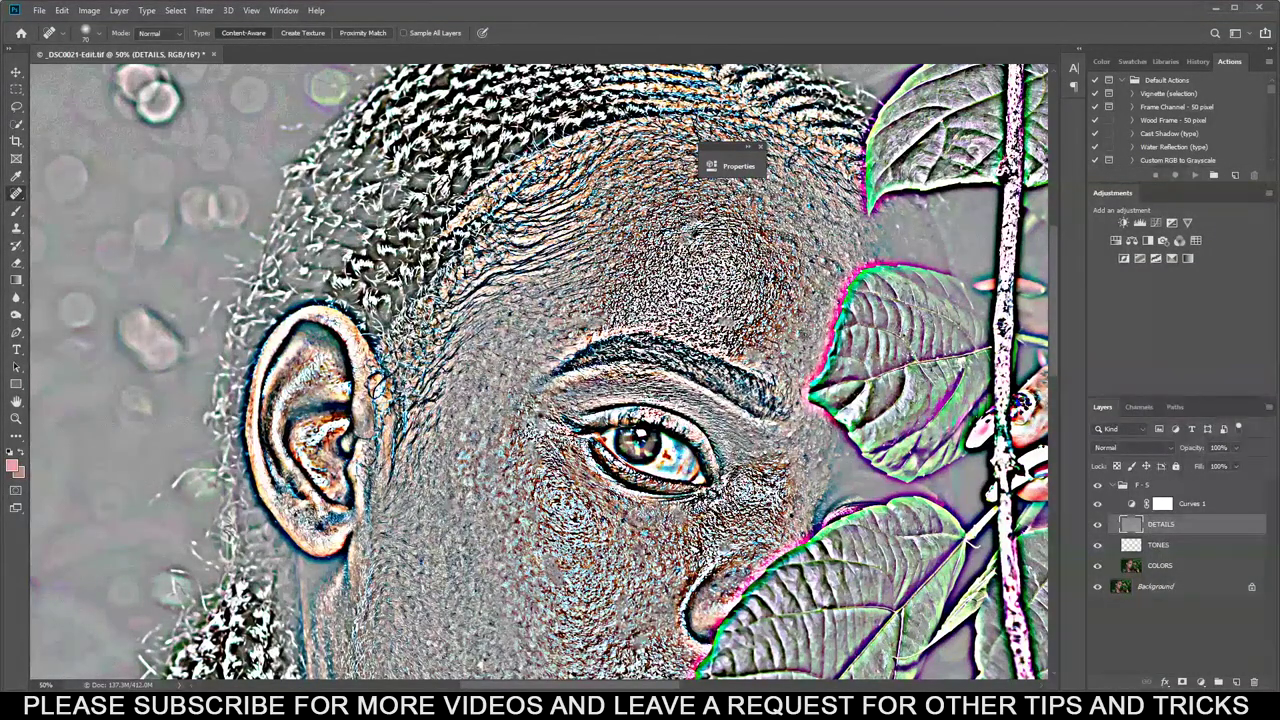
pyautogui.click(702, 229)
# Activate the Clone Stamp and clone even texture over rough skin beside the nose bridge and on the cheek.
pyautogui.click(16, 228)
pyautogui.keyDown('alt'); pyautogui.click(199, 198); pyautogui.keyUp('alt')
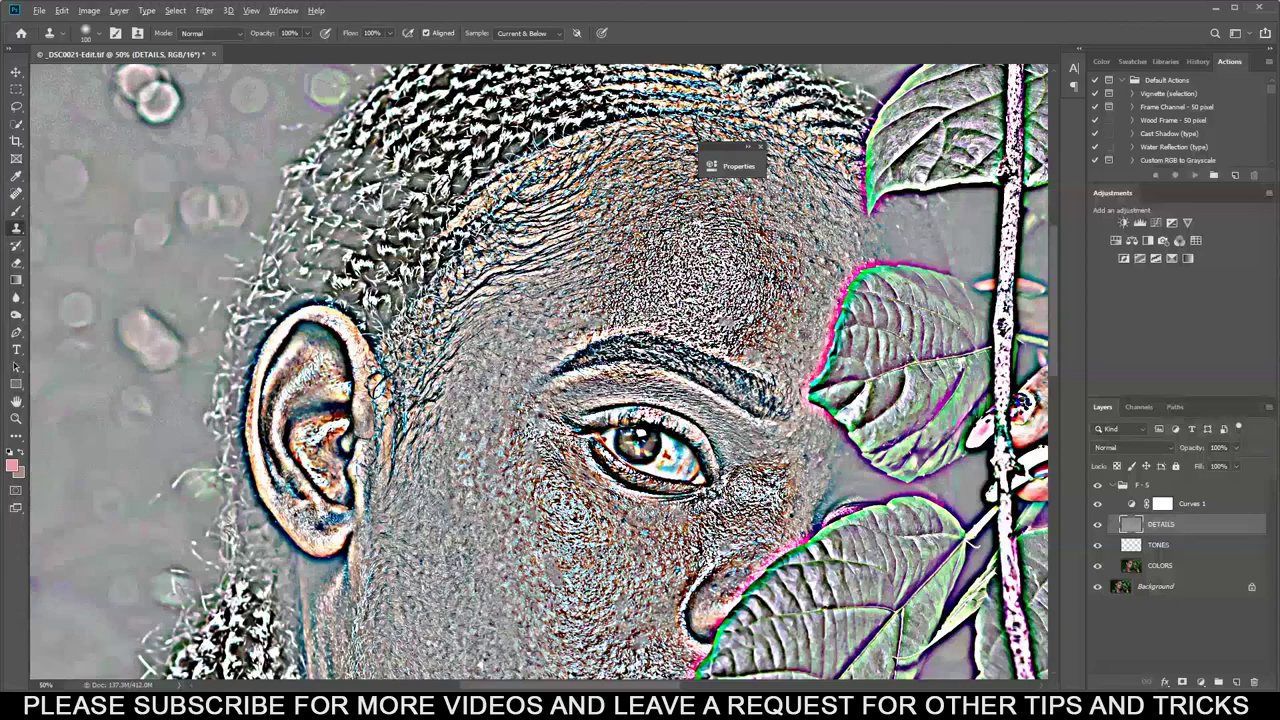
pyautogui.moveTo(1057, 324); pyautogui.dragTo(1057, 368)
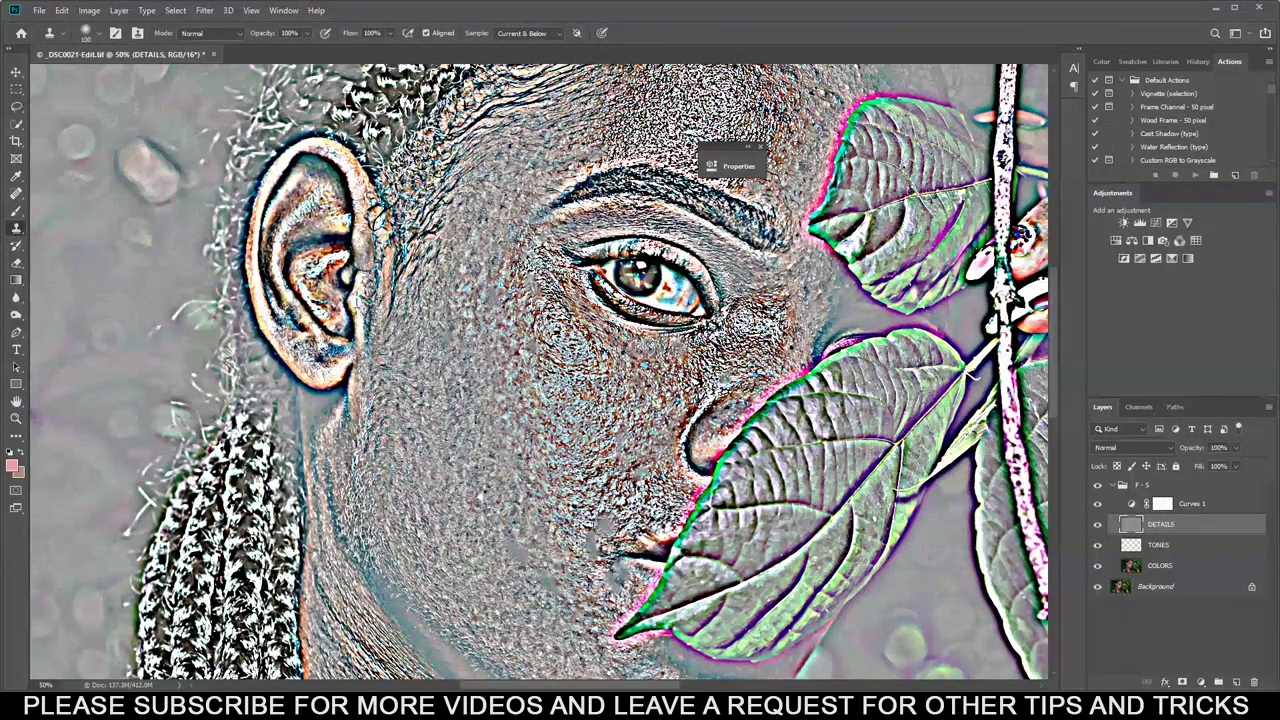
pyautogui.scroll(-1, 600, 535)
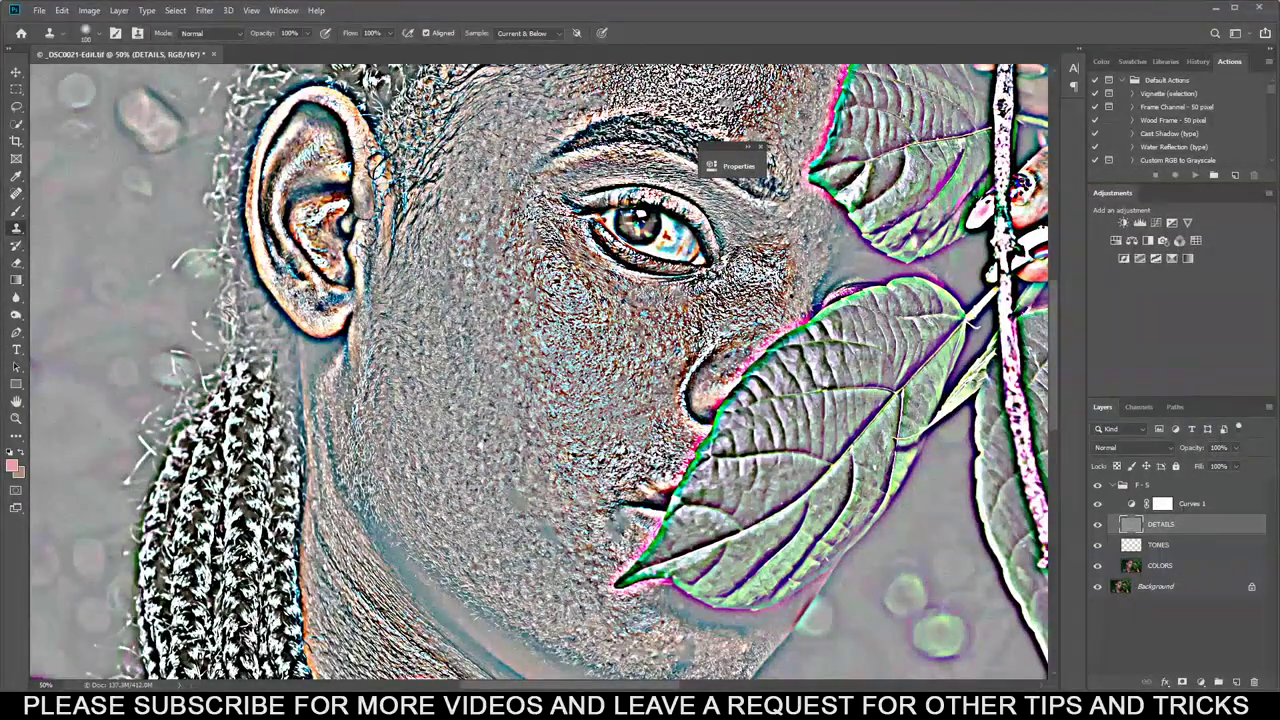
pyautogui.moveTo(738, 236); pyautogui.dragTo(817, 222)
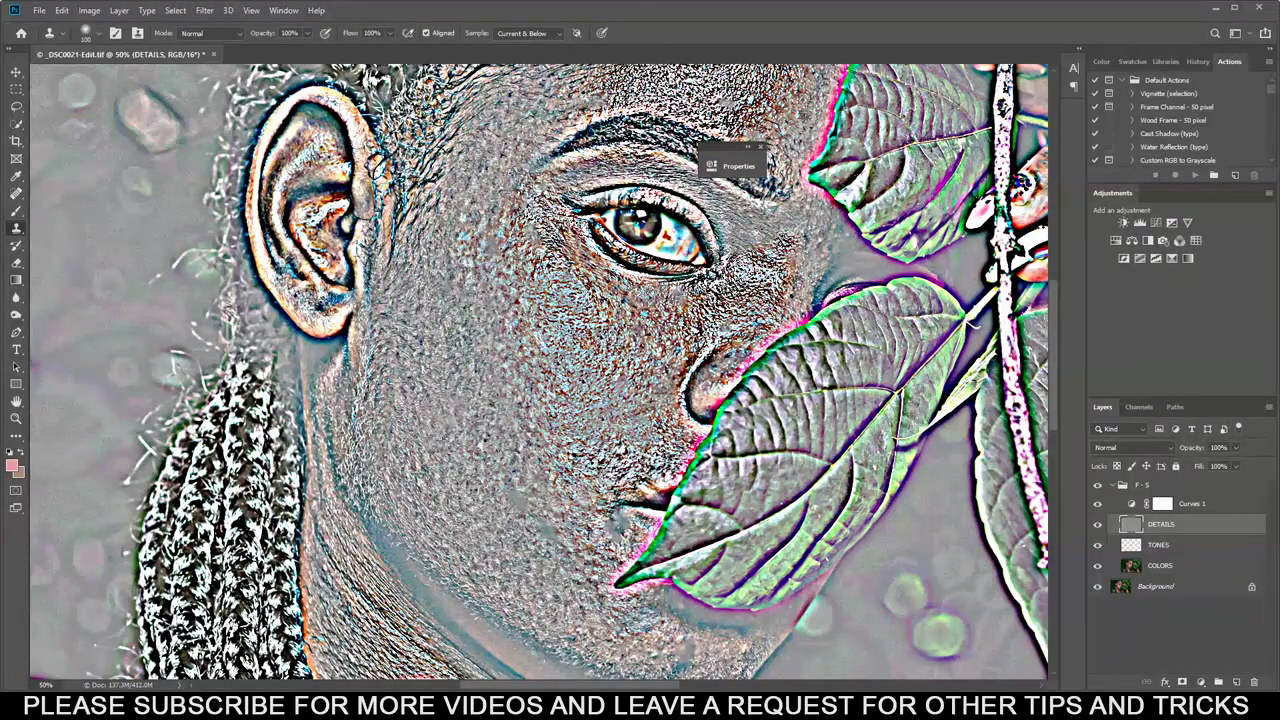
pyautogui.scroll(-2, 540, 370)
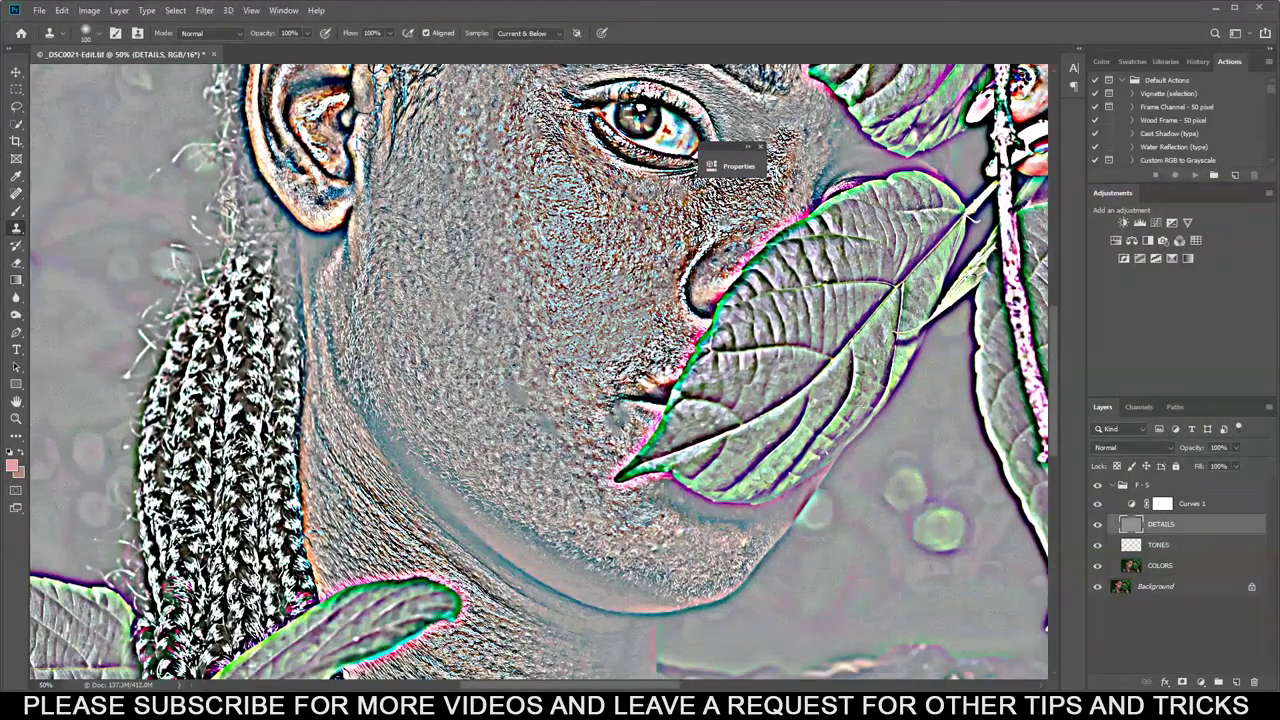
pyautogui.click(542, 345)
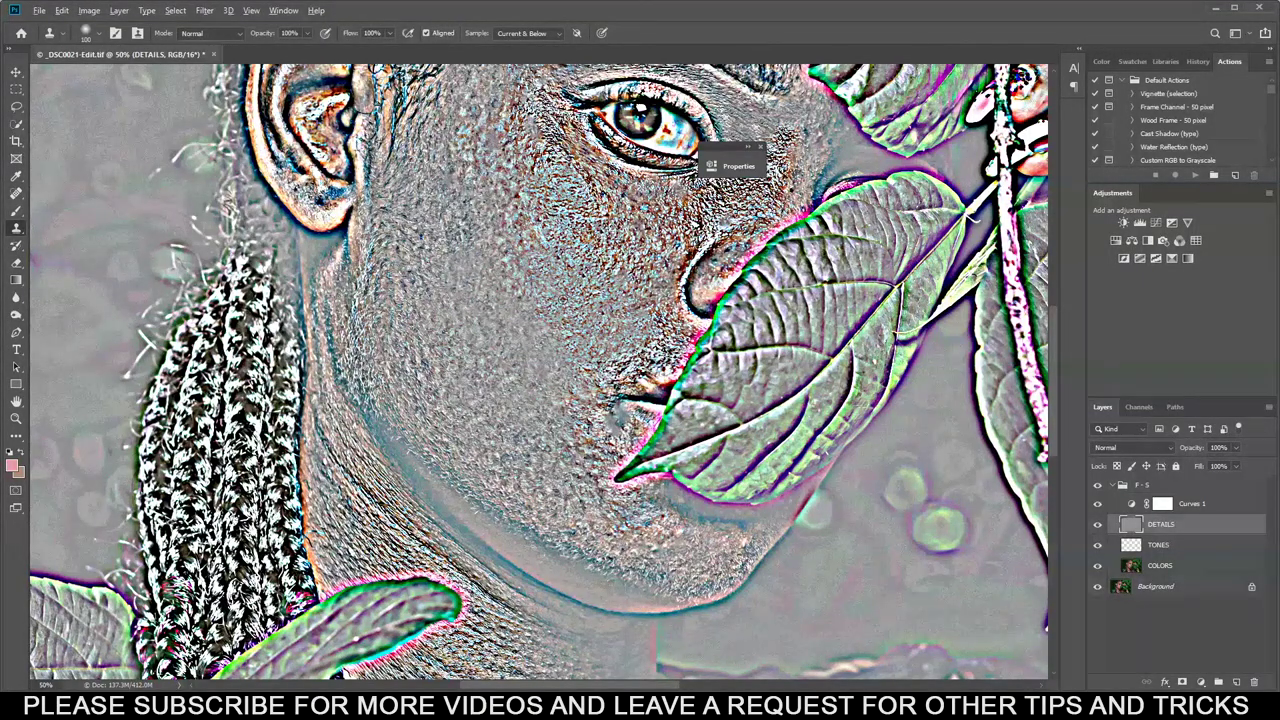
# Clone even texture over the remaining rough patches on the temple, lower cheek and neck.
pyautogui.scroll(3, 540, 370)
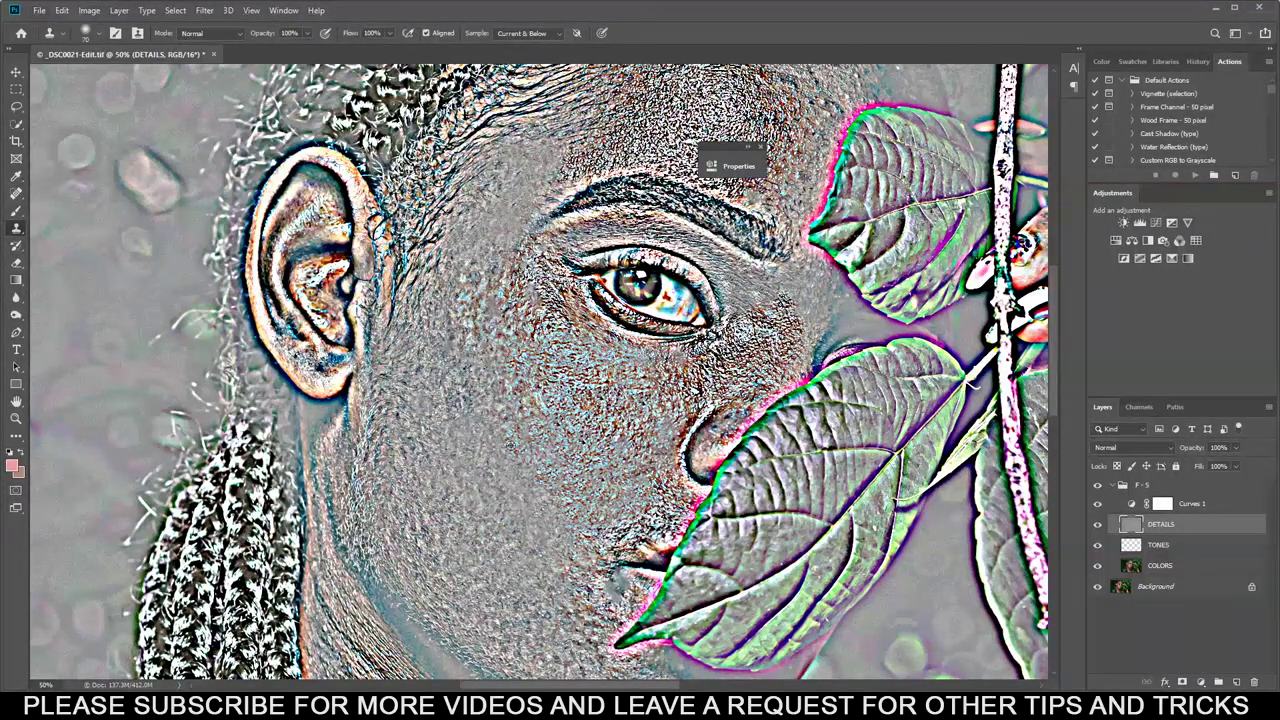
pyautogui.scroll(-3, 519, 466)
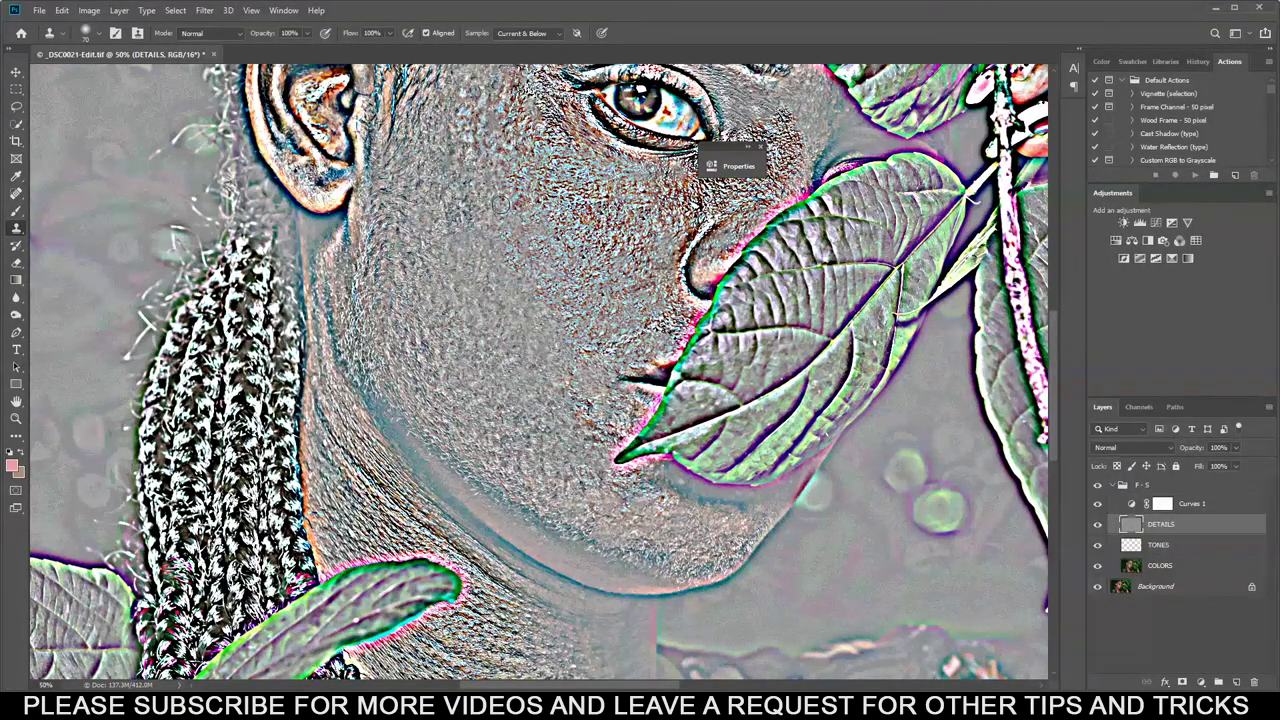
pyautogui.scroll(6, 538, 372)
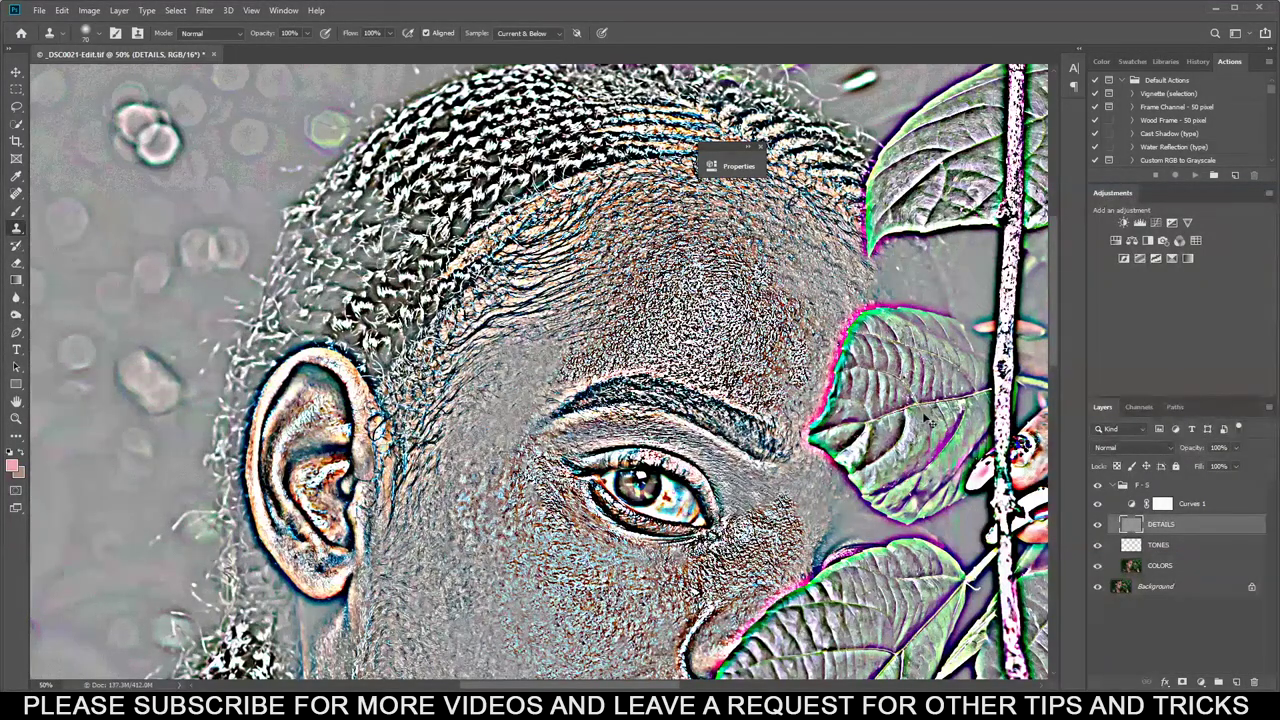
pyautogui.hotkey('ctrl', '-')
pyautogui.hotkey('ctrl', '-')
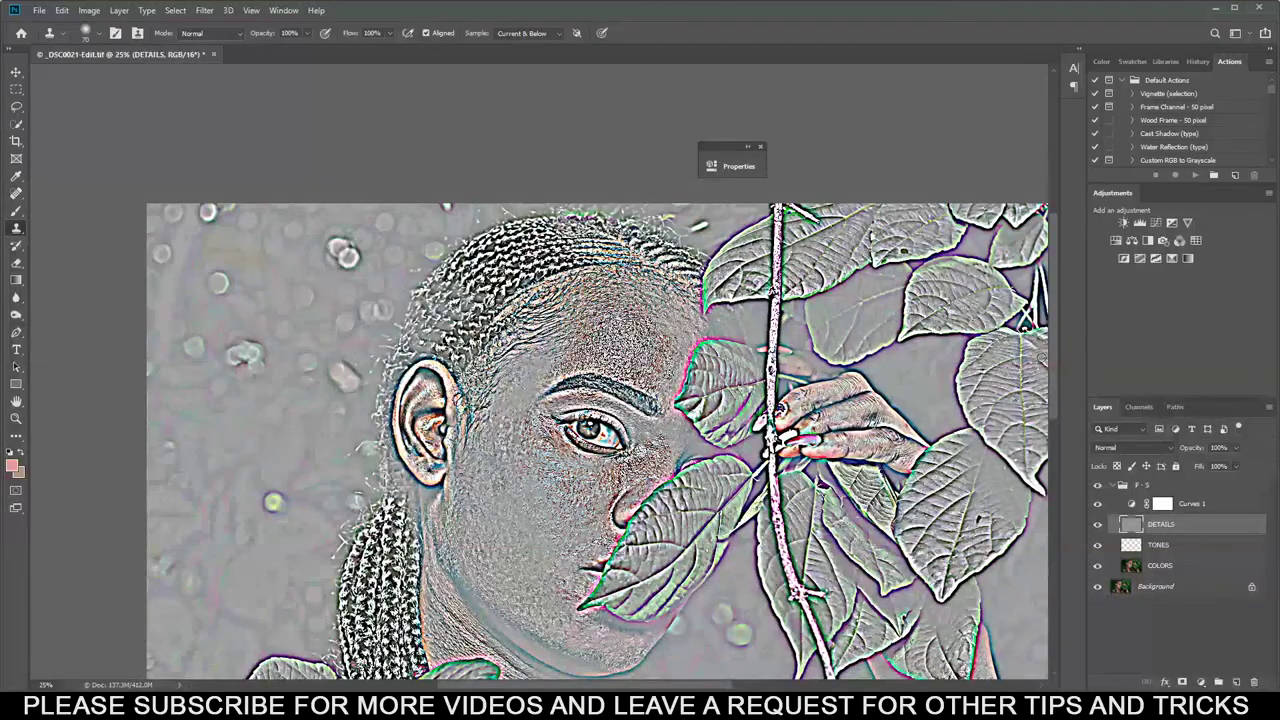
pyautogui.moveTo(1054, 355); pyautogui.dragTo(1058, 449)
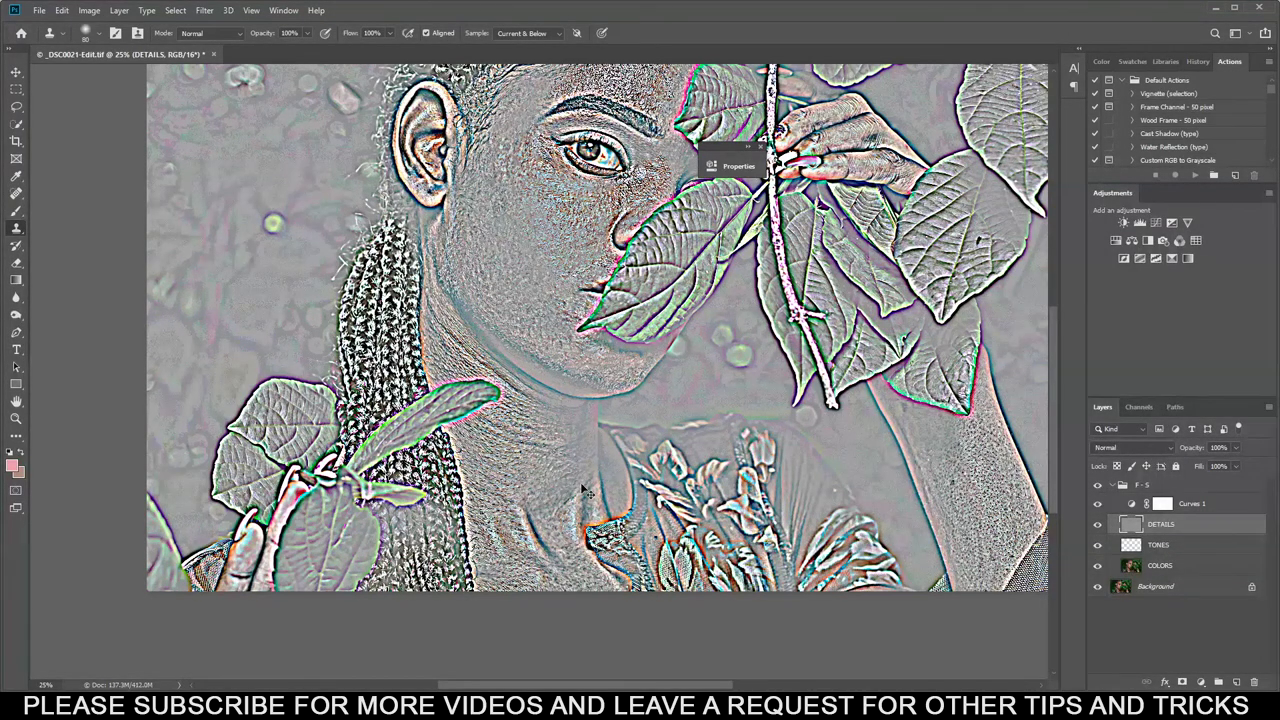
pyautogui.hotkey('ctrl', '+')
pyautogui.hotkey('ctrl', '-')
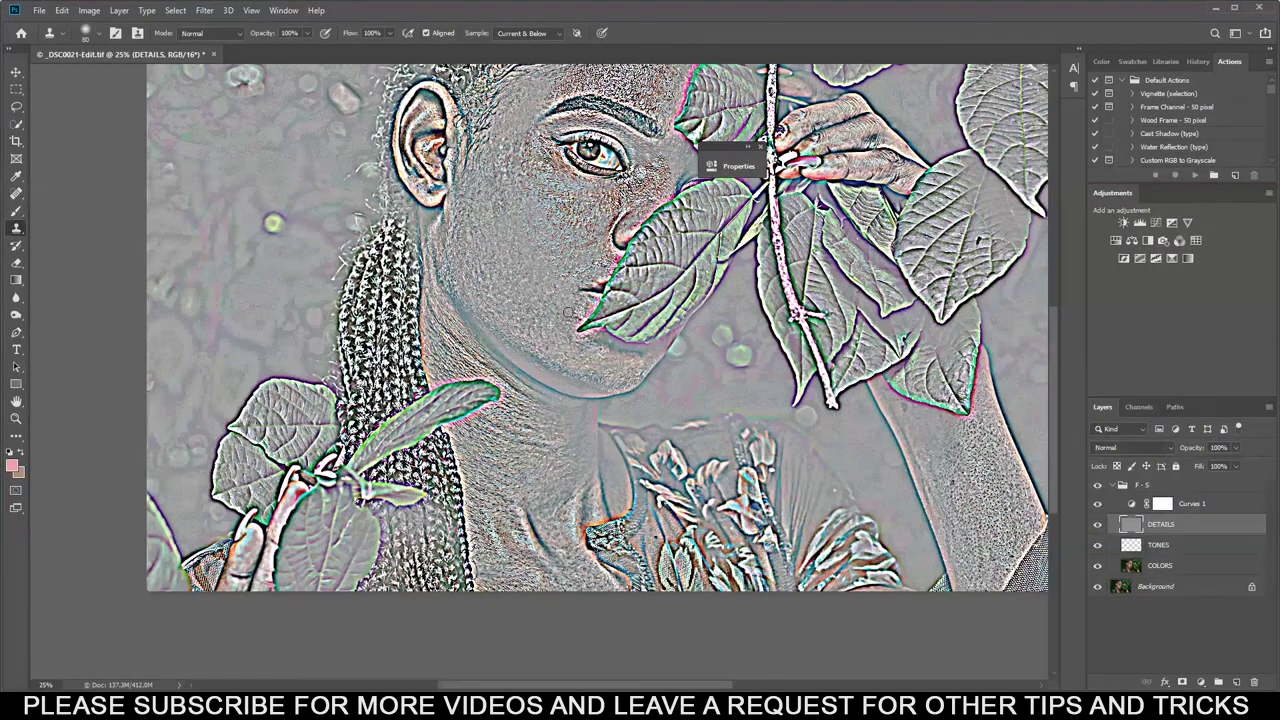
# Hide the Curves 1 adjustment and set the DETAILS layer's blend mode to Linear Light.
pyautogui.scroll(5, 562, 318)
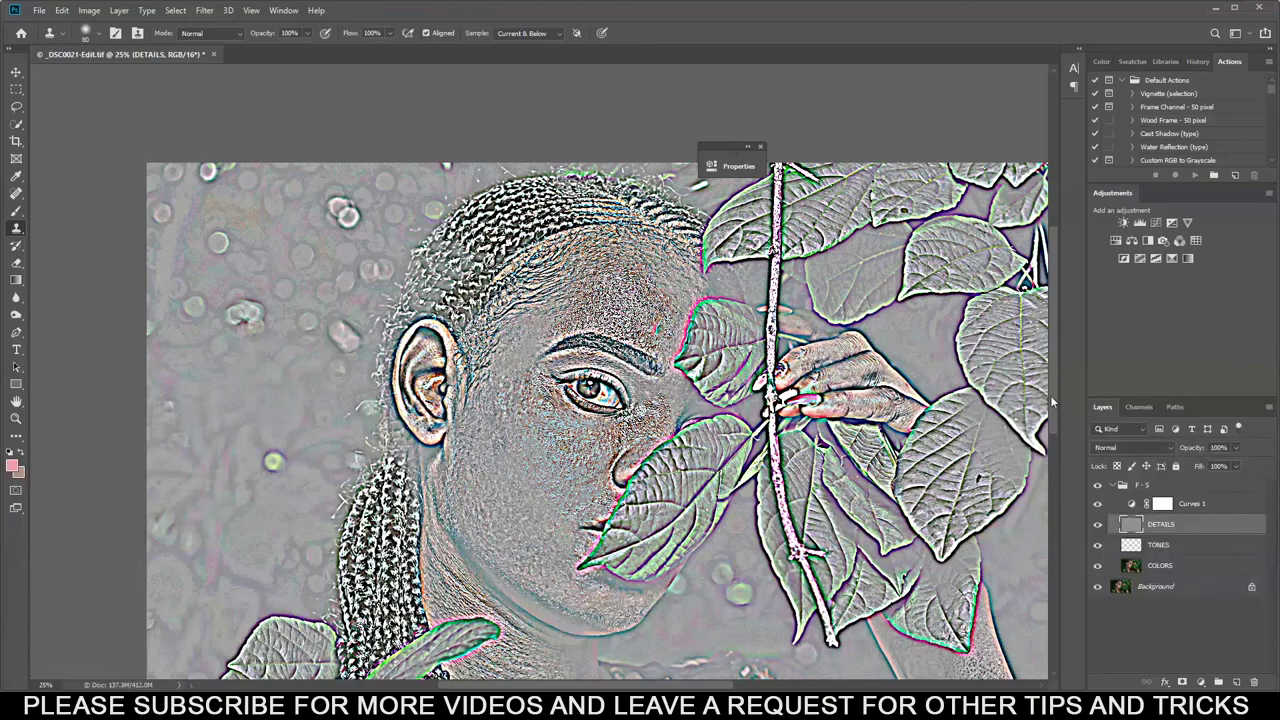
pyautogui.scroll(-1, 1052, 410)
pyautogui.scroll(-1, 1053, 415)
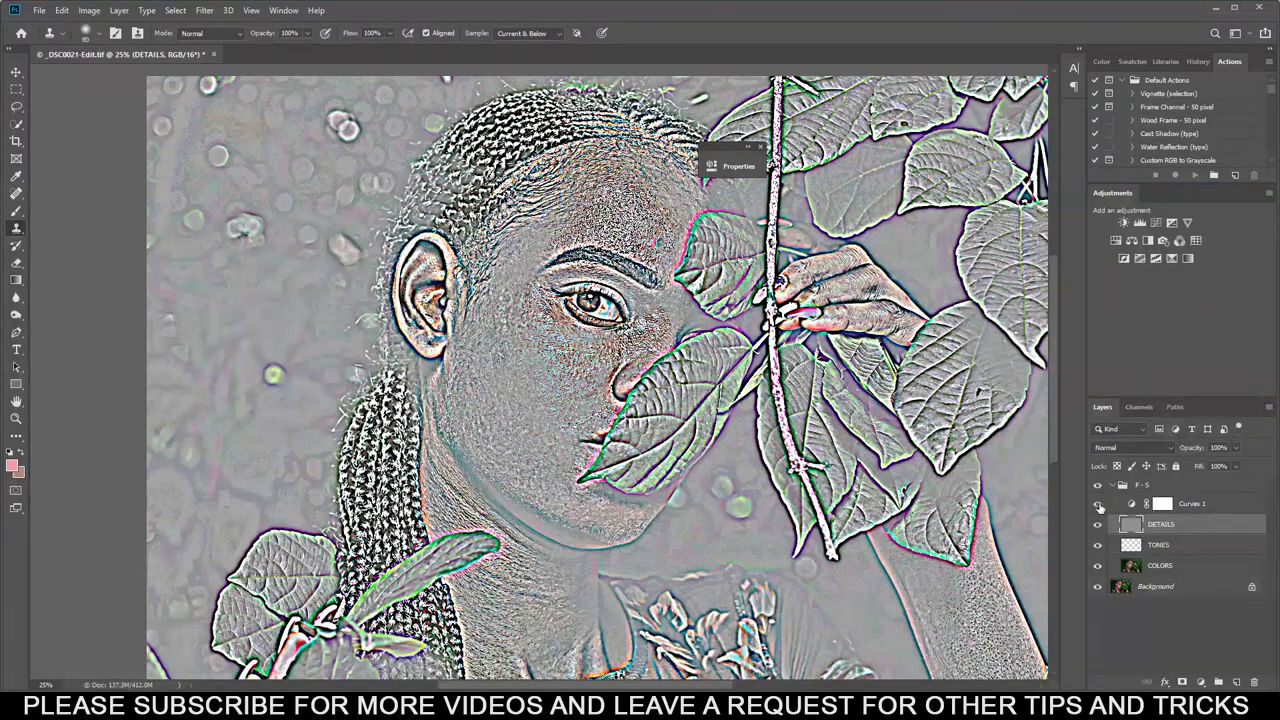
pyautogui.click(1098, 504)
pyautogui.click(1098, 505)
pyautogui.click(1243, 504)
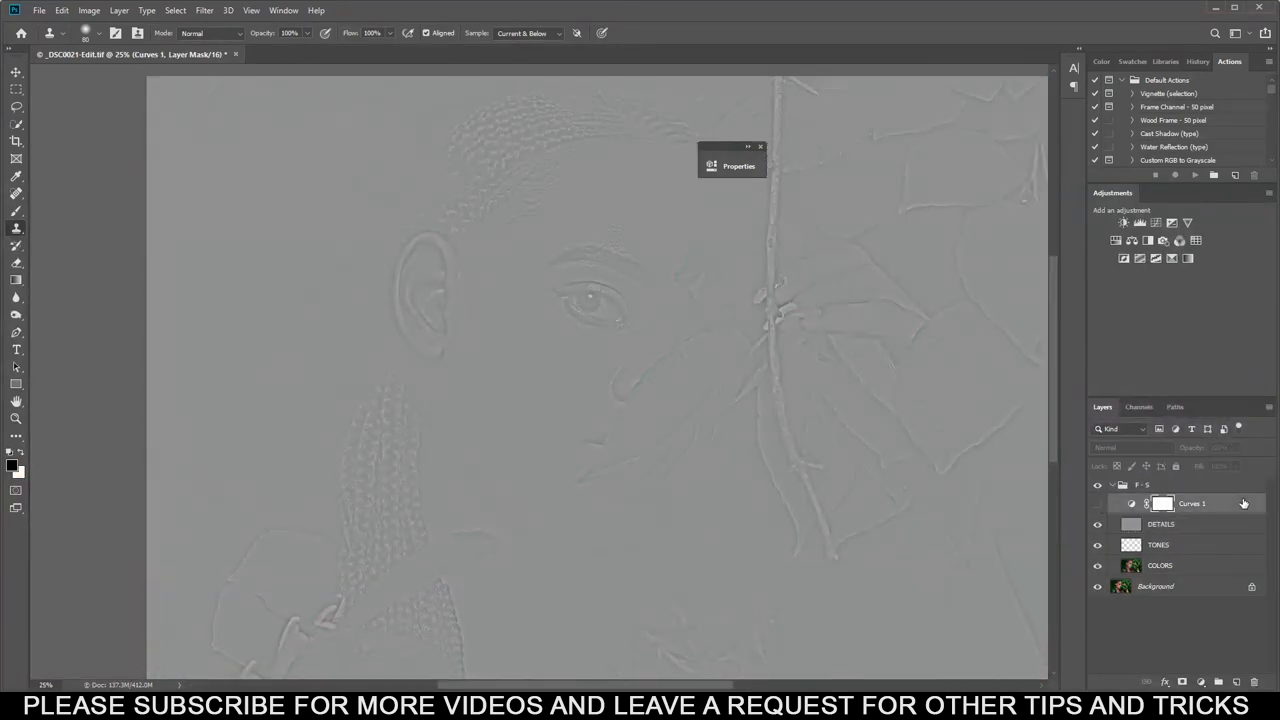
pyautogui.click(1208, 525)
pyautogui.click(1137, 448)
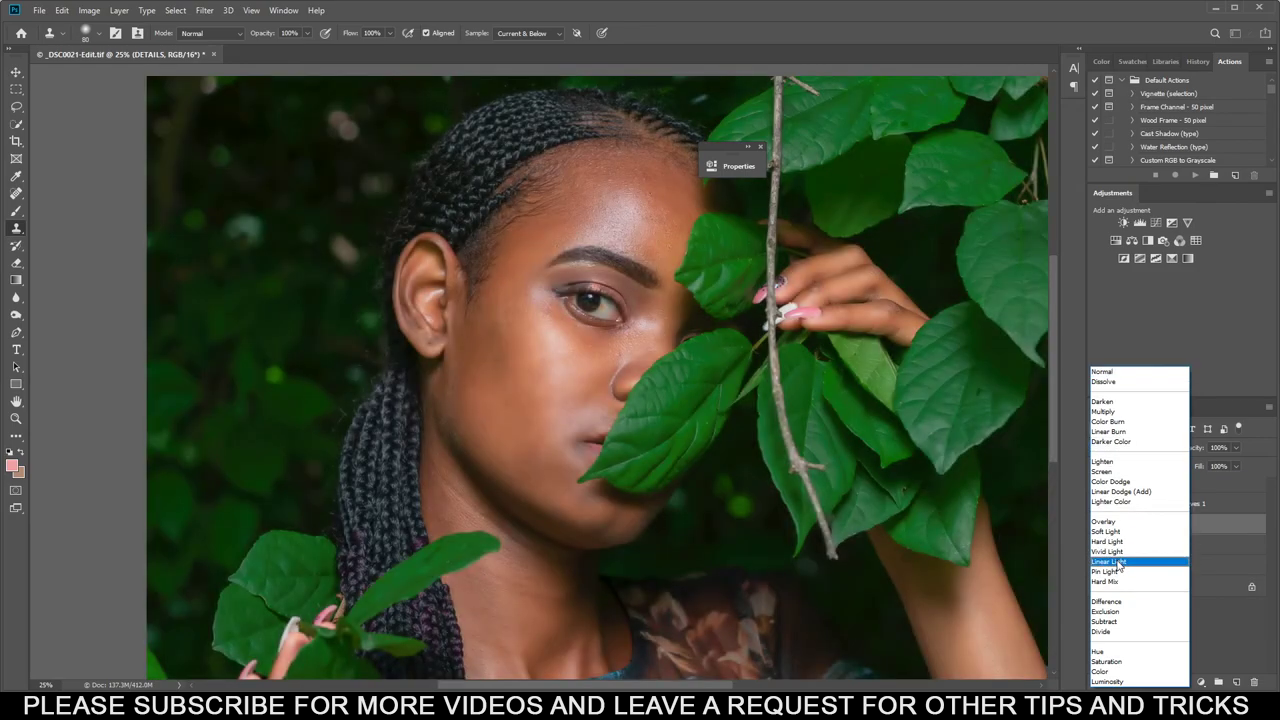
pyautogui.click(1119, 562)
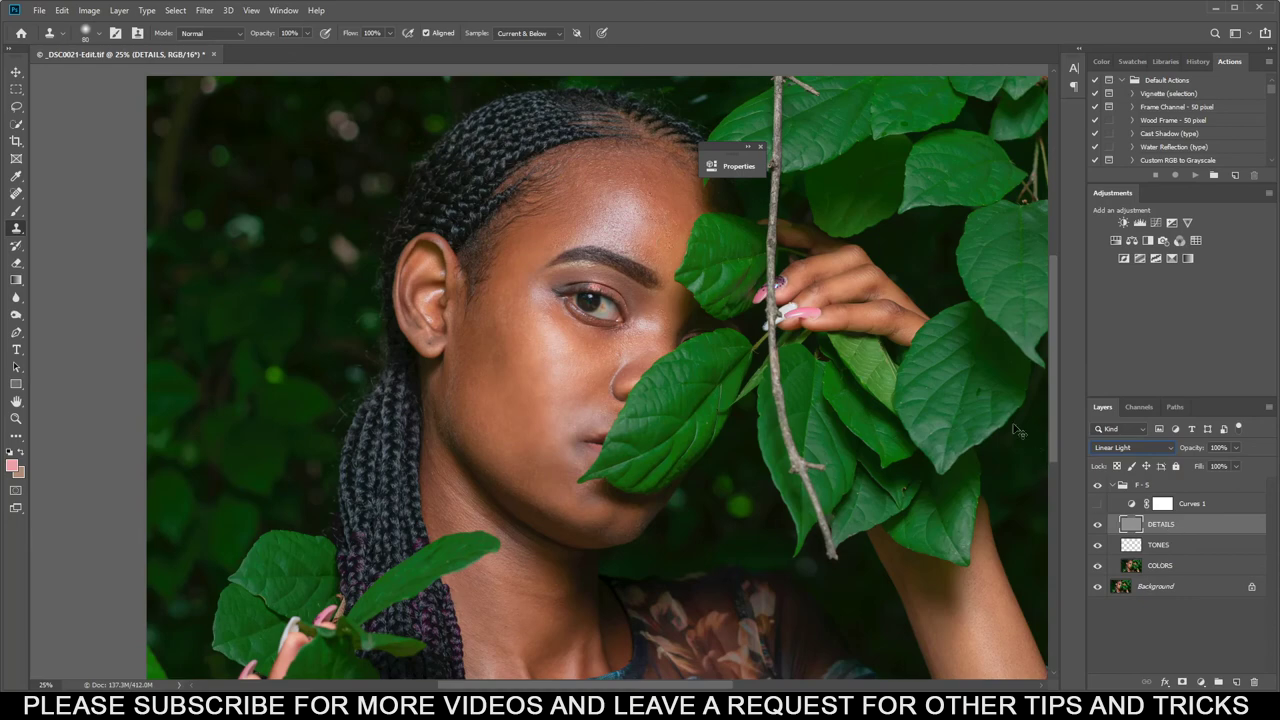
# Try to clone clean skin texture onto the side of the nose with sampling set to Current & Below.
pyautogui.hotkey('ctrl', '+')
pyautogui.hotkey('ctrl', '+')
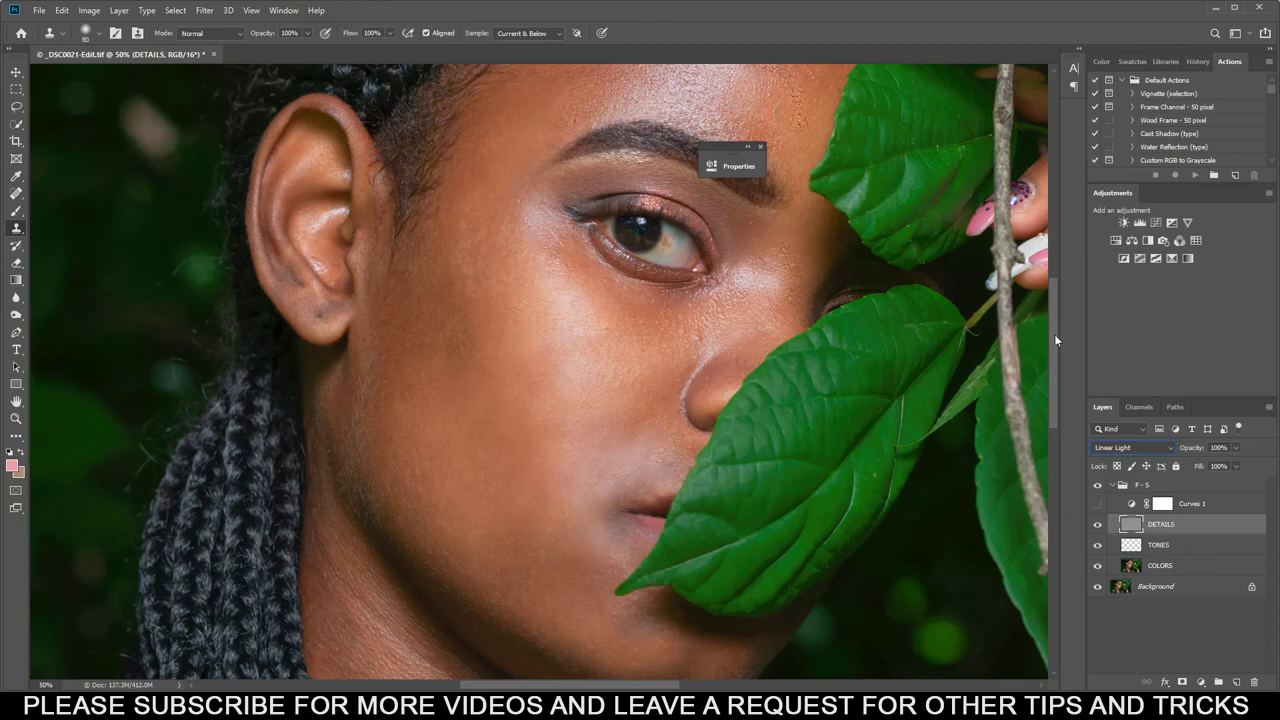
pyautogui.moveTo(1056, 332); pyautogui.dragTo(1058, 328)
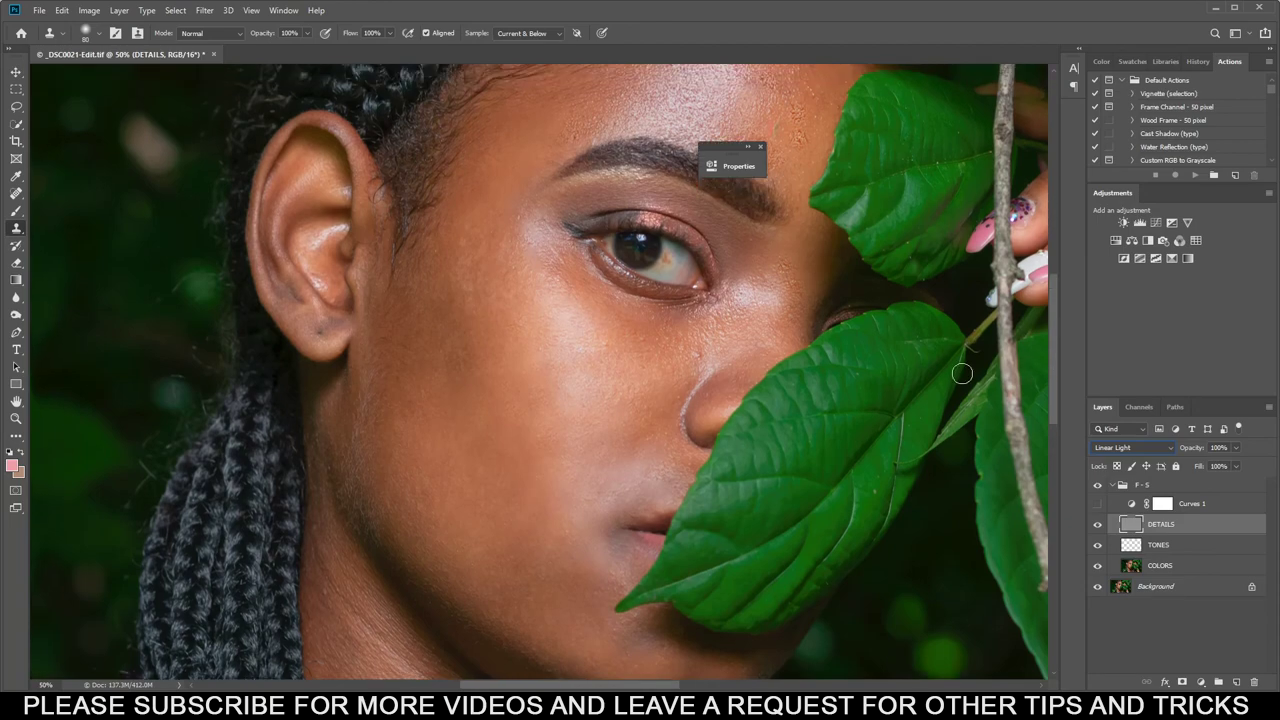
pyautogui.keyDown('alt'); pyautogui.click(674, 361); pyautogui.keyUp('alt')
pyautogui.click(696, 355)
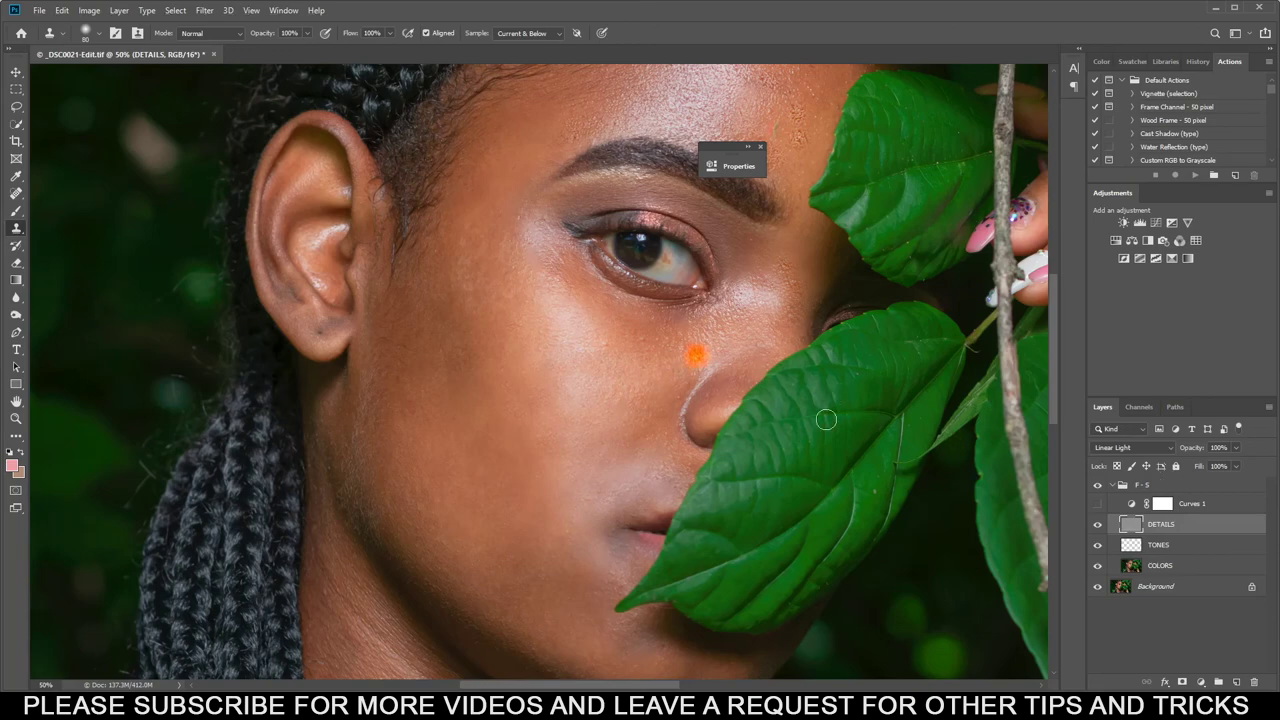
# Set the Clone Stamp to sample the Current Layer only and sample clean skin texture on the cheek beside the nose.
pyautogui.click(513, 32)
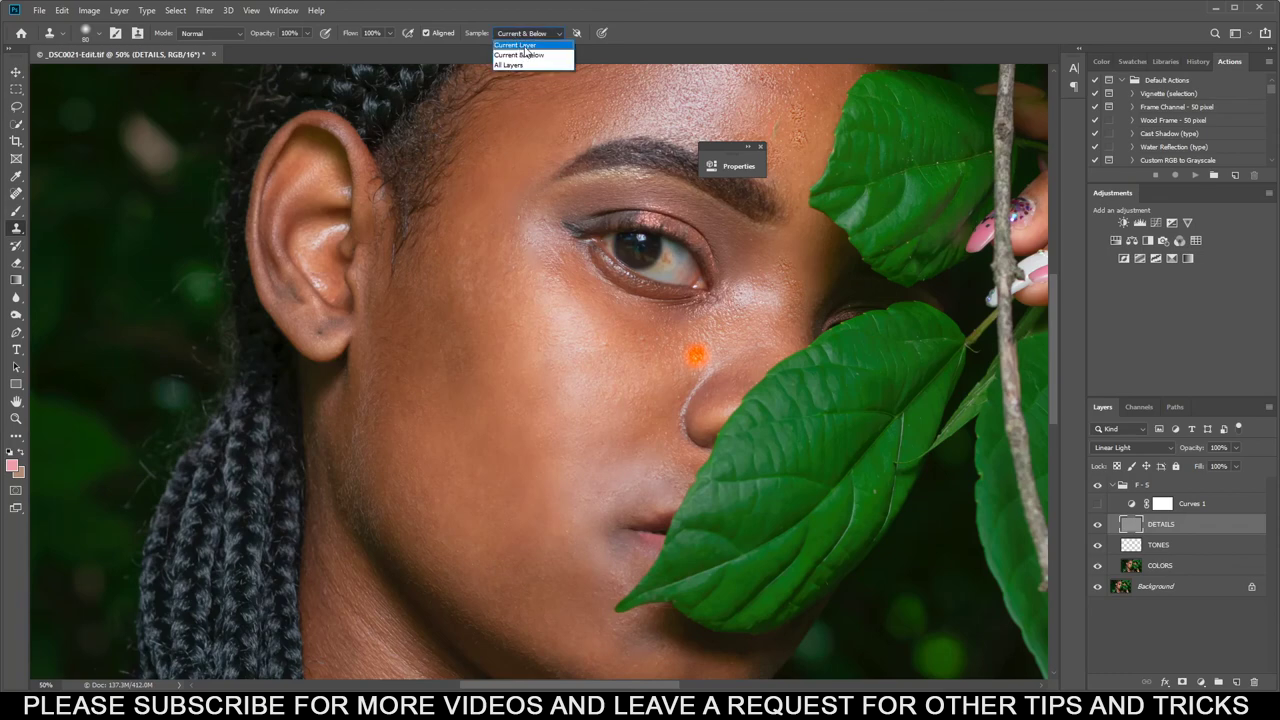
pyautogui.click(525, 45)
pyautogui.click(535, 35)
pyautogui.click(536, 55)
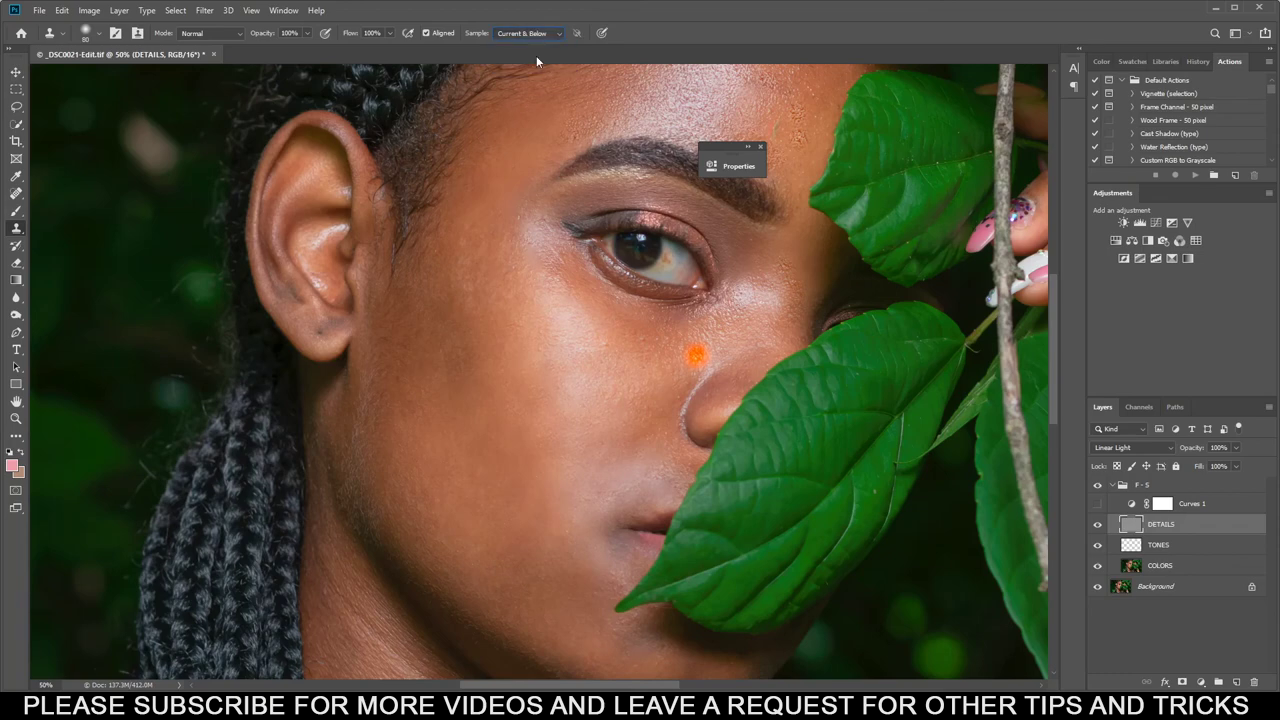
pyautogui.click(536, 35)
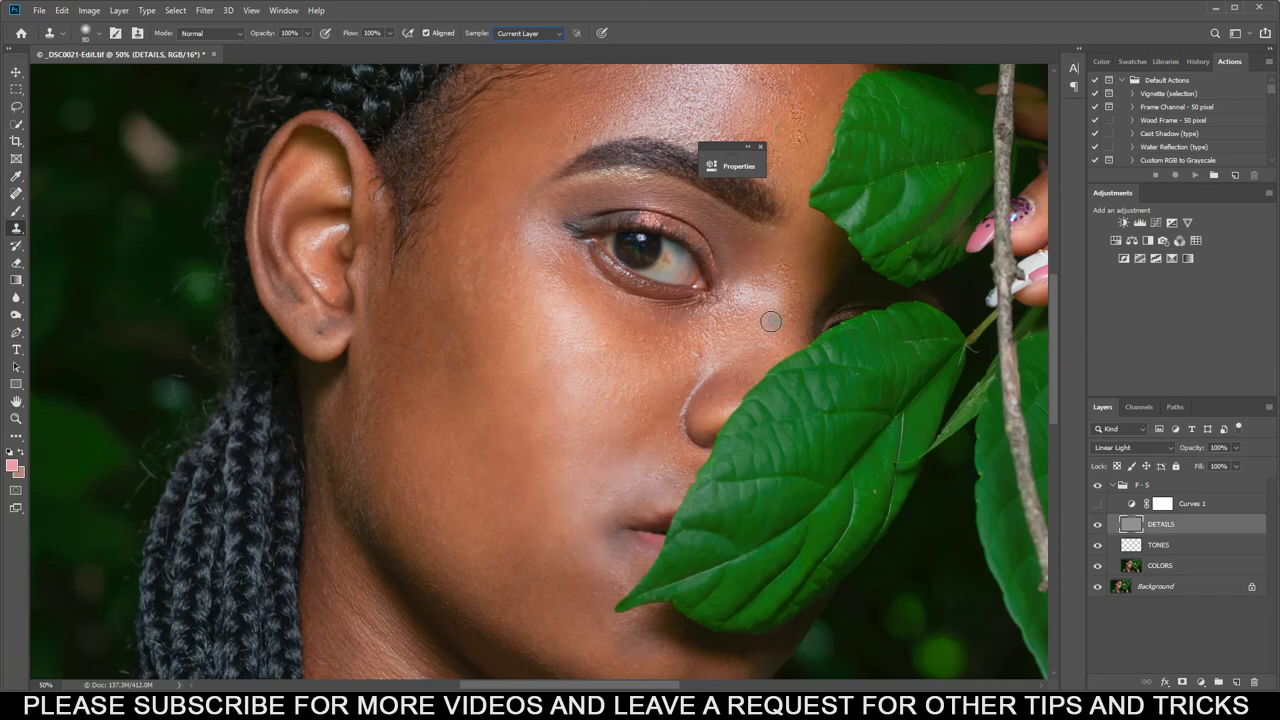
pyautogui.keyDown('alt'); pyautogui.click(658, 369); pyautogui.keyUp('alt')
# Clone clean texture over the bumps on the forehead between the eyebrow and the upper leaf.
pyautogui.moveTo(1050, 379); pyautogui.dragTo(1055, 328)
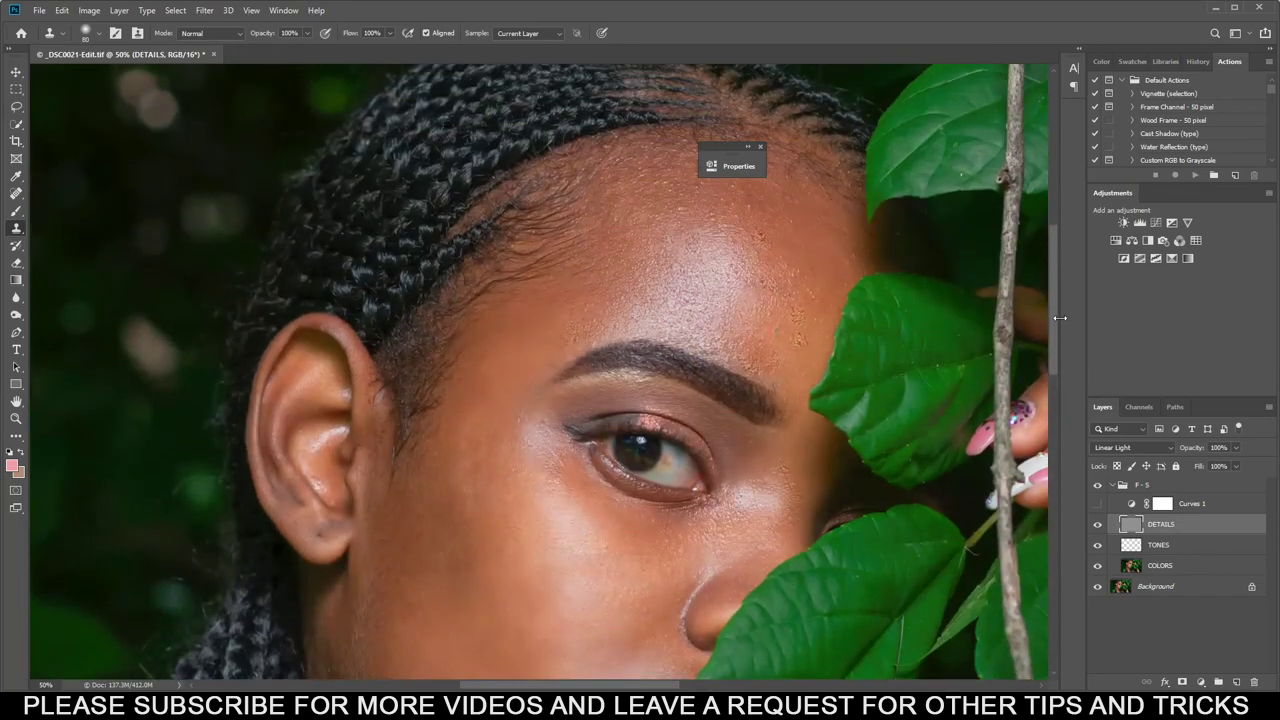
pyautogui.keyDown('alt'); pyautogui.click(791, 375); pyautogui.keyUp('alt')
pyautogui.moveTo(798, 340)
pyautogui.mouseDown()
pyautogui.moveTo(793, 321)
pyautogui.moveTo(772, 368)
pyautogui.moveTo(749, 361)
pyautogui.moveTo(763, 341)
pyautogui.mouseUp()
pyautogui.keyDown('alt'); pyautogui.click(801, 341); pyautogui.keyUp('alt')
pyautogui.keyDown('alt'); pyautogui.click(800, 308); pyautogui.keyUp('alt')
pyautogui.keyDown('alt'); pyautogui.click(804, 349); pyautogui.keyUp('alt')
pyautogui.keyDown('alt'); pyautogui.click(787, 340); pyautogui.keyUp('alt')
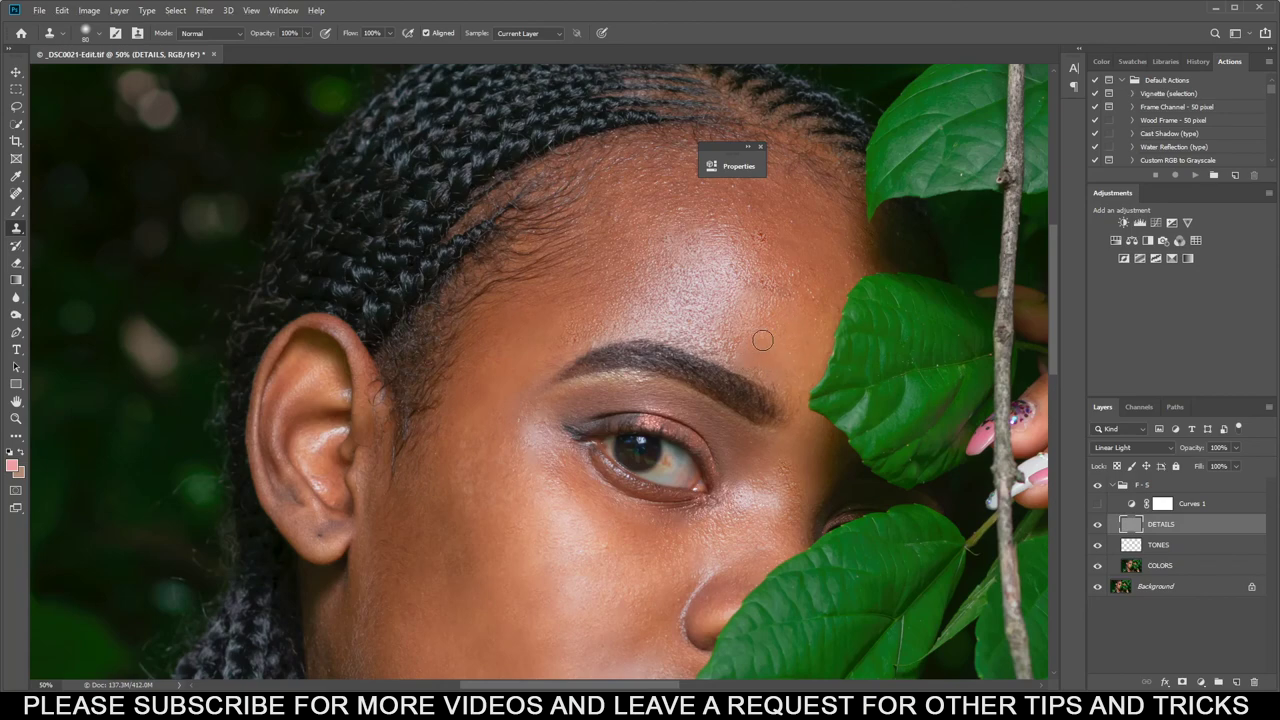
# Clone clean texture over the small spots on the side of the upper forehead nearest the leaves.
pyautogui.keyDown('alt'); pyautogui.click(788, 234); pyautogui.keyUp('alt')
pyautogui.moveTo(767, 236); pyautogui.dragTo(758, 235)
pyautogui.keyDown('alt'); pyautogui.click(804, 241); pyautogui.keyUp('alt')
pyautogui.keyDown('alt'); pyautogui.click(807, 240); pyautogui.keyUp('alt')
pyautogui.moveTo(798, 267)
pyautogui.mouseDown()
pyautogui.moveTo(837, 295)
pyautogui.moveTo(814, 292)
pyautogui.moveTo(814, 250)
pyautogui.mouseUp()
# Close the floating Properties panel and clone clean texture over the upper forehead below the hairline.
pyautogui.moveTo(1054, 262); pyautogui.dragTo(1055, 243)
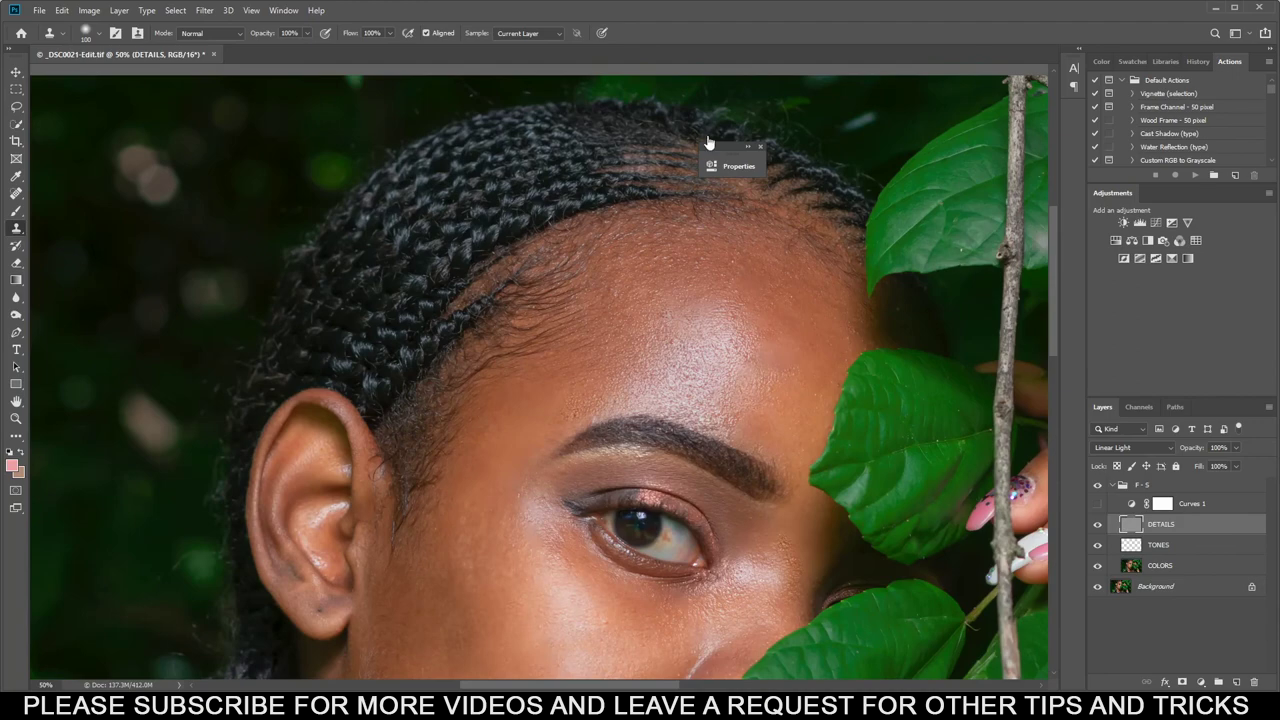
pyautogui.click(761, 147)
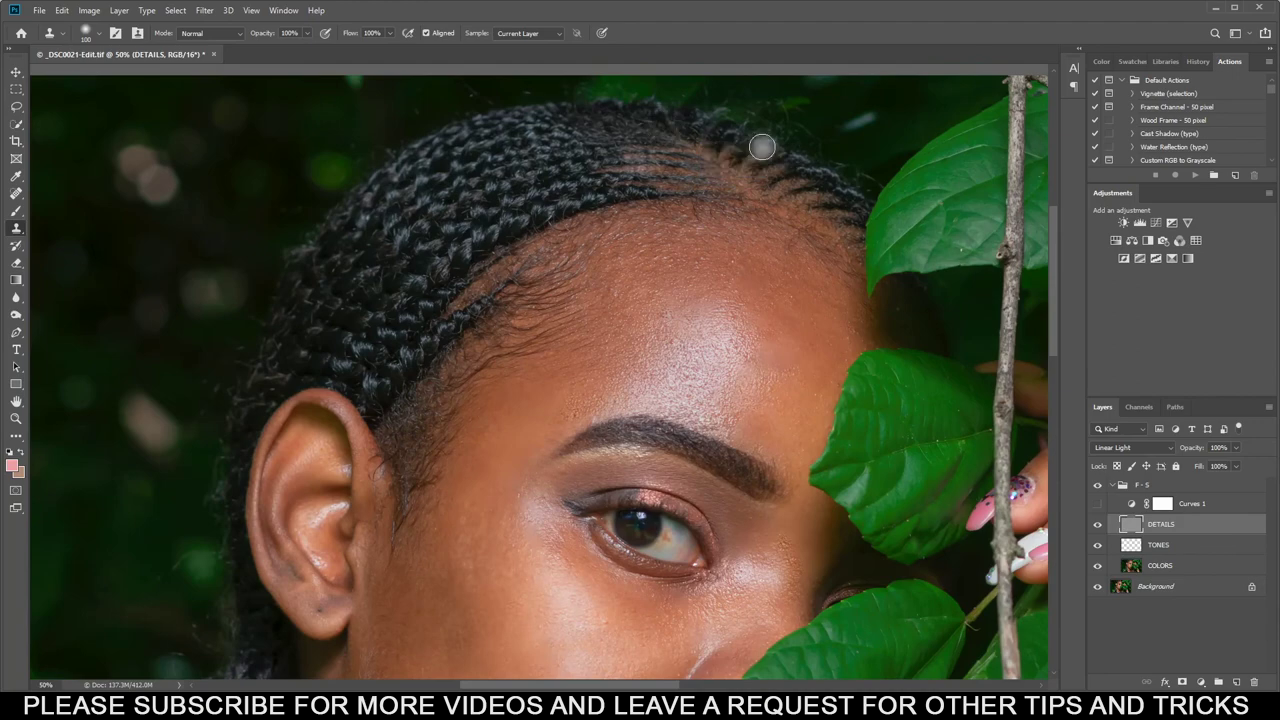
pyautogui.keyDown('alt'); pyautogui.click(673, 287); pyautogui.keyUp('alt')
pyautogui.click(696, 259)
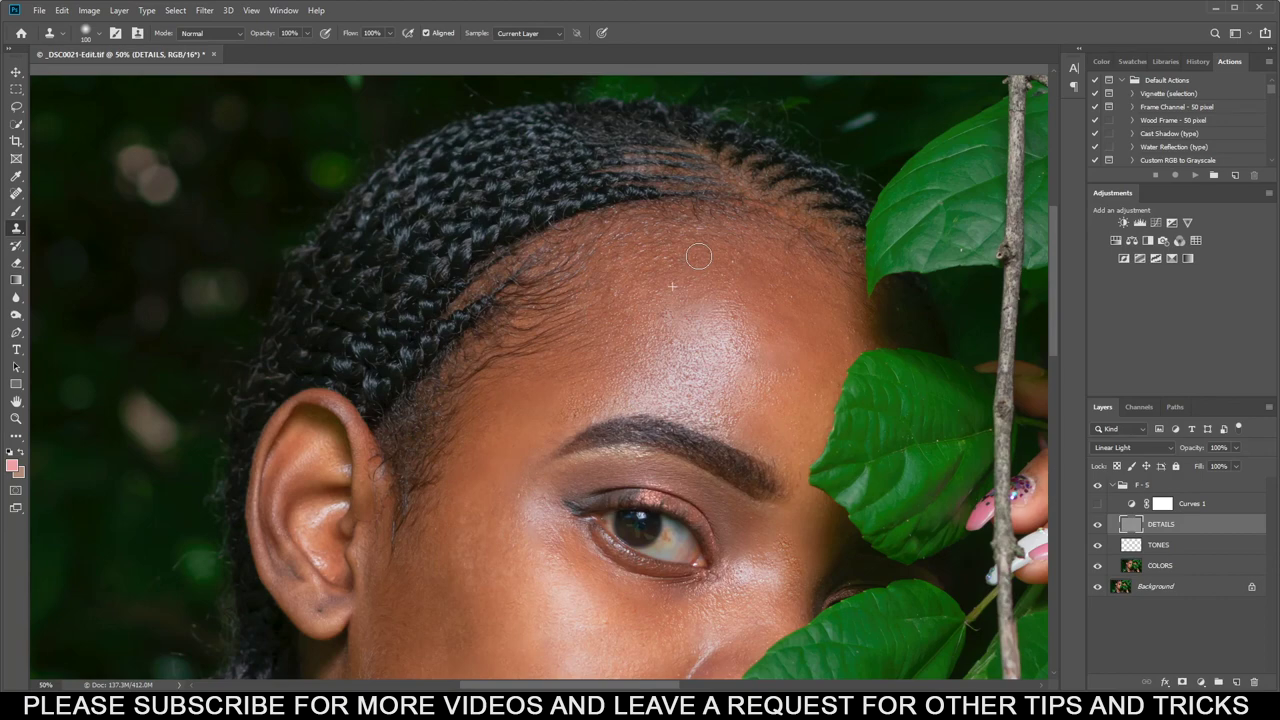
# Clone clean texture over the remaining flaws on the upper forehead and beside the outer end of the eyebrow.
pyautogui.keyDown('alt'); pyautogui.click(760, 288); pyautogui.keyUp('alt')
pyautogui.click(731, 263)
pyautogui.keyDown('alt'); pyautogui.click(527, 418); pyautogui.keyUp('alt')
pyautogui.click(565, 421)
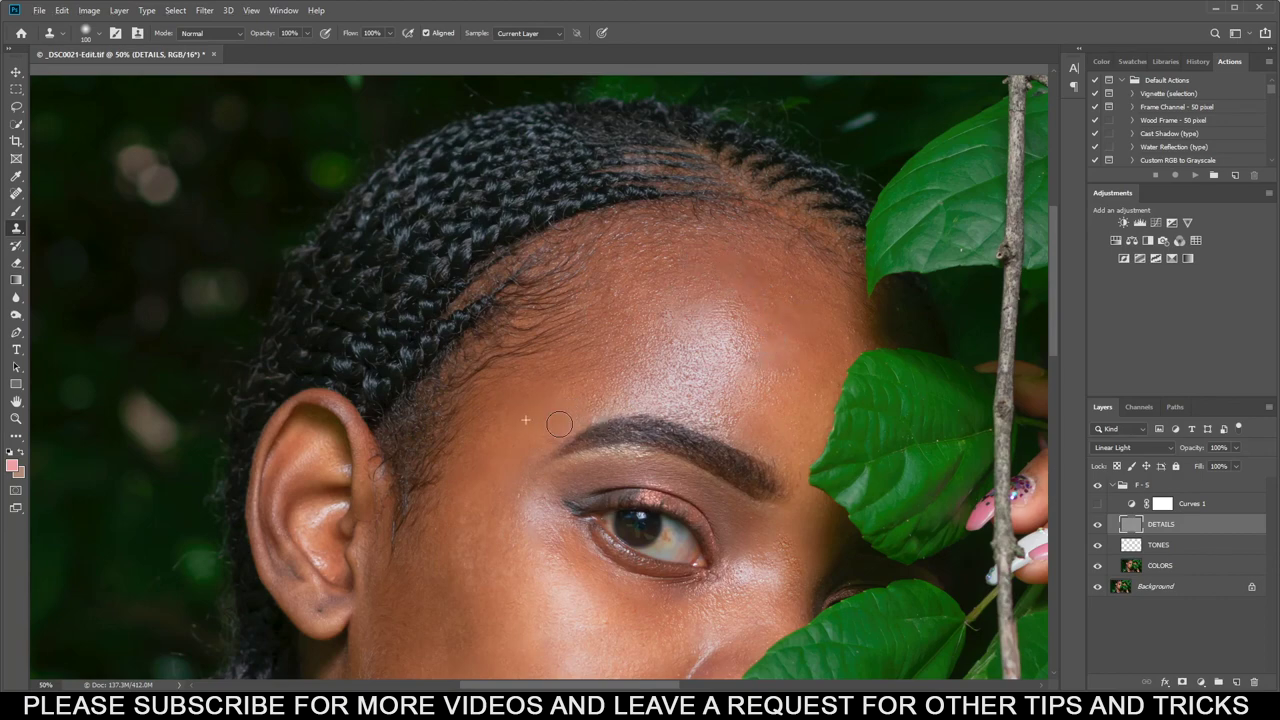
# Try to clone clean texture over the temple beside the eye and the skin below the inner eye corner.
pyautogui.keyDown('alt'); pyautogui.click(508, 461); pyautogui.keyUp('alt')
pyautogui.click(528, 481)
pyautogui.hotkey('ctrl', 'z')
pyautogui.click(777, 568)
pyautogui.hotkey('ctrl', 'z')
# Clone clean under-eye texture over the skin below the outer eye corner and on the upper cheek.
pyautogui.scroll(-1, 1052, 324)
pyautogui.scroll(-10, 1052, 324)
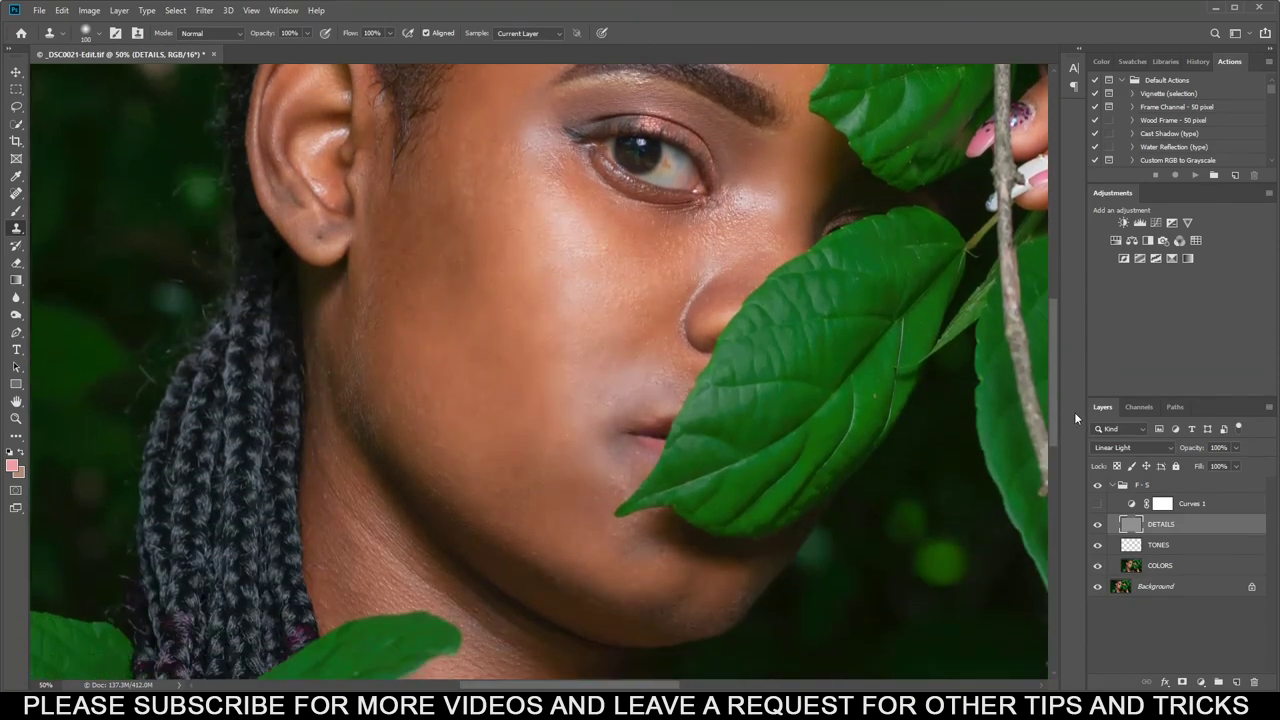
pyautogui.scroll(4, 1068, 379)
pyautogui.scroll(2, 1067, 370)
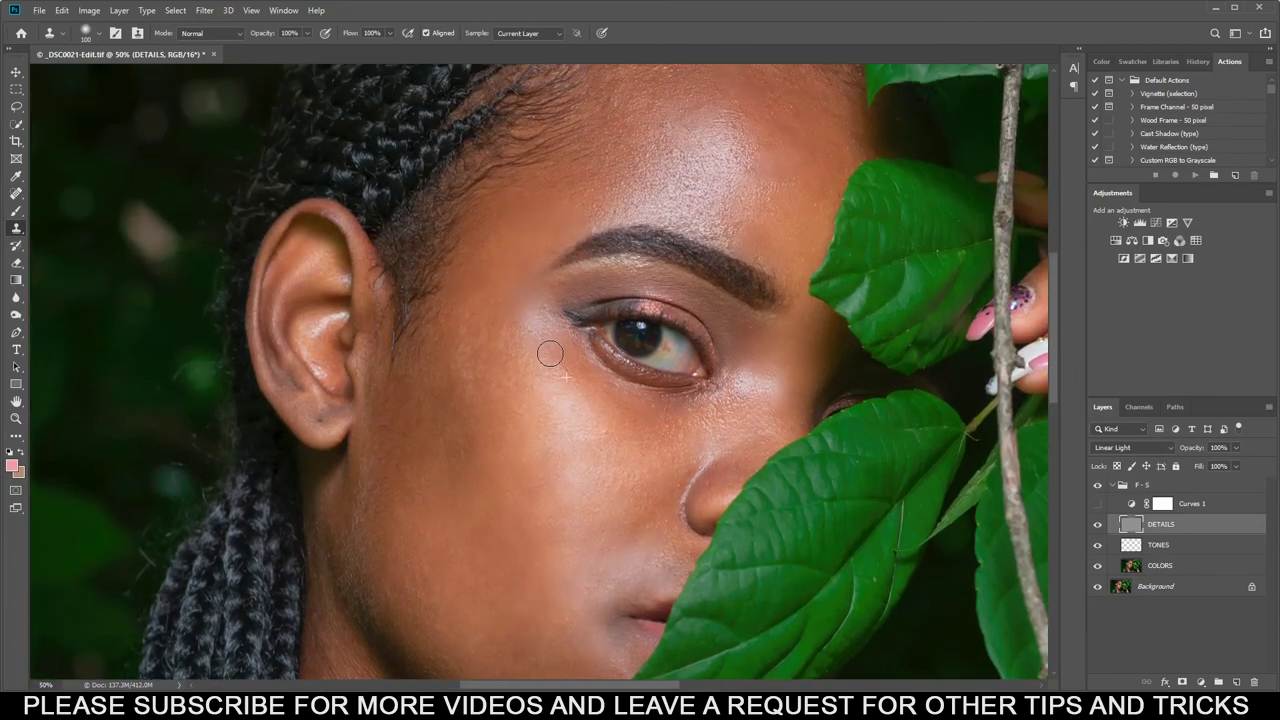
pyautogui.keyDown('alt'); pyautogui.click(589, 385); pyautogui.keyUp('alt')
pyautogui.moveTo(558, 362); pyautogui.dragTo(566, 370)
pyautogui.click(603, 444)
# Make the COLORS layer in the F - S group the active layer.
pyautogui.moveTo(1052, 262); pyautogui.dragTo(1100, 325)
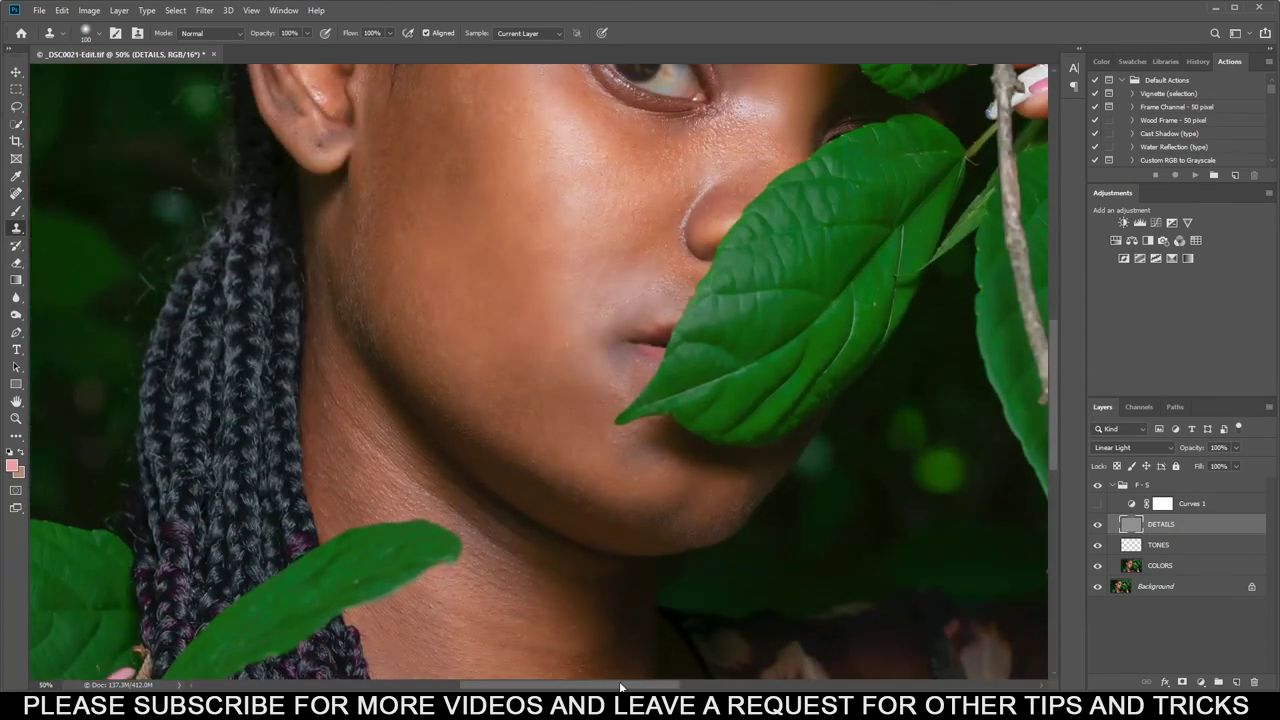
pyautogui.moveTo(620, 687); pyautogui.dragTo(772, 664)
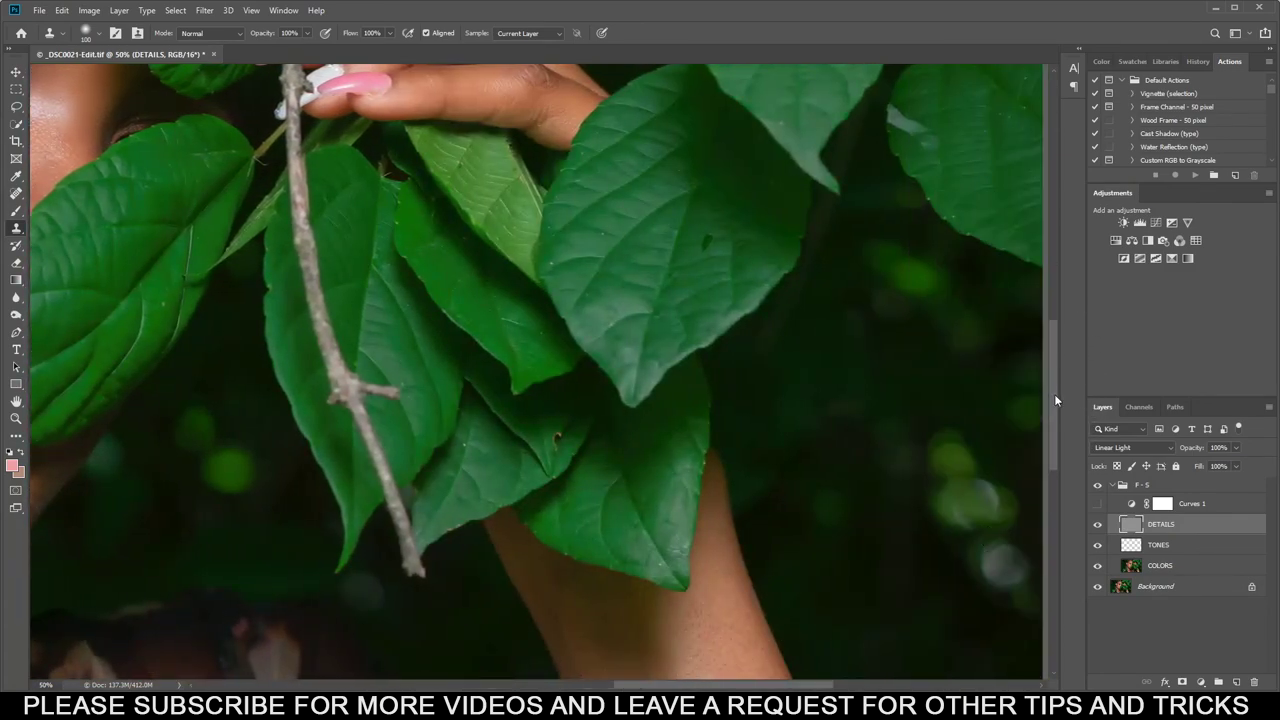
pyautogui.moveTo(1054, 400)
pyautogui.mouseDown()
pyautogui.moveTo(1065, 460)
pyautogui.moveTo(1067, 396)
pyautogui.mouseUp()
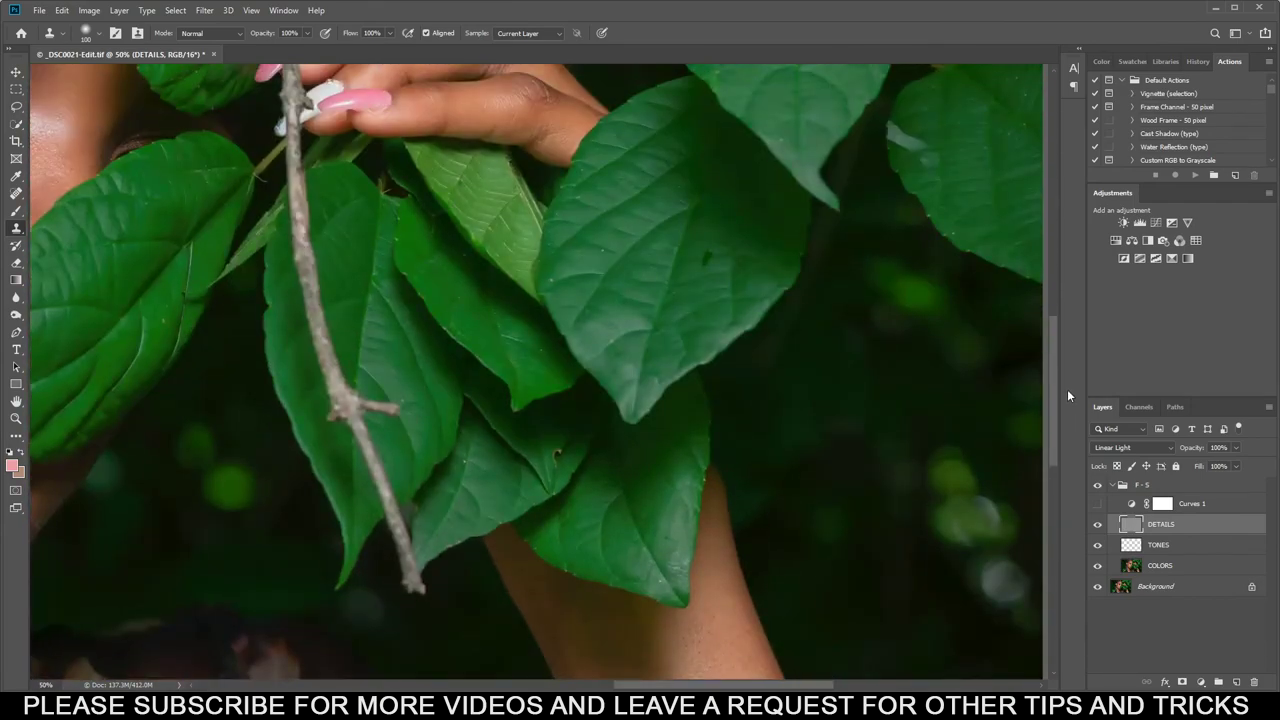
pyautogui.hotkey('ctrl', '0')
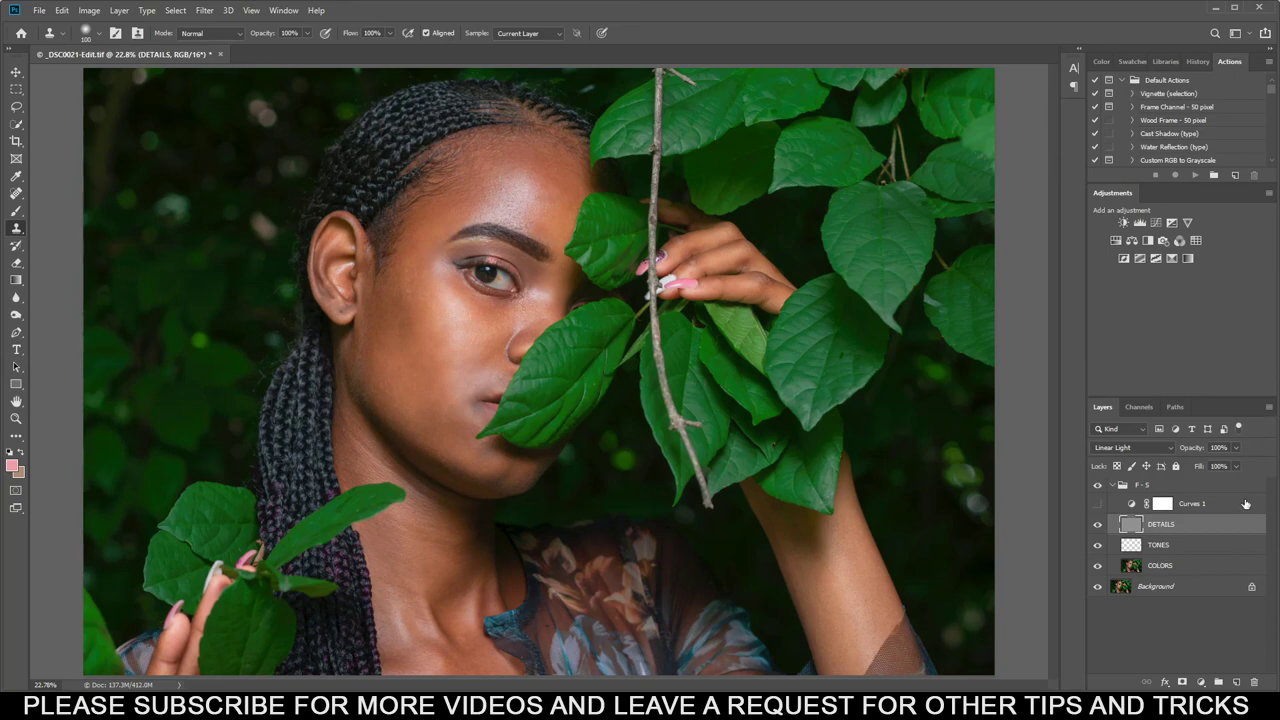
pyautogui.click(1178, 545)
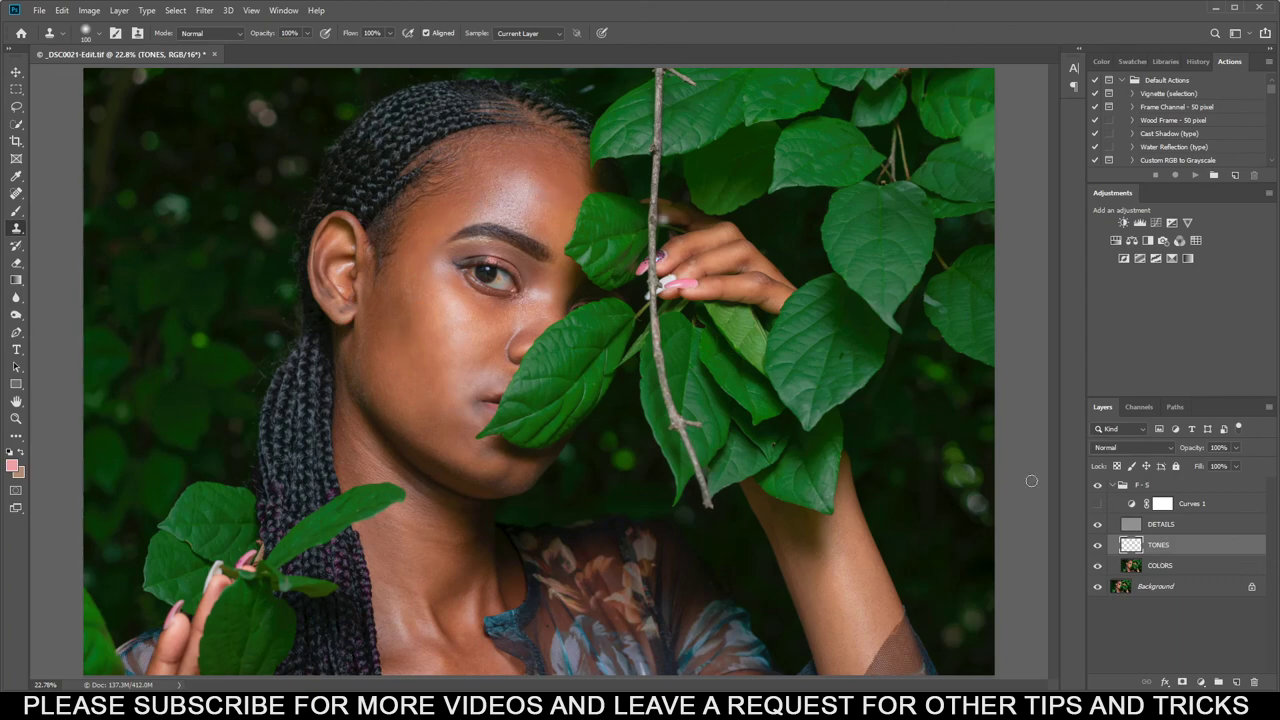
pyautogui.click(1189, 567)
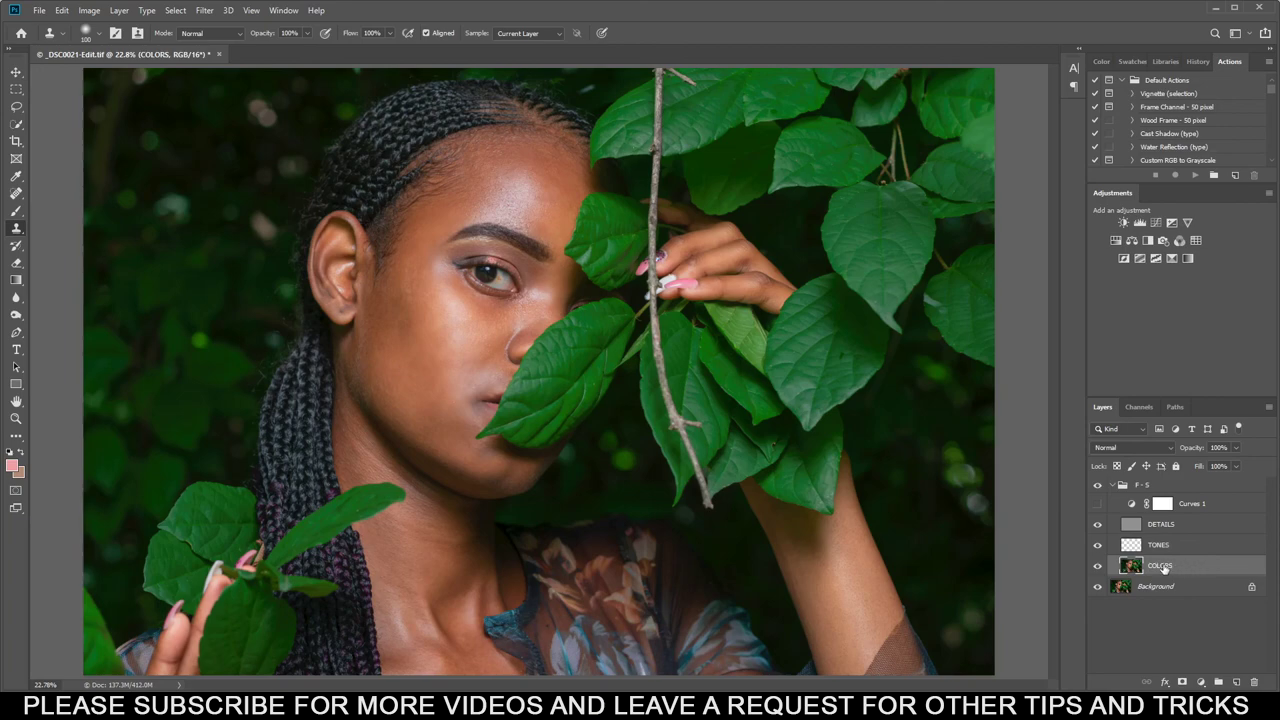